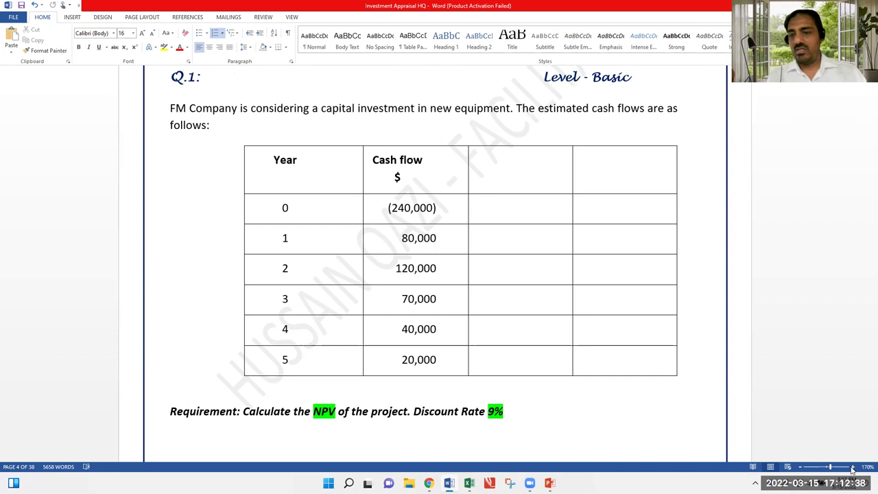
- Read the FM Company question in the Word document, going through the cash flows for years 0 to 5
scroll(446, 285, "up", 2, "ctrl")
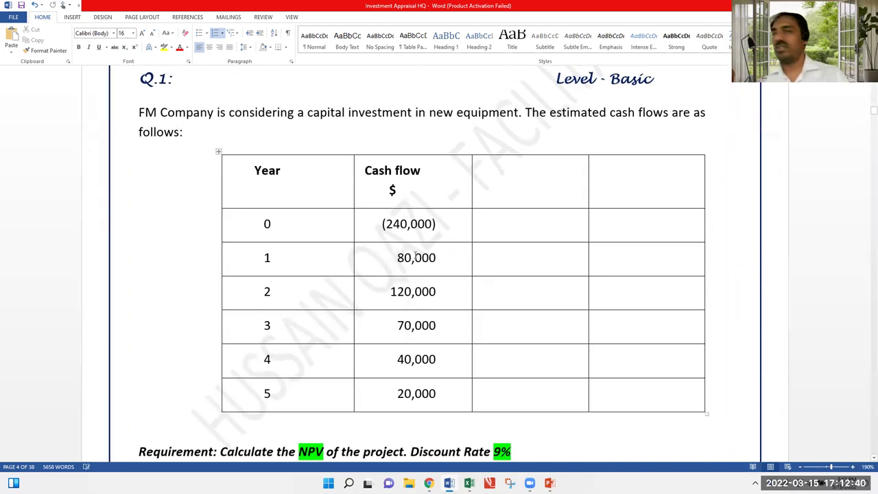
scroll(445, 205, "down", 1)
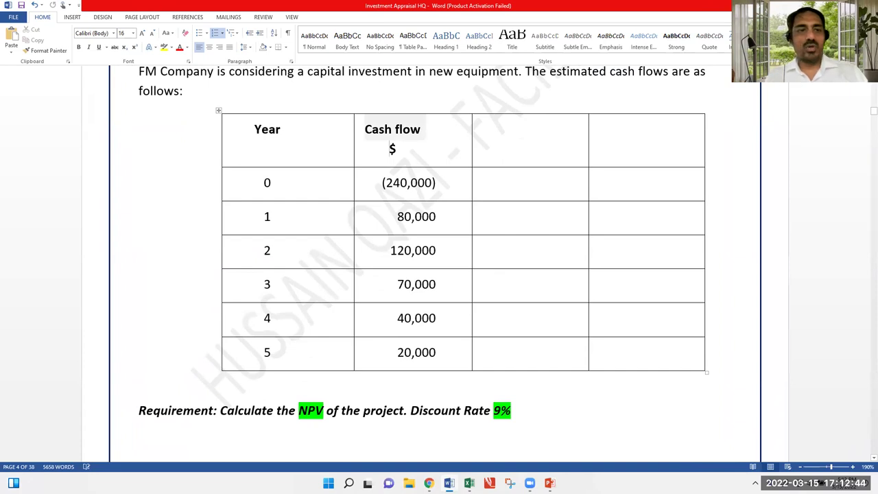
scroll(392, 148, "up", 1)
left_click(176, 113)
left_click_drag(309, 112, 707, 113)
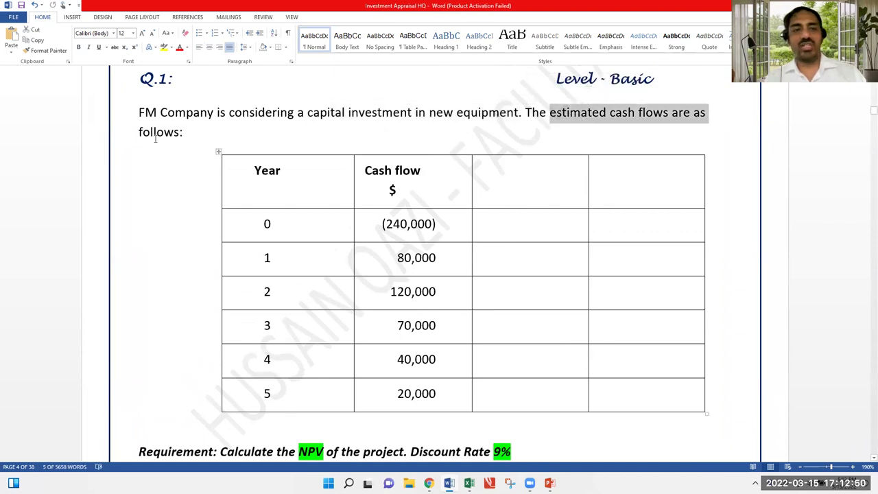
scroll(360, 224, "down", 1)
left_click_drag(384, 183, 440, 180)
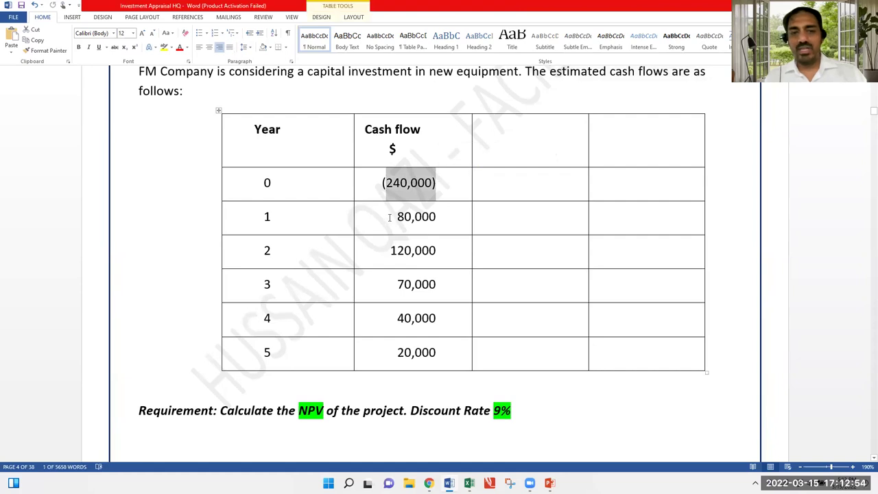
left_click_drag(392, 215, 438, 217)
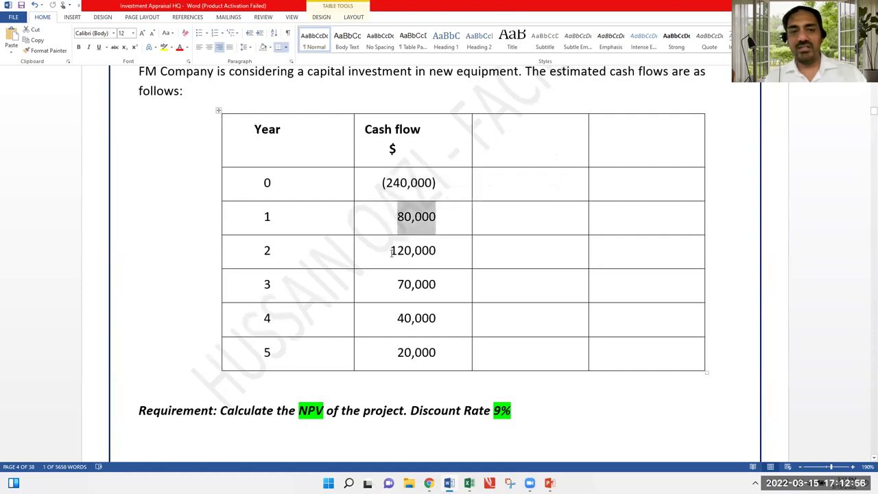
left_click_drag(391, 253, 454, 254)
left_click_drag(389, 284, 457, 281)
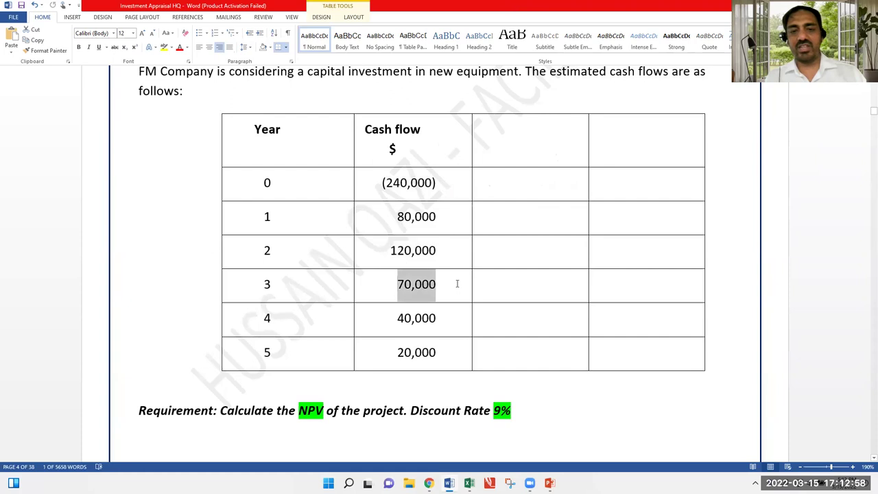
left_click_drag(384, 326, 467, 323)
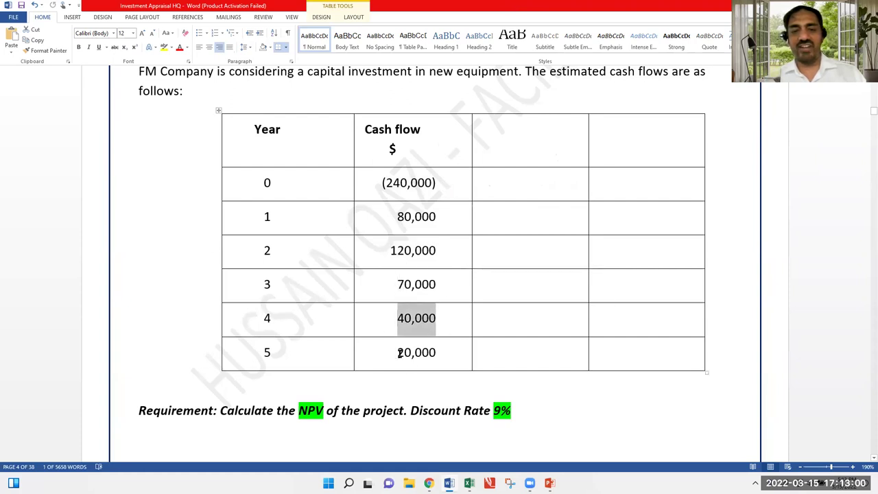
left_click_drag(397, 352, 440, 354)
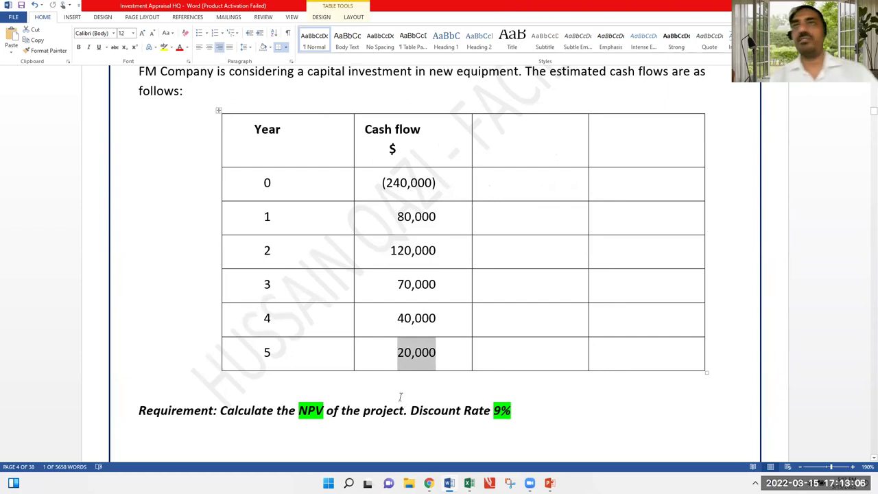
mouse_move(480, 478)
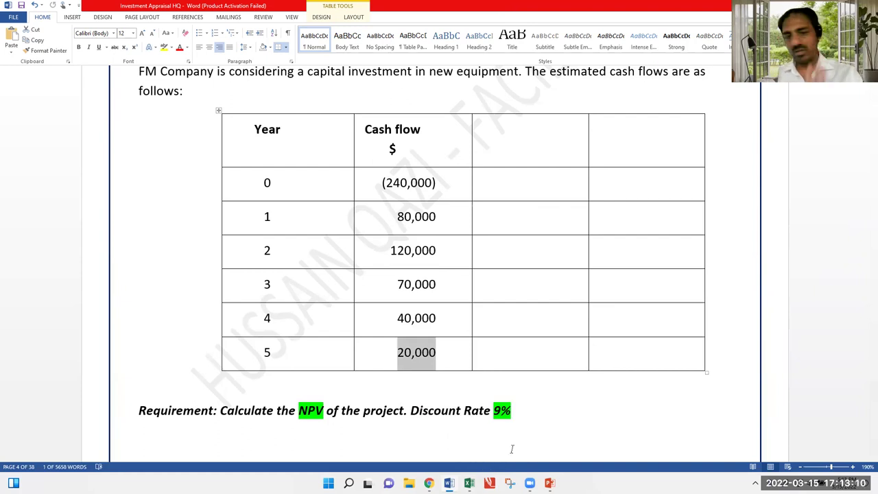
- Switch to the Excel workbook and review the years and future cash flows listed on sheet Q1
key("alt+Tab")
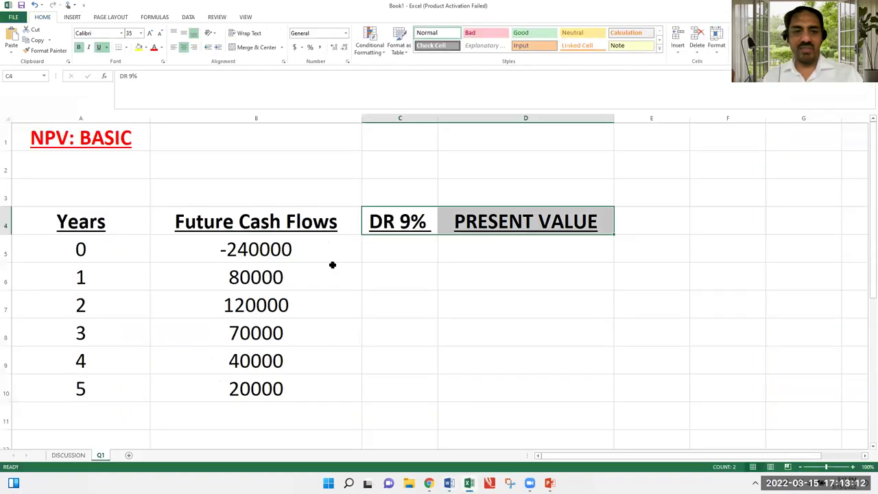
left_click(333, 267)
key("Up")
key("Left")
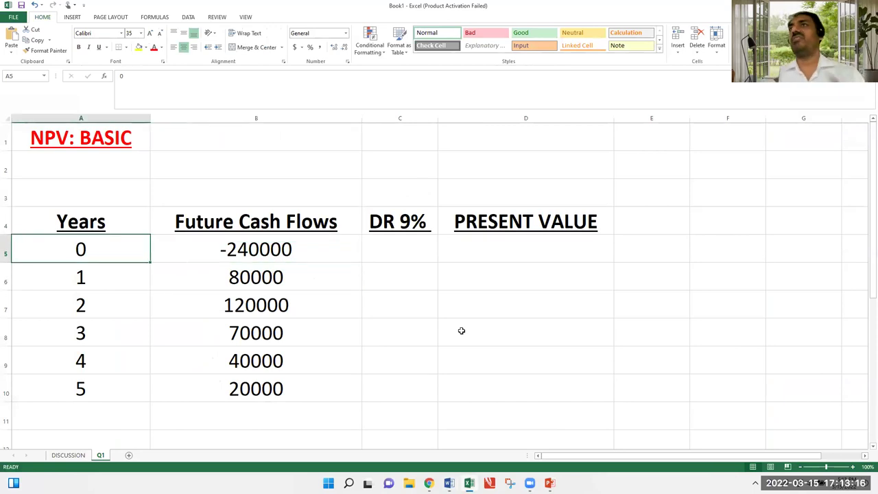
key("Right")
key("Up")
key("shift+Right")
key("Down")
key("Left")
key("Down")
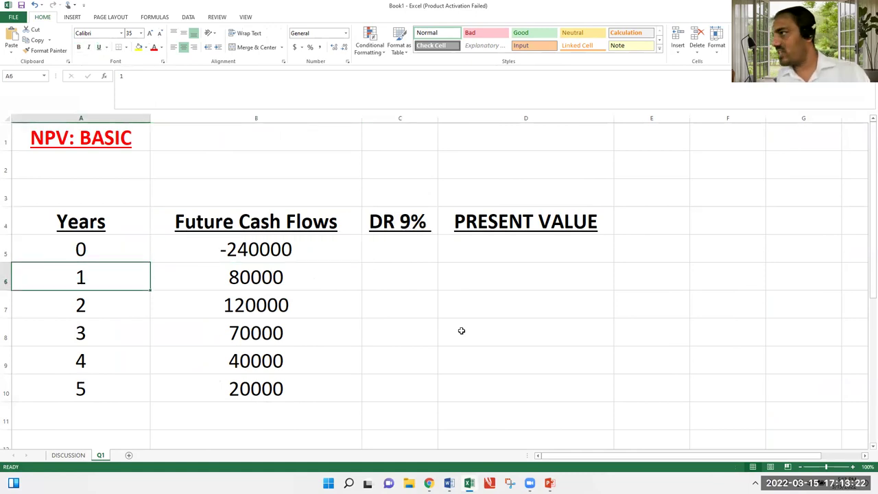
key("Right")
key("Right")
key("Up")
key("Left")
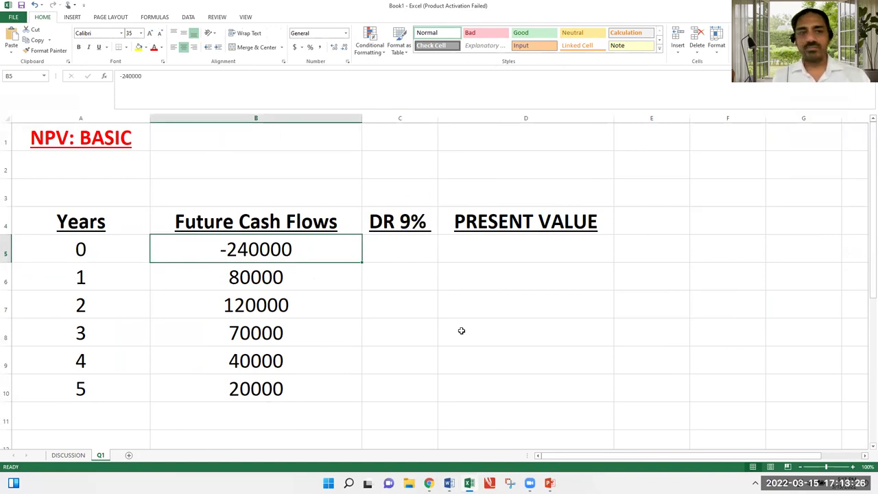
key("Down")
key("Up")
key("Right")
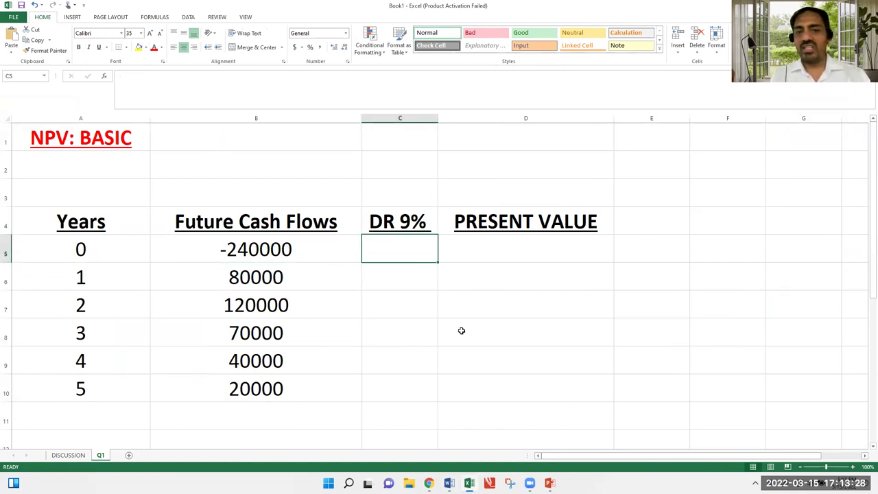
- Examine the DR 9% and PRESENT VALUE headings and the cells for each year under PRESENT VALUE
key("Up")
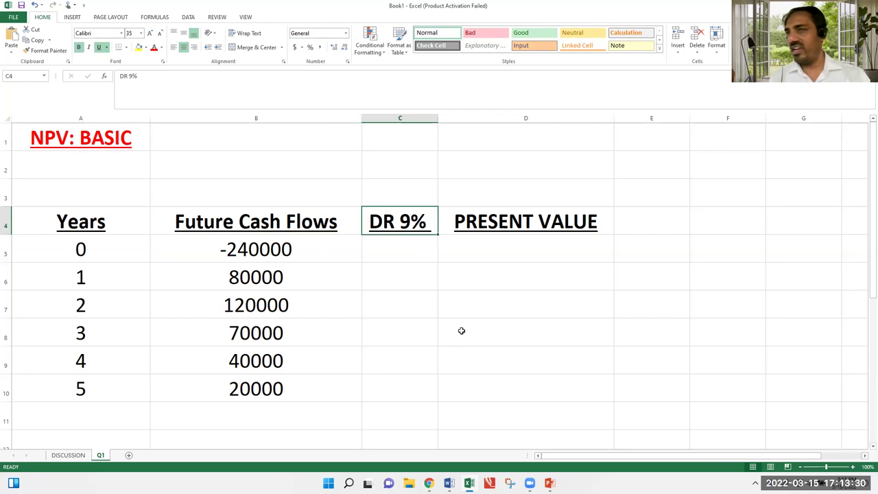
key("Right")
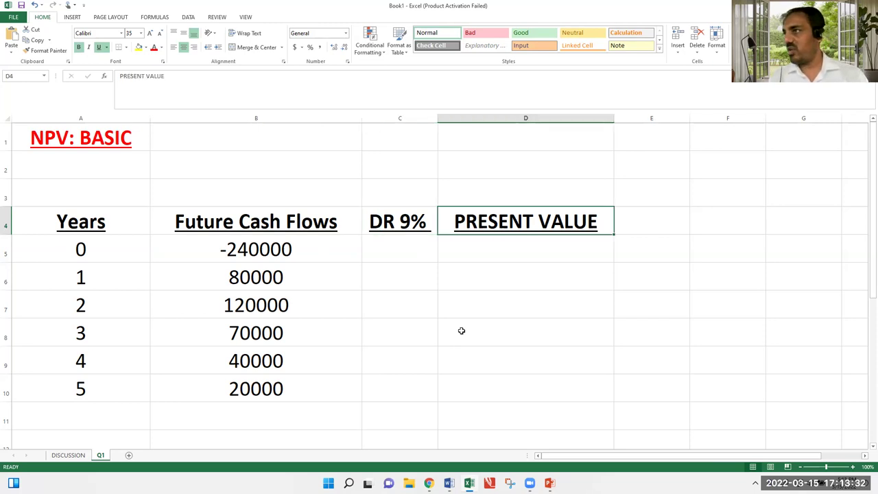
key("Down")
key("Down")
key("Down")
key("Down")
key("Down")
key("Down")
key("Down")
key("Up")
key("Up")
key("Up")
key("Up")
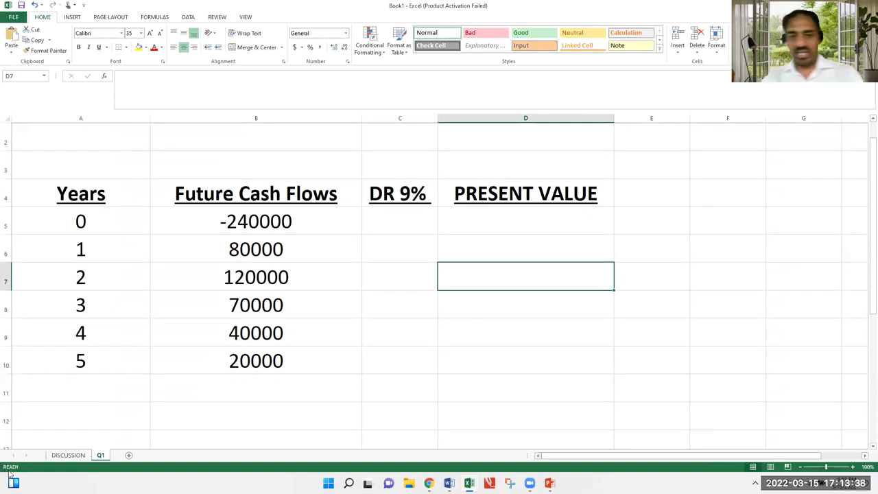
- Switch to Chrome and search the web for "acca fm annuity table"
left_click(429, 483)
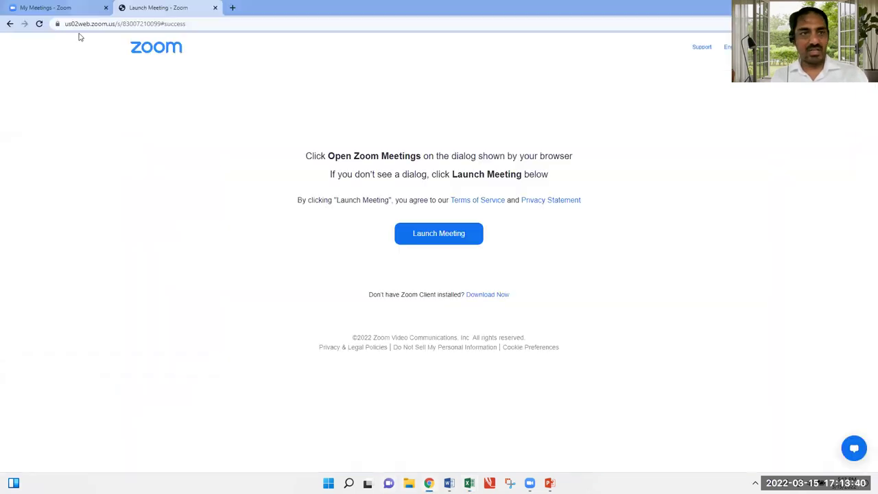
left_click(164, 24)
type("AA")
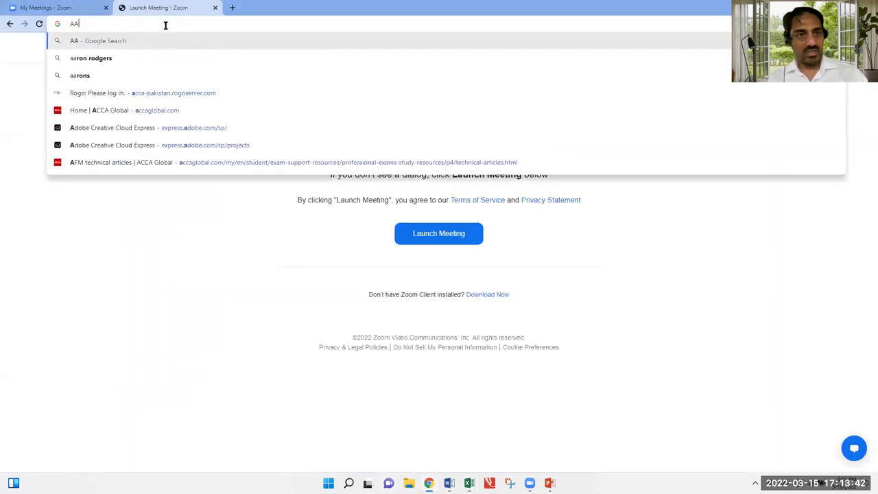
key("BackSpace")
type("CCA FM")
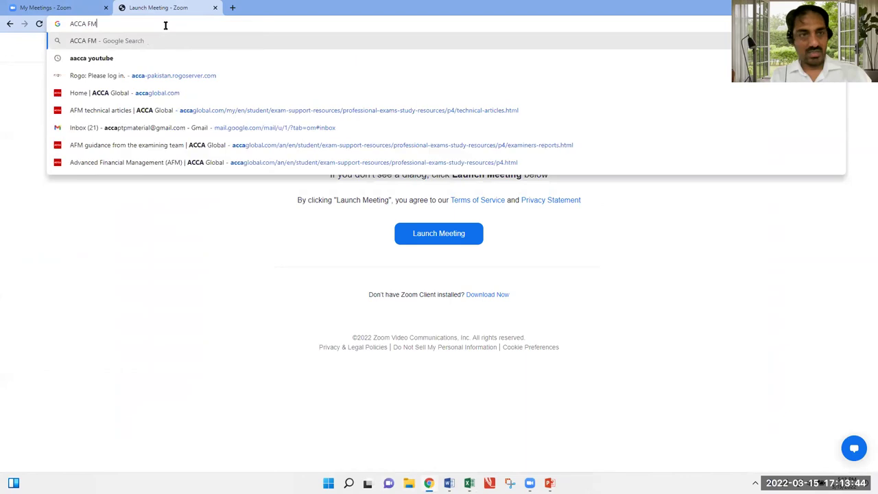
key("Down")
key("Down")
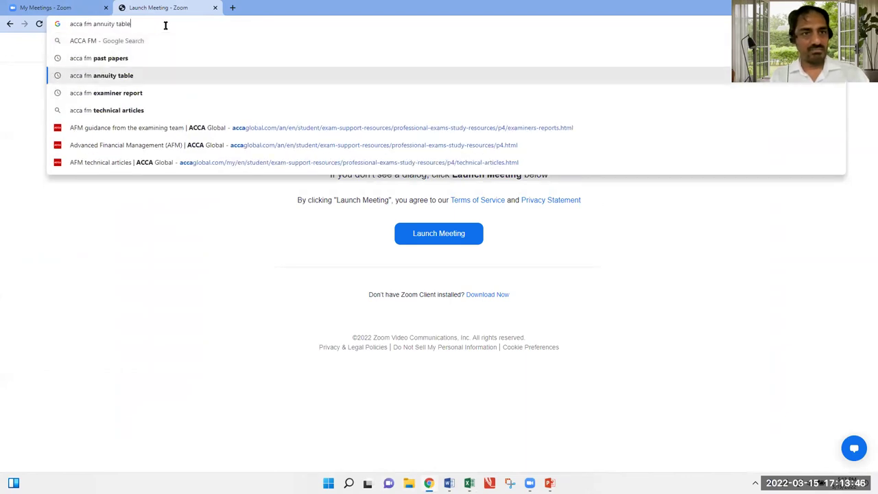
key("Return")
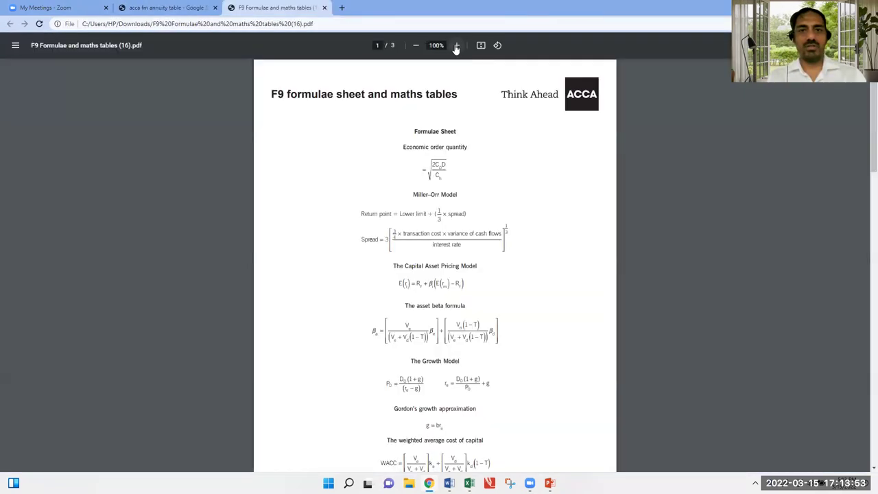
- Enlarge the F9 formulae and maths tables PDF to 175% and find the Present Value Table with its 9% factors
left_click(457, 45)
left_click(456, 46)
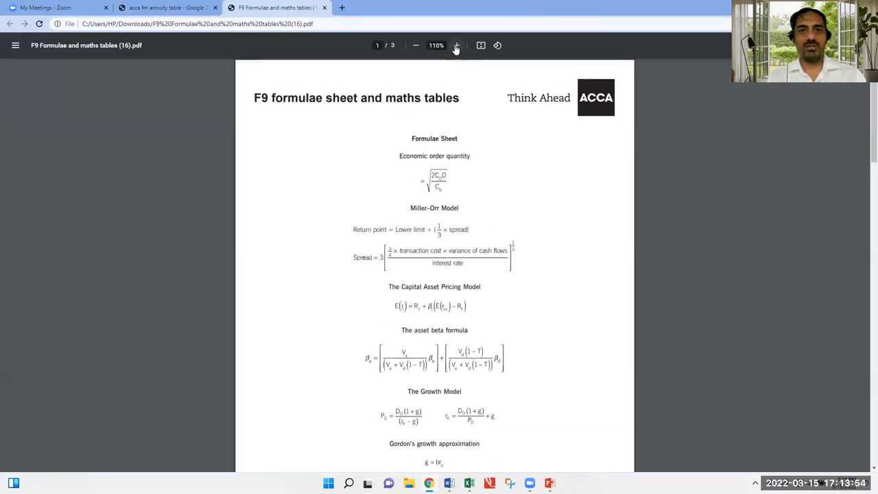
left_click(456, 45)
left_click(456, 45)
scroll(865, 443, "down", 5)
scroll(864, 443, "down", 20)
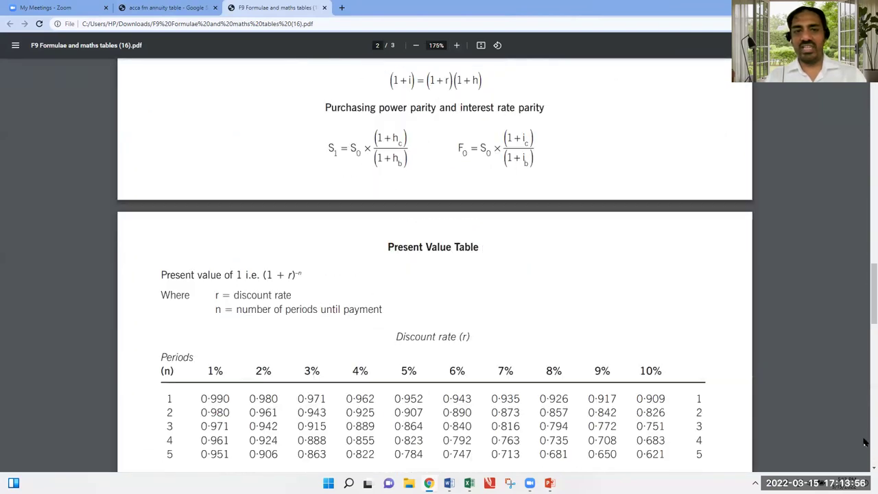
scroll(499, 262, "up", 10)
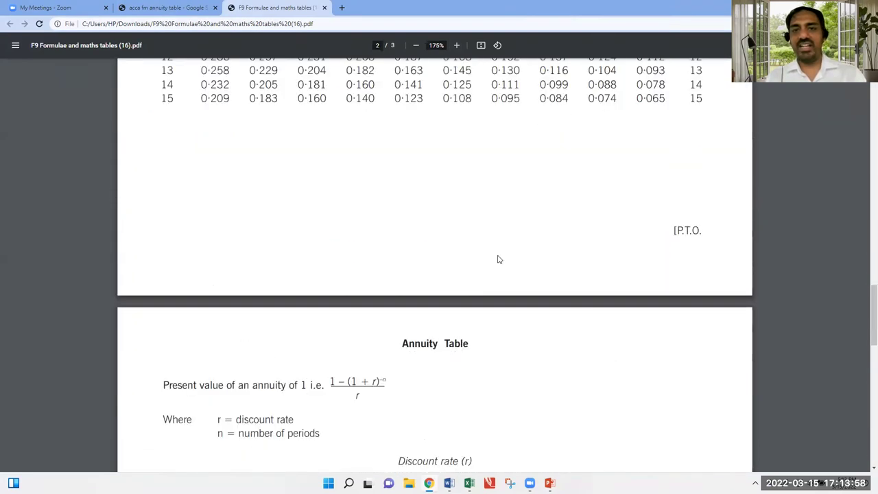
scroll(498, 255, "up", 5)
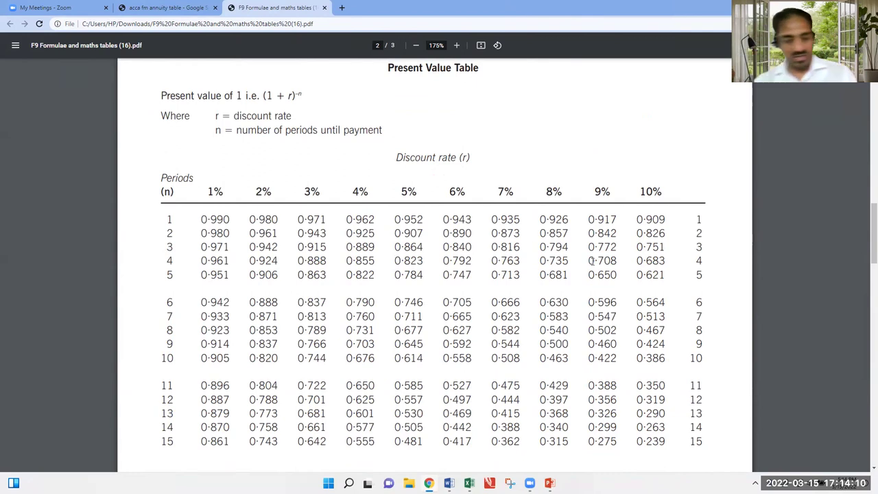
- Return to the Excel workbook and enter 1 as the year 0 discount factor in cell C5
key("alt+Tab")
key("Up")
key("Up")
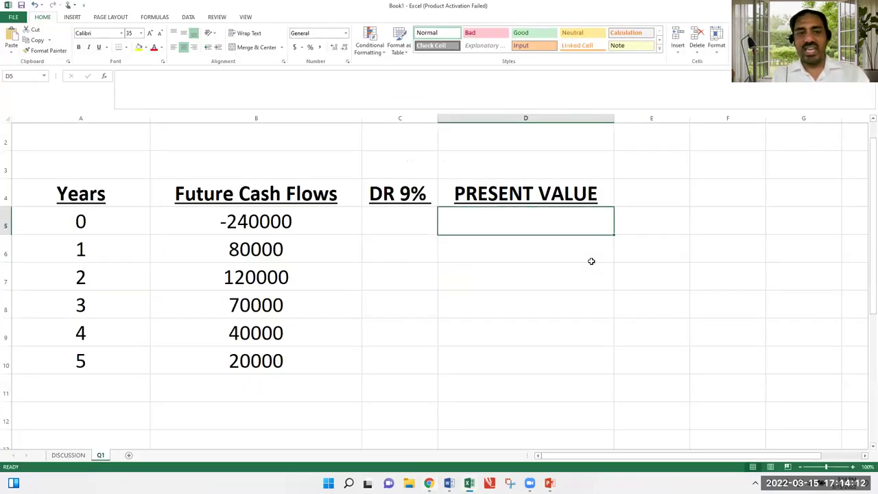
key("Left")
key("Left")
key("Left")
key("Right")
key("Right")
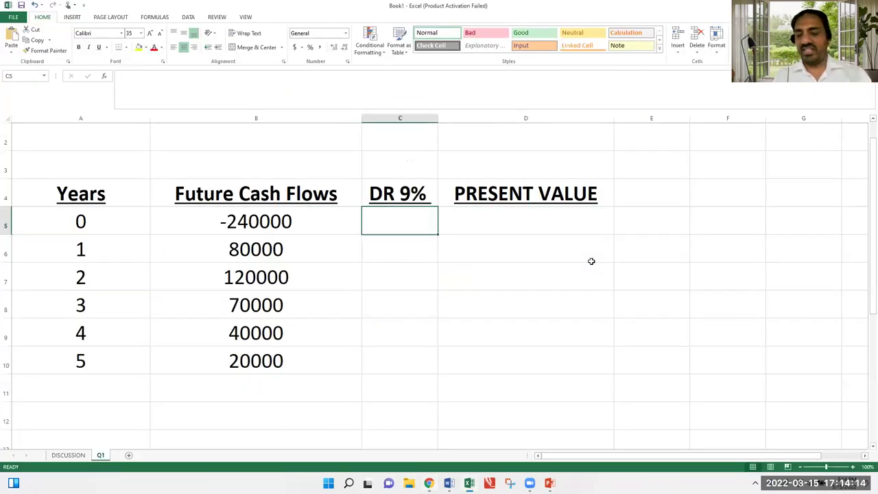
type("1")
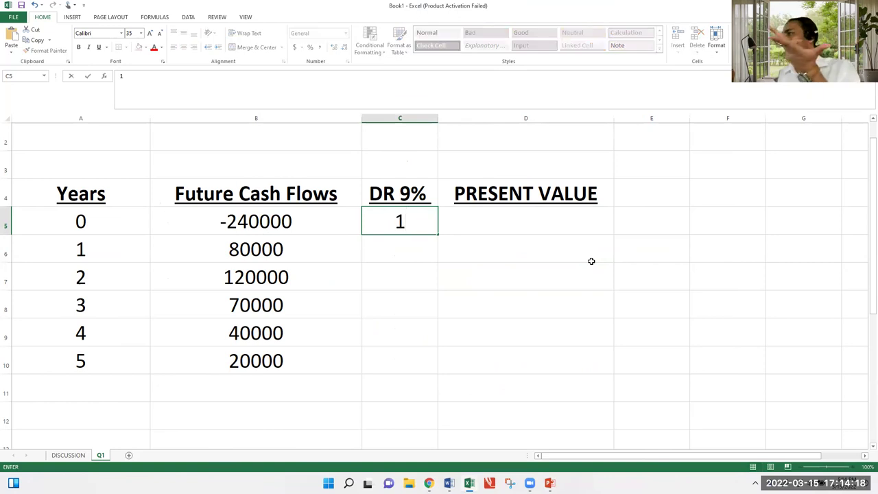
key("Return")
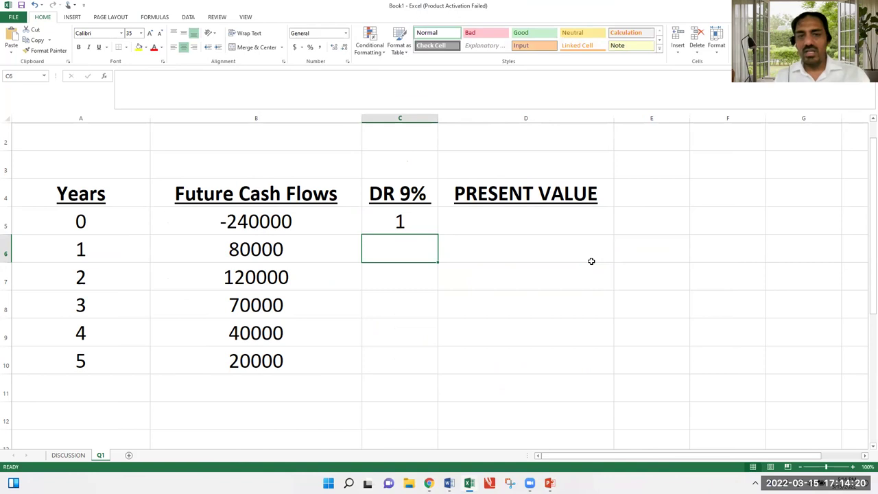
- Enter the general discount factor formula =1+DR^-N in cell E6, beside the year 1 row
key("Right")
key("Right")
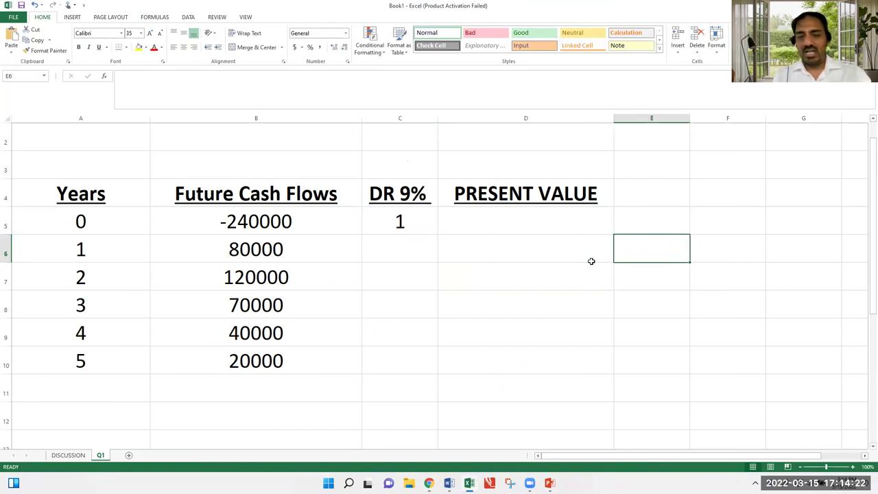
type("=")
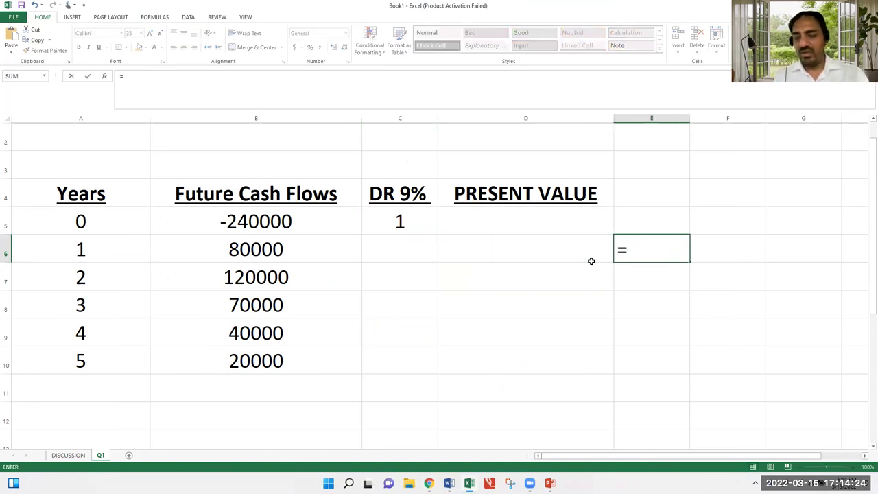
type("1+DR")
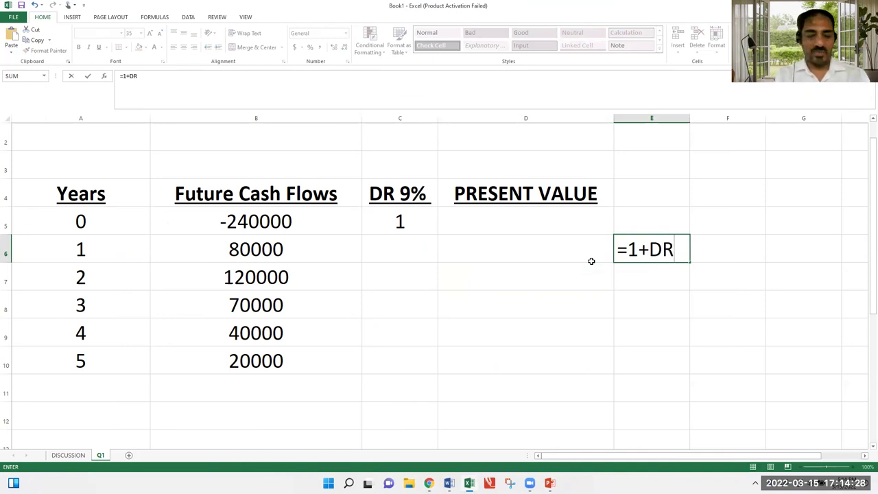
type("^")
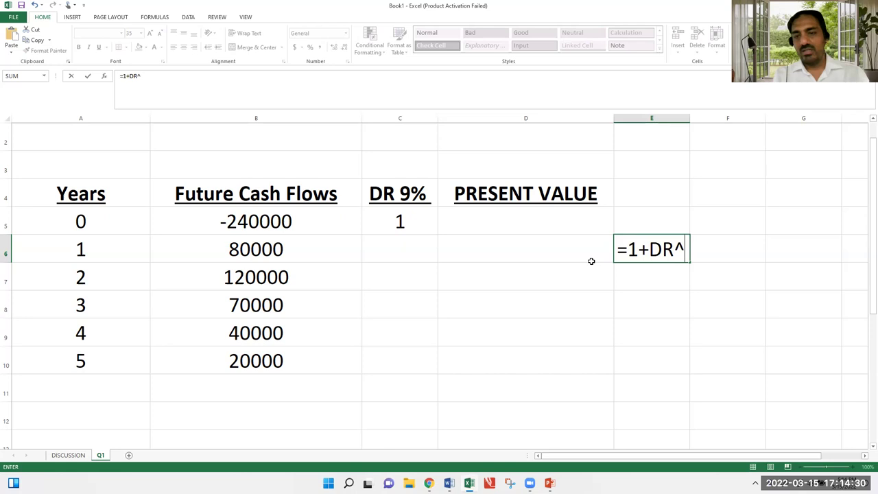
type("-N")
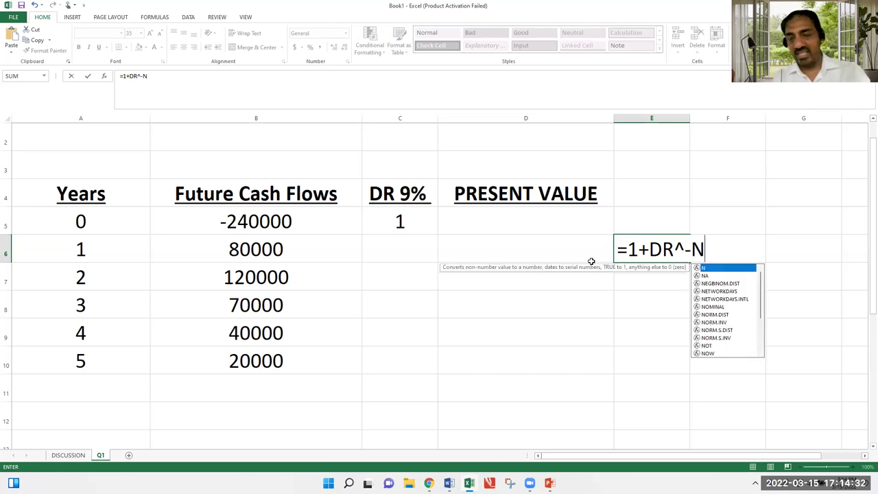
key("Return")
key("Up")
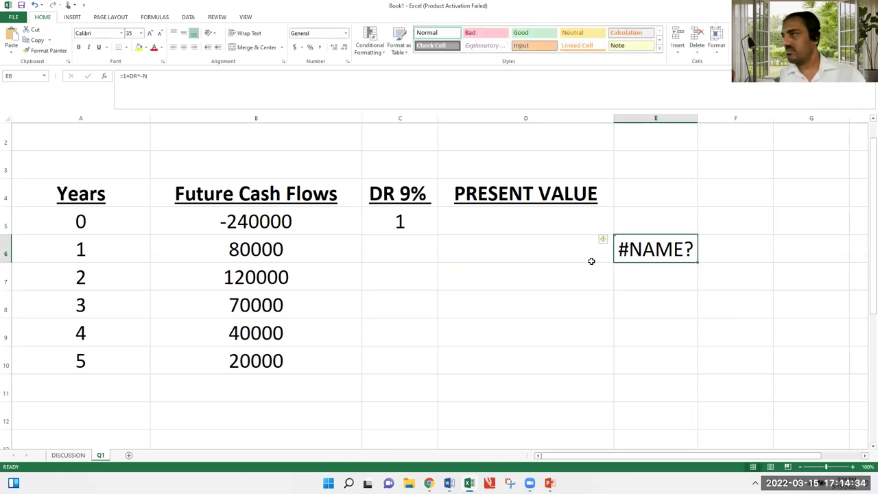
- Remove the equals sign from the formula in E6 so it stays as the text note 1+DR^-N
left_click(122, 77)
key("BackSpace")
key("Return")
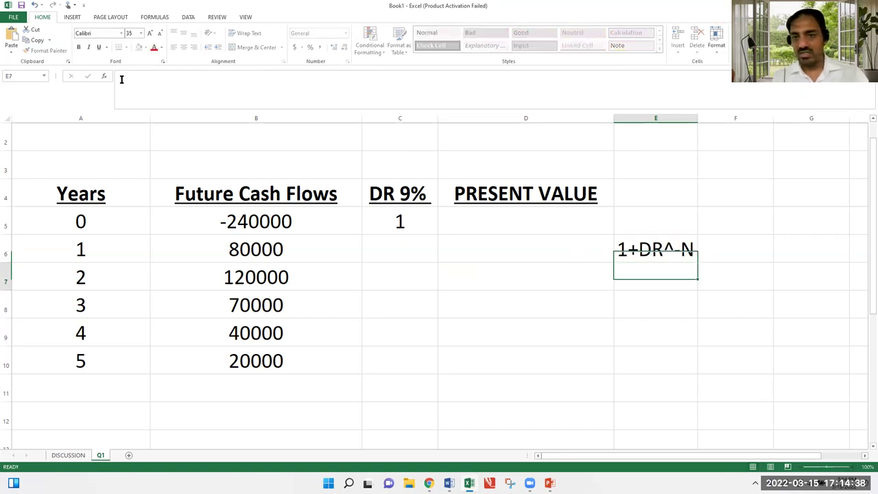
- Calculate the year 1 discount factor in cell C6 with the formula =1.09^-A6
key("Left")
key("Left")
key("Left")
key("Up")
key("Right")
type("=")
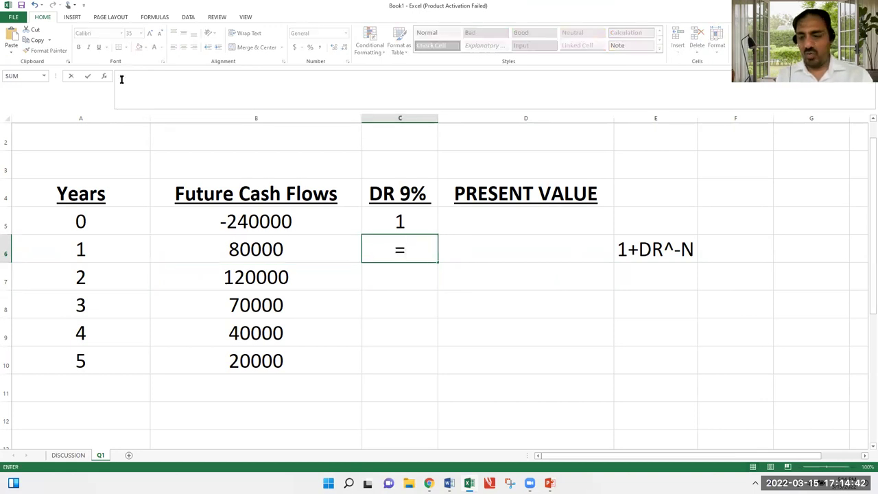
type("1.09")
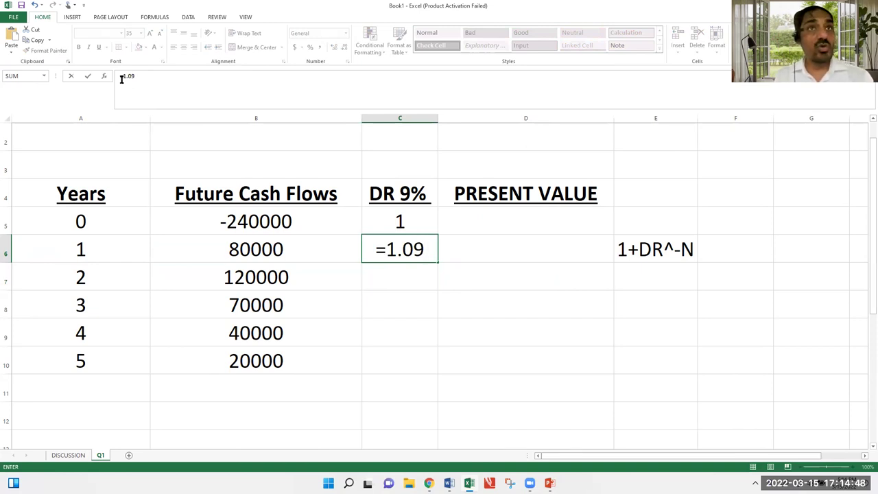
type("^")
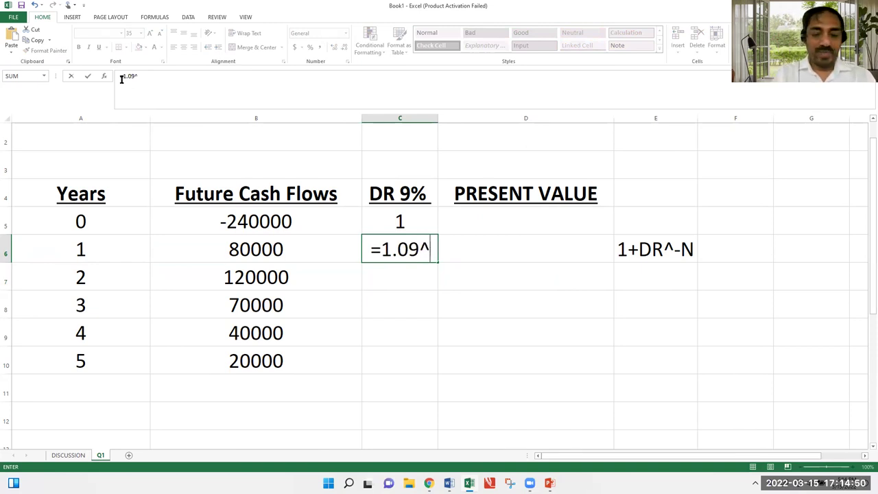
type("-")
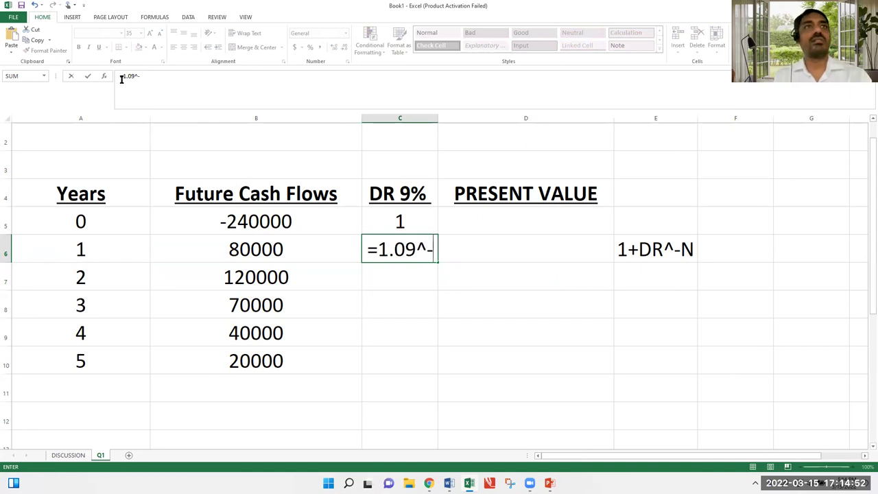
type("A6")
key("Return")
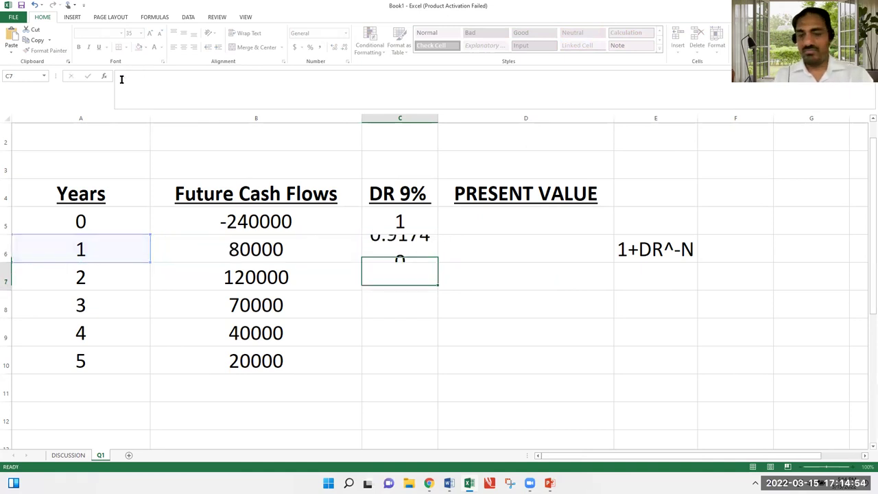
- Copy the discount factor formula from C6 down to C7:C10 for years 2 to 5
key("Up")
key("ctrl+c")
key("Down")
key("shift+Down")
key("shift+Down")
key("shift+Down")
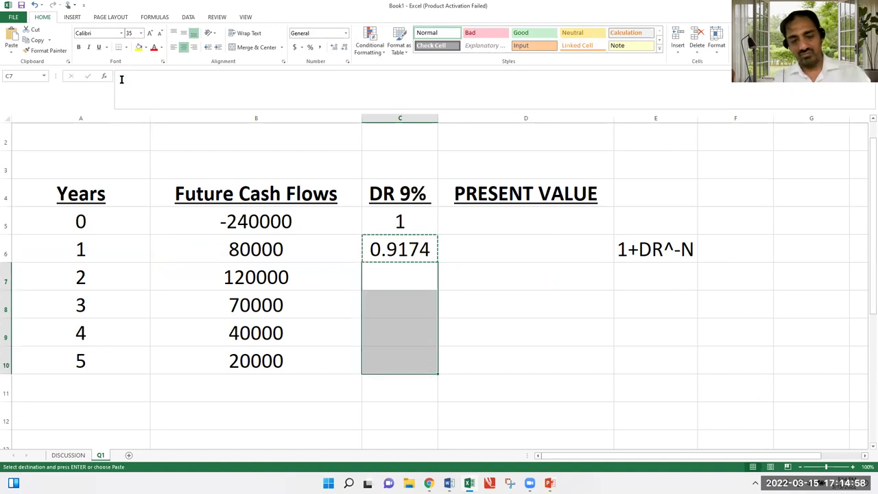
key("ctrl+v")
key("Down")
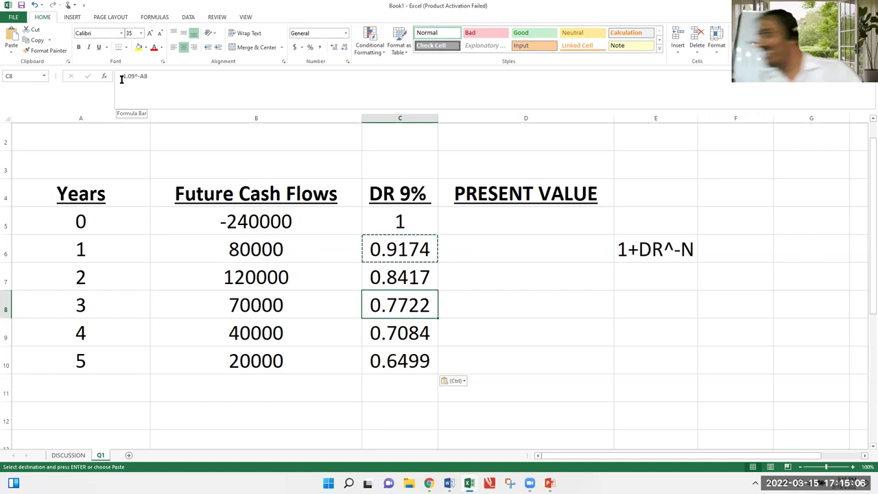
- Delete the copied discount factors below year 1 in the DR 9% column
key("Up")
key("shift+Down")
key("shift+Down")
key("shift+Down")
key("shift+Down")
key("Return")
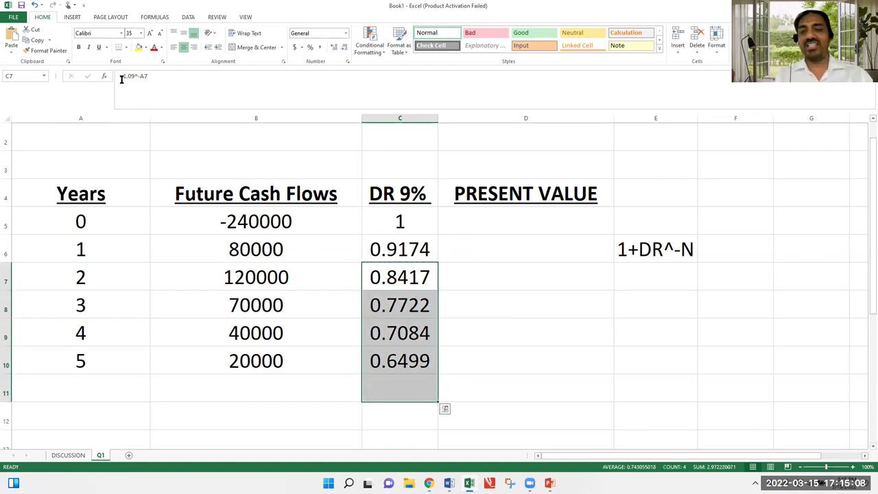
key("Delete")
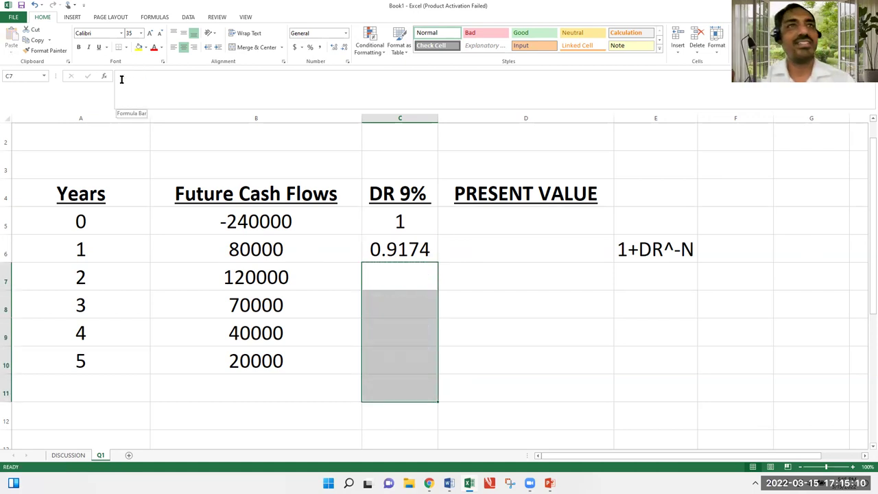
- Re-enter the year 1 discount factor formula =1.09^-A6 in cell C6, referencing the year cell
key("Up")
key("Down")
key("Up")
type("=")
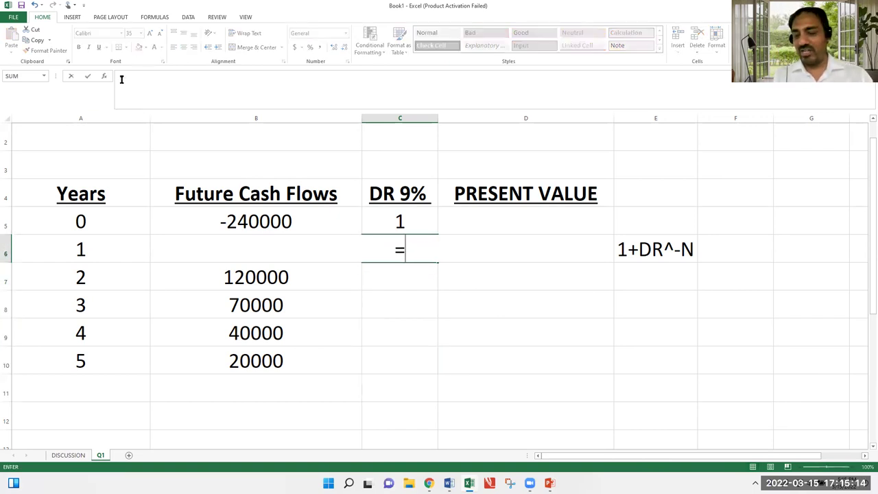
type("1")
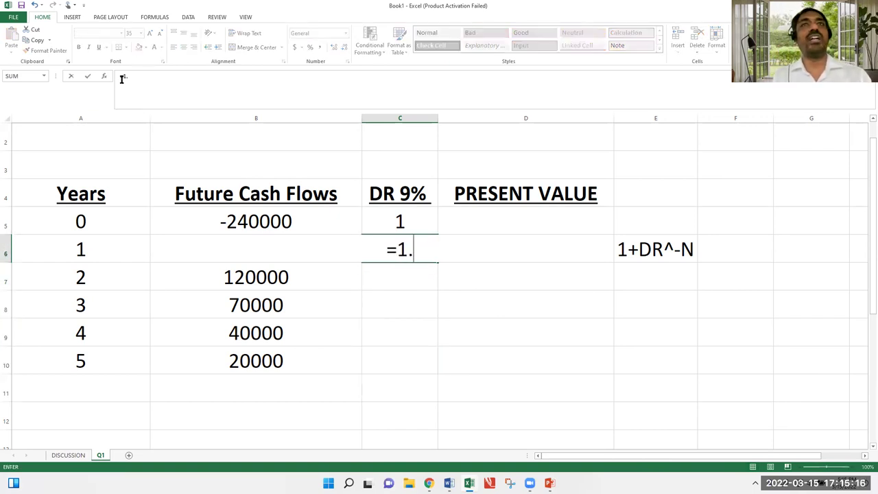
type(".0")
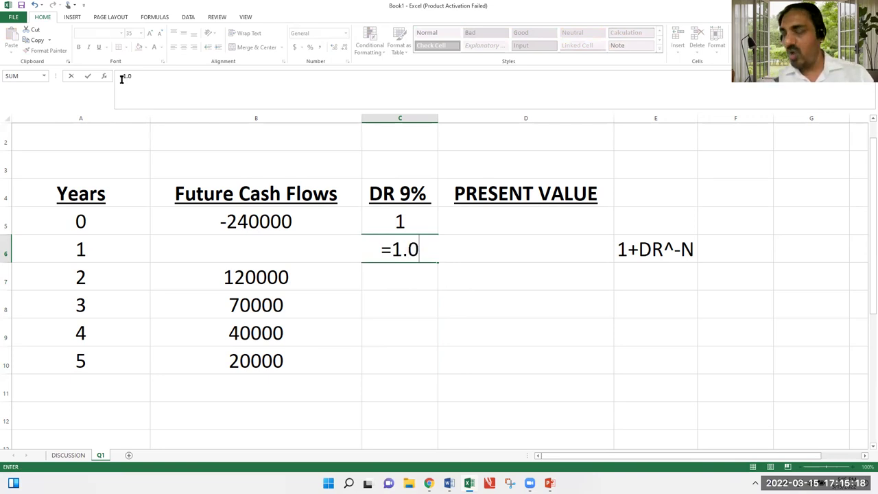
type("9")
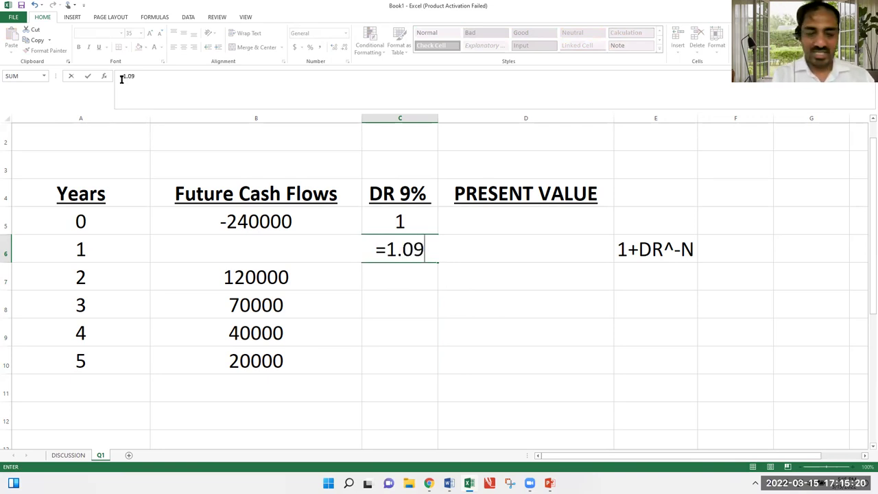
type("^")
type("-")
key("Left")
key("Left")
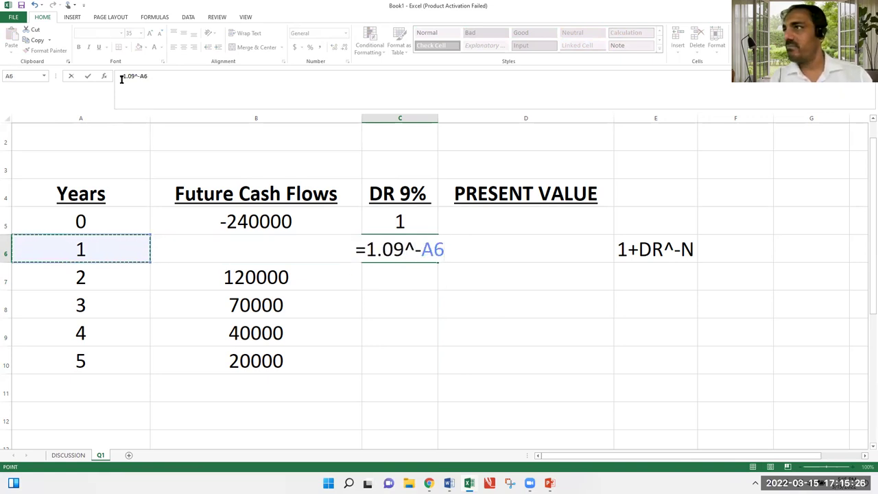
key("Return")
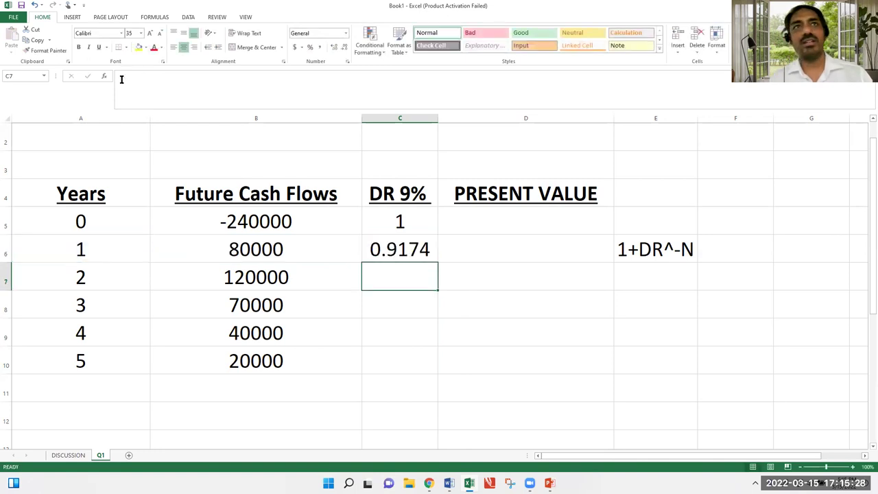
- Copy the year 1 discount factor formula from C6 into cells C7:C10 for the remaining years
key("Up")
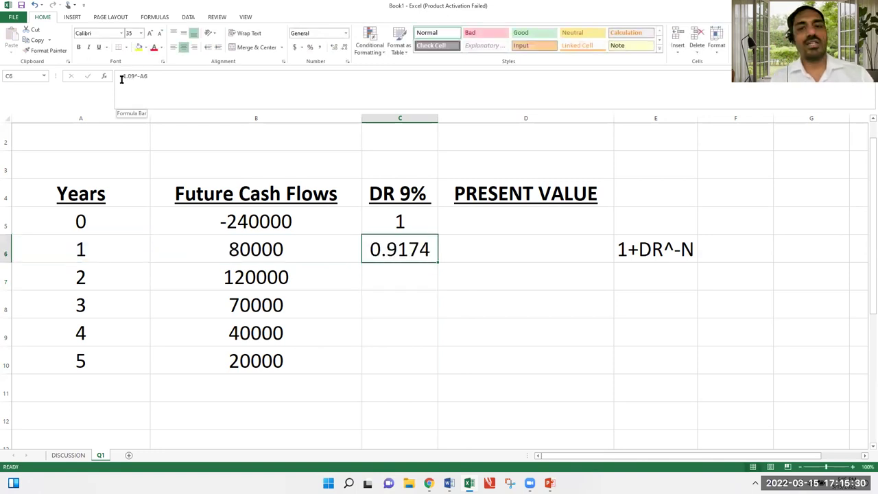
key("Left")
key("Left")
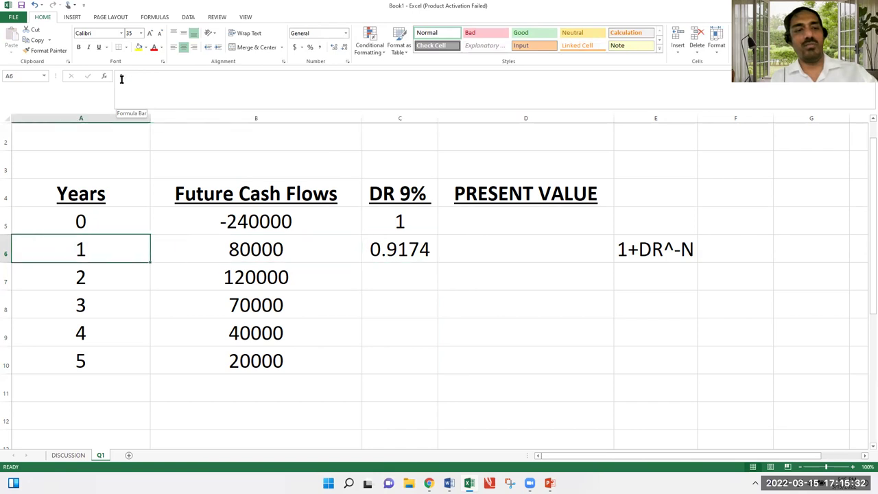
key("Right")
key("Right")
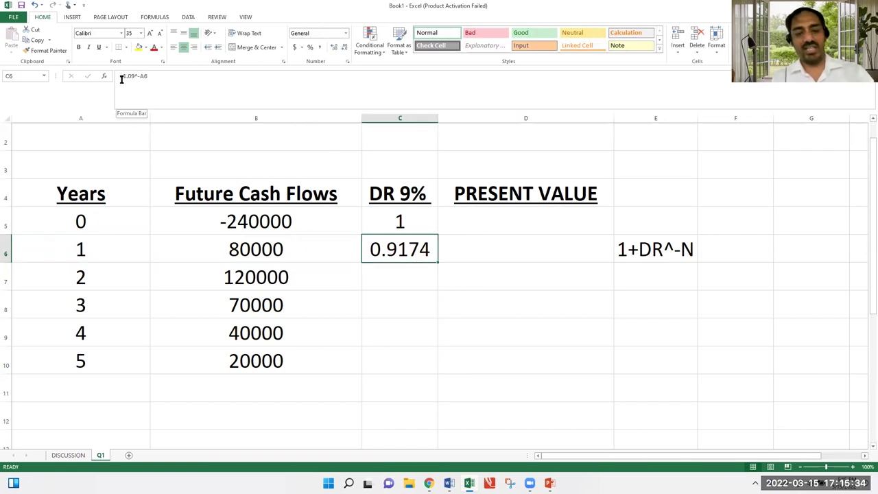
key("ctrl+c")
key("Down")
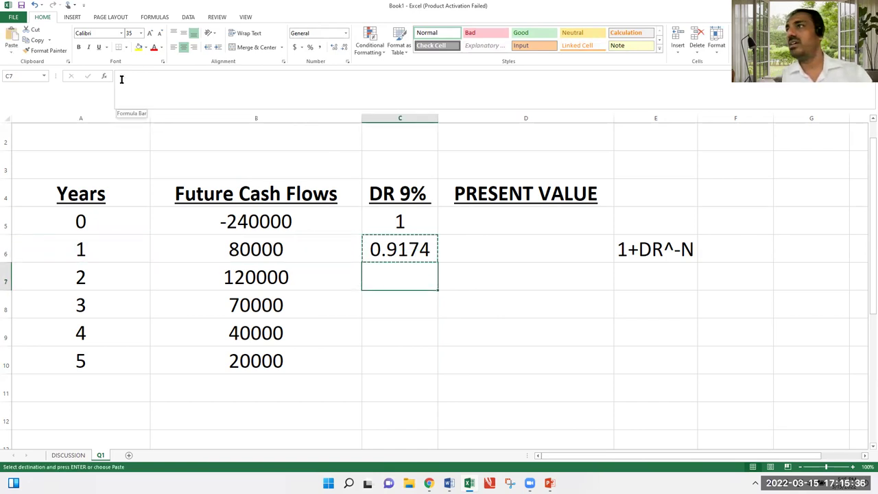
key("shift+Down")
key("shift+Down")
key("shift+Down")
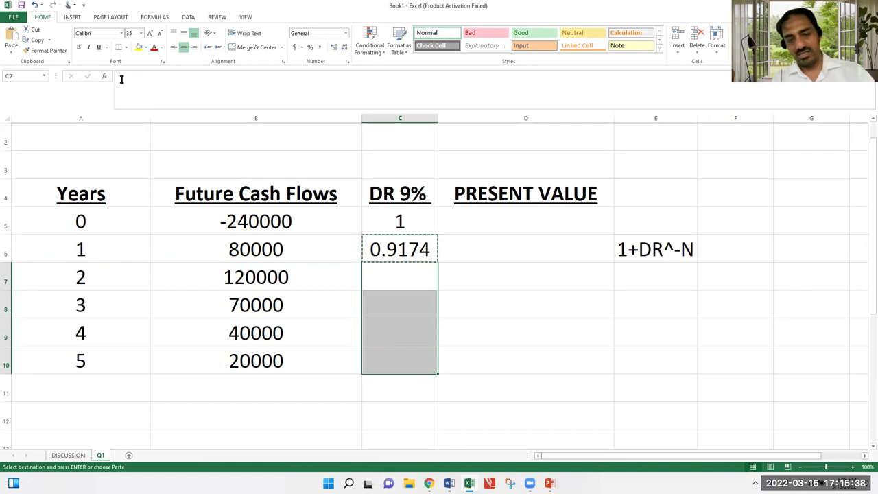
key("ctrl+v")
- Examine the copied discount factor formulas in the DR 9% column and cancel the copy selection
key("Down")
key("Down")
key("Down")
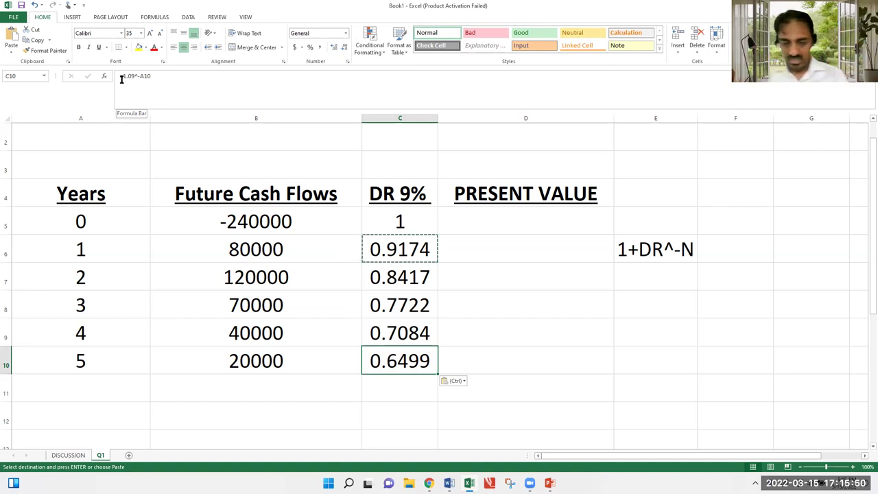
key("Down")
key("Down")
key("Escape")
key("Up")
key("Up")
key("Up")
key("Up")
key("Up")
key("Up")
key("Up")
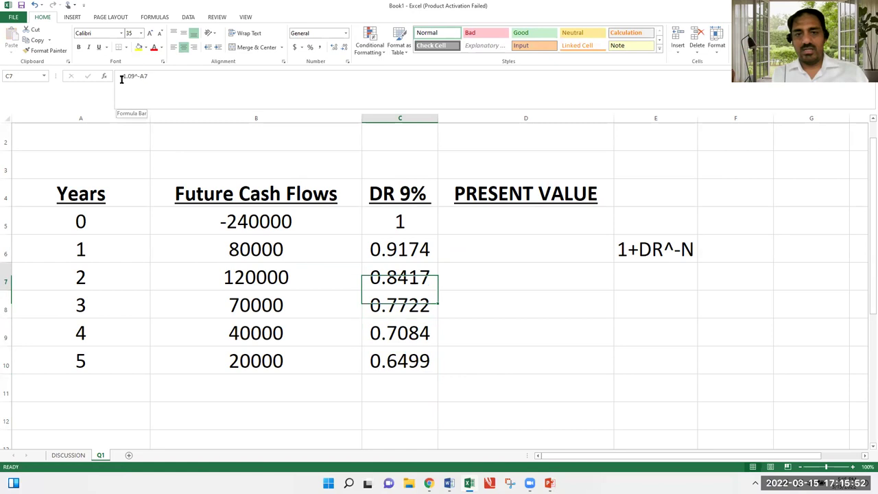
- Examine the empty PRESENT VALUE cells for years 0 to 5
key("Right")
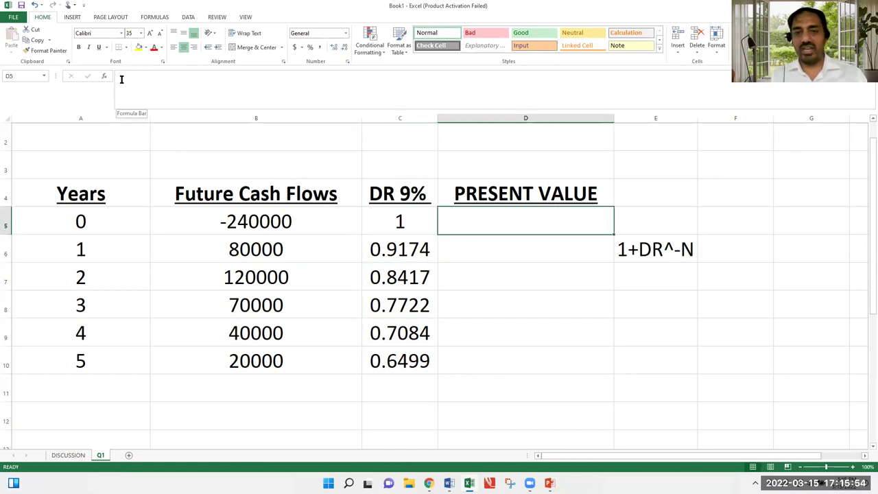
key("Down")
key("Down")
key("Down")
key("Down")
key("Down")
key("Down")
key("Up")
key("Up")
key("Up")
key("Up")
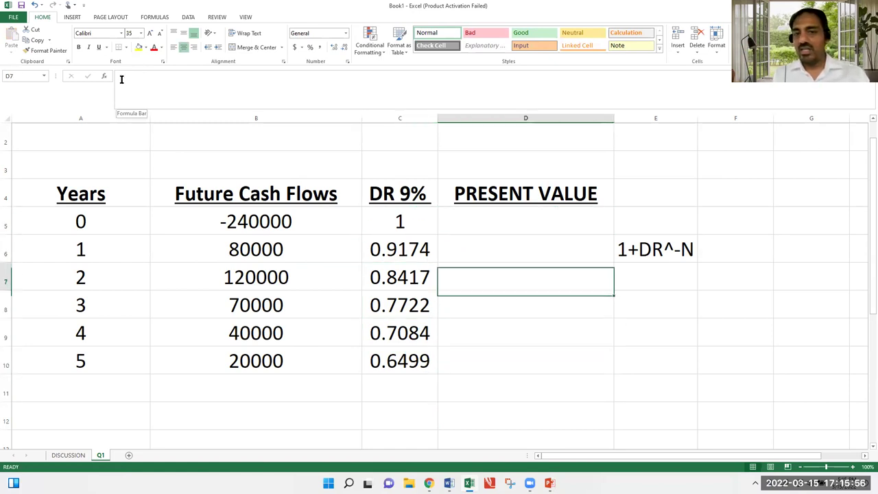
- Calculate the year 0 present value in cell D5 with the formula =B5*C5
key("Up")
key("Up")
type("=")
key("Left")
key("Left")
type("*")
key("Left")
key("Return")
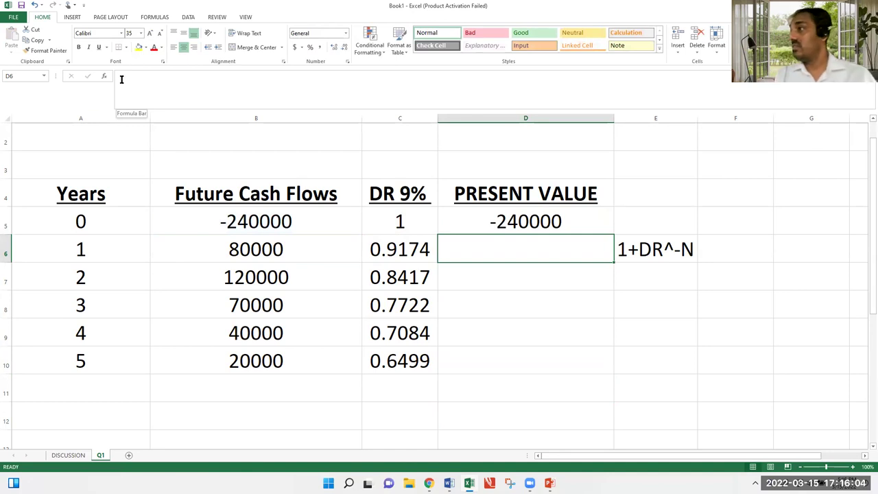
- Re-enter the formula =B5*C5 in D5, multiplying the year 0 cash flow by its discount factor
key("Up")
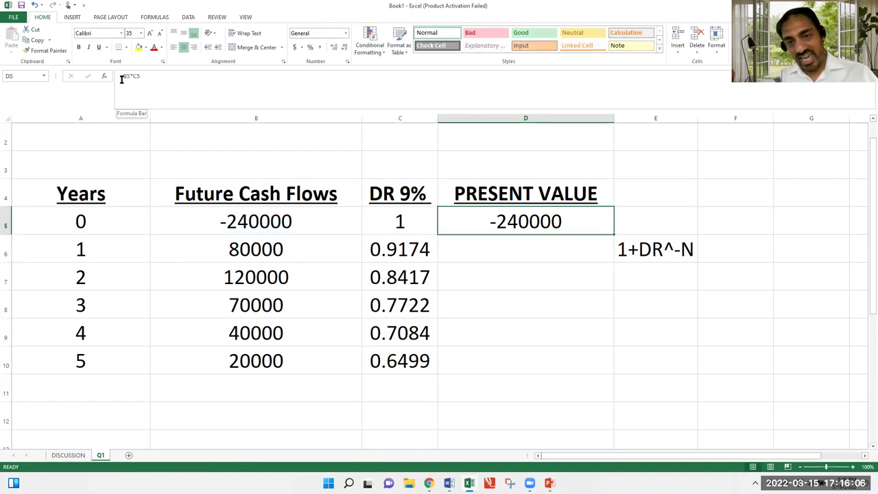
type("=")
key("Left")
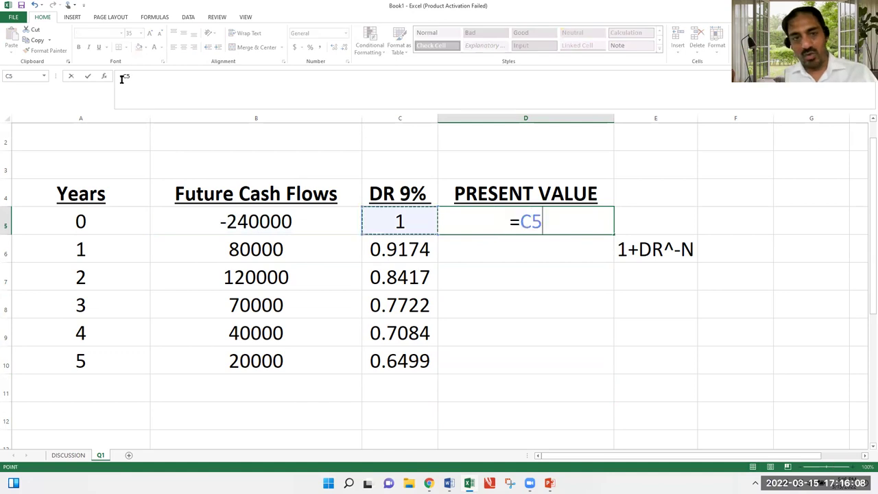
key("Left")
type("*")
key("Left")
key("Return")
key("Left")
key("Up")
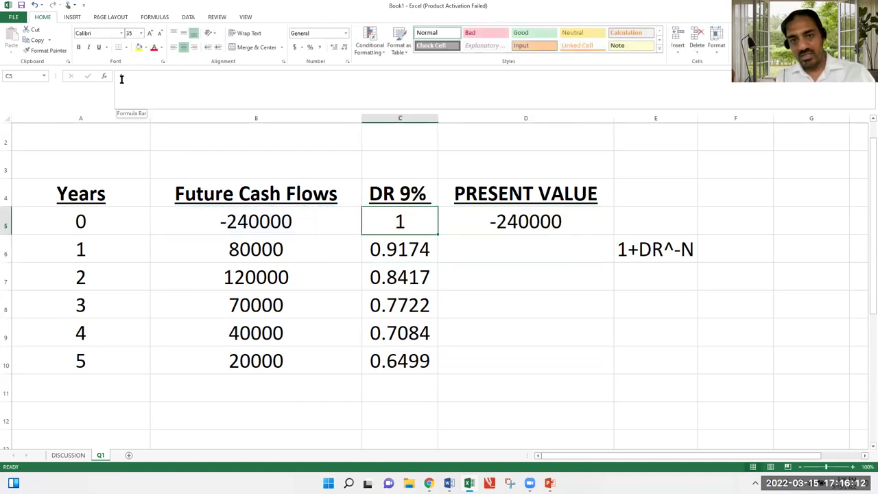
- Copy the present value formula from D5 into D6:D10 for years 1 to 5
key("Right")
key("ctrl+c")
key("Down")
key("shift+Down")
key("shift+Down")
key("shift+Down")
key("shift+Down")
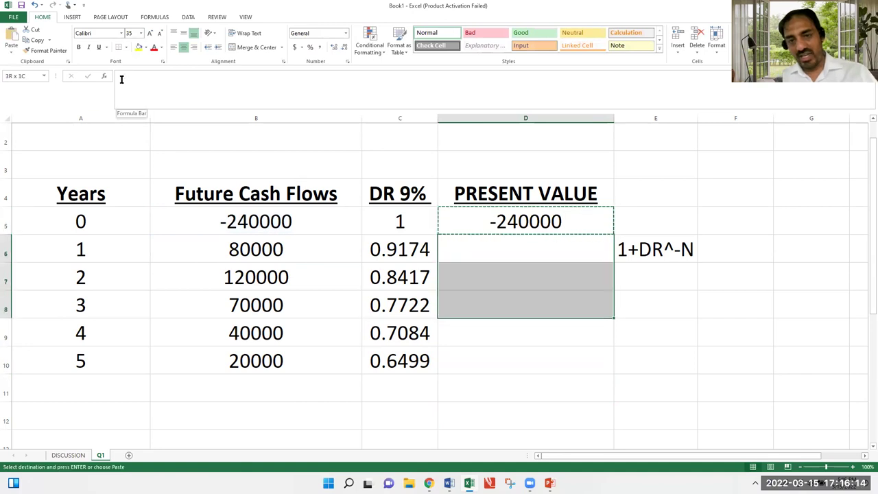
key("ctrl+v")
key("Down")
key("Down")
key("Down")
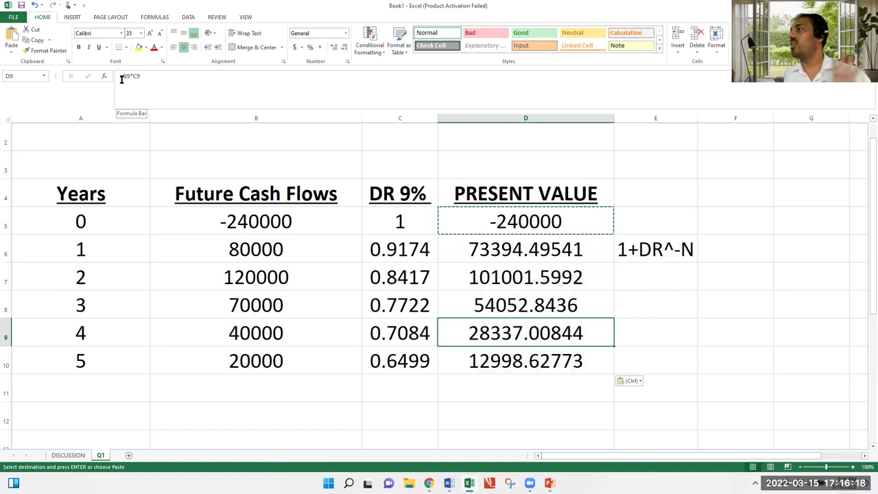
key("Down")
key("Down")
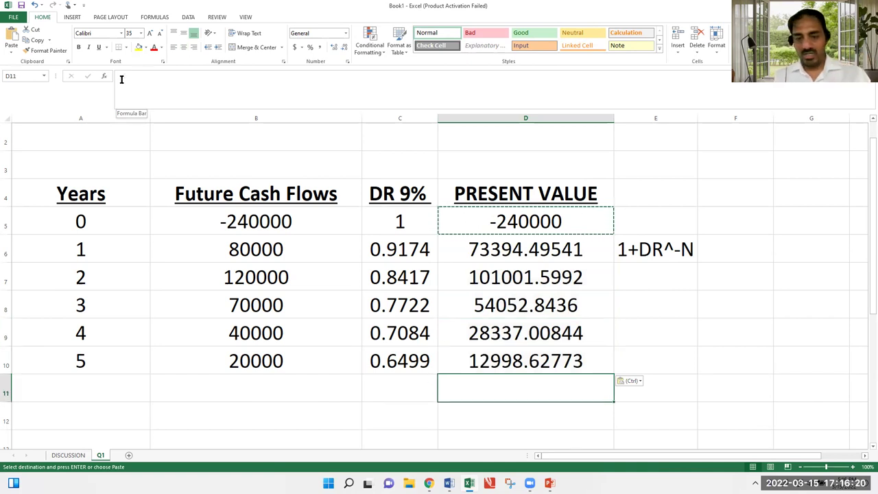
- Total the present values in cell D11 with a SUM formula over D5:D10
type("=SUM(")
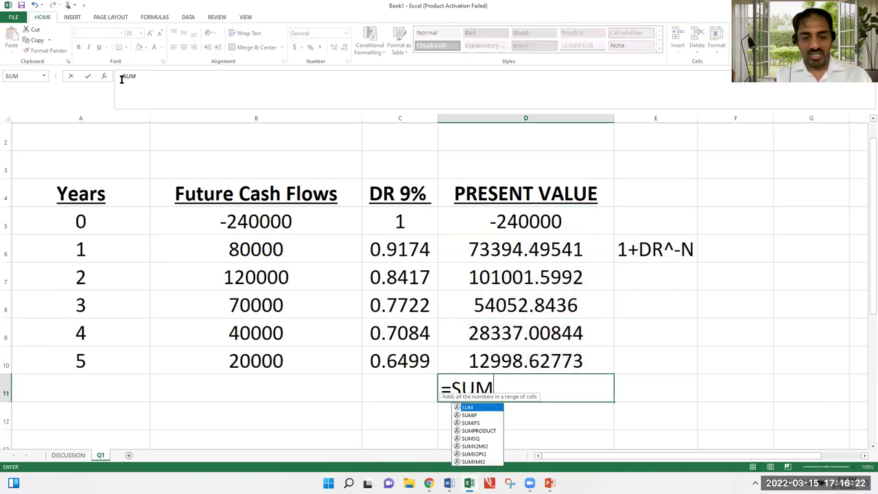
key("Up")
key("Up")
key("Up")
key("Up")
key("Up")
key("Up")
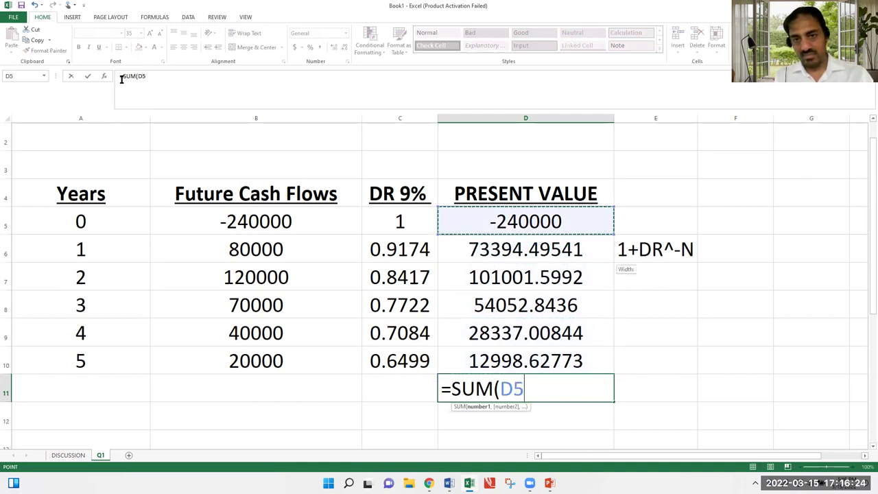
key("shift+Down")
key("shift+Down")
key("shift+Down")
key("shift+Down")
key("shift+Down")
key("Return")
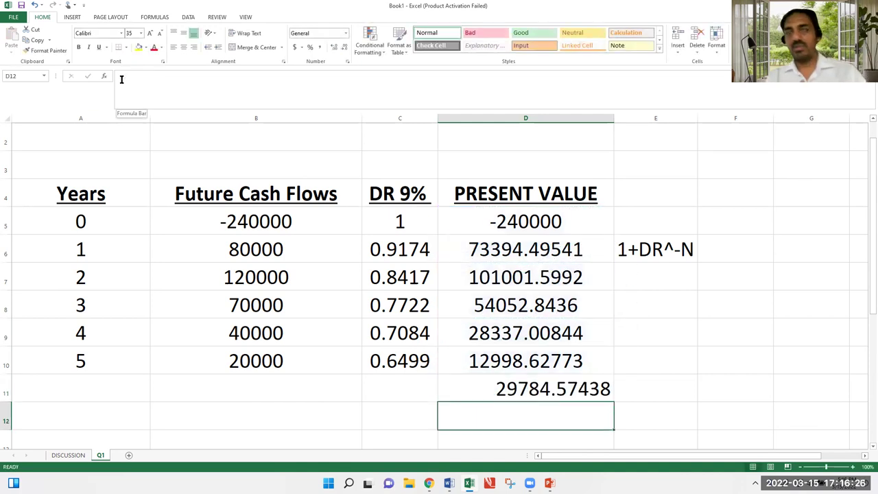
- Format the present values and their total in D5:D11 to show one decimal place
key("Up")
key("Up")
key("Up")
key("Up")
key("Up")
key("Up")
key("Up")
key("shift+Down")
key("shift+Down")
key("shift+Down")
key("shift+Down")
key("shift+Down")
key("shift+Down")
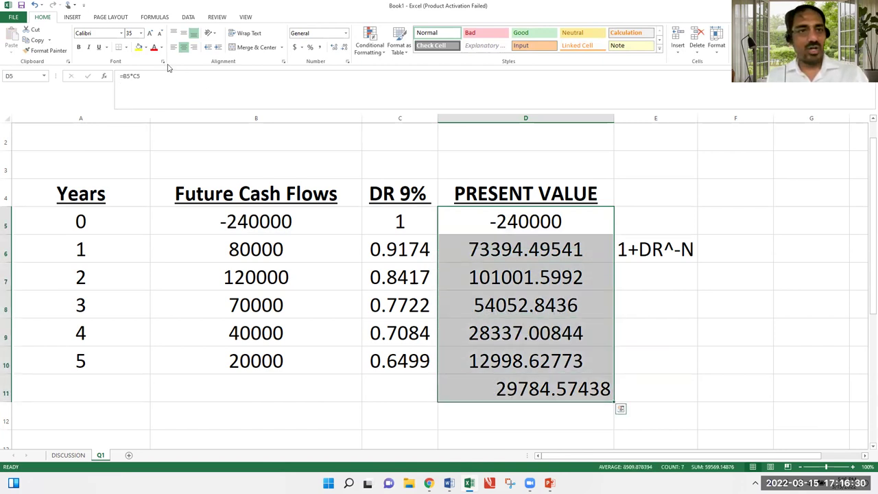
left_click(335, 47)
left_click(344, 47)
left_click(344, 47)
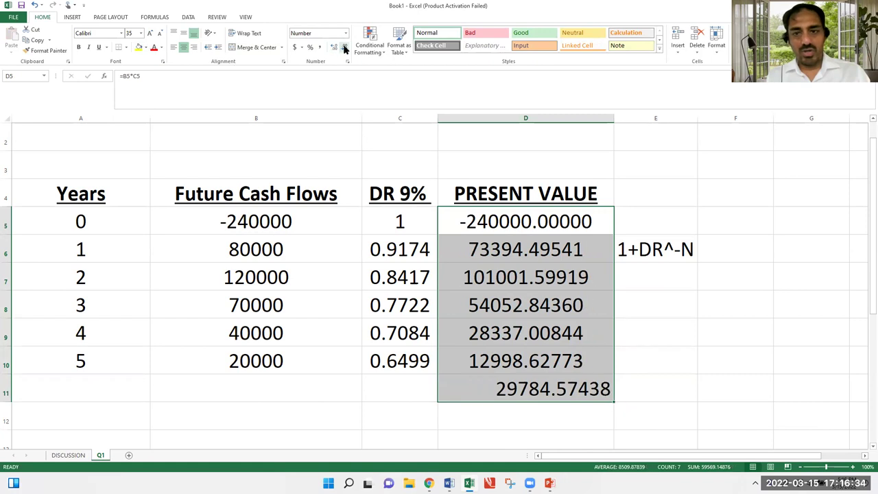
left_click(344, 48)
left_click(344, 47)
left_click(345, 47)
left_click(344, 48)
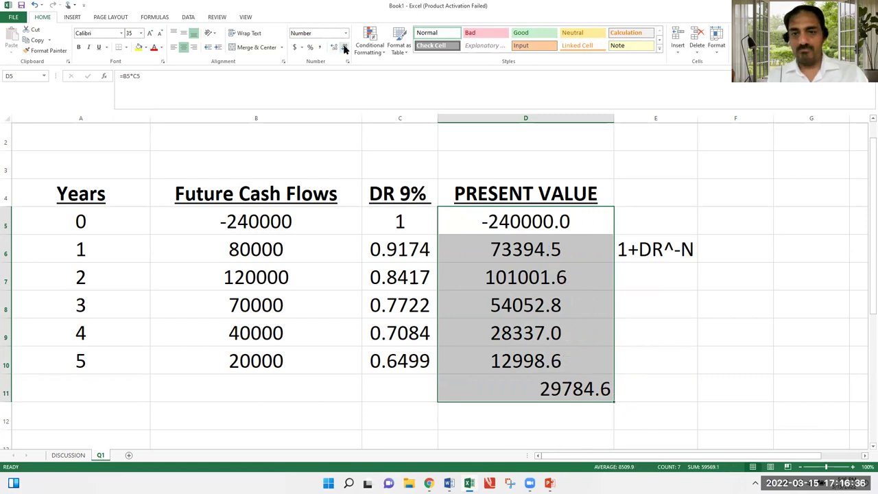
- Examine the year 0 present value formula in D5 and the cells below it
key("F2")
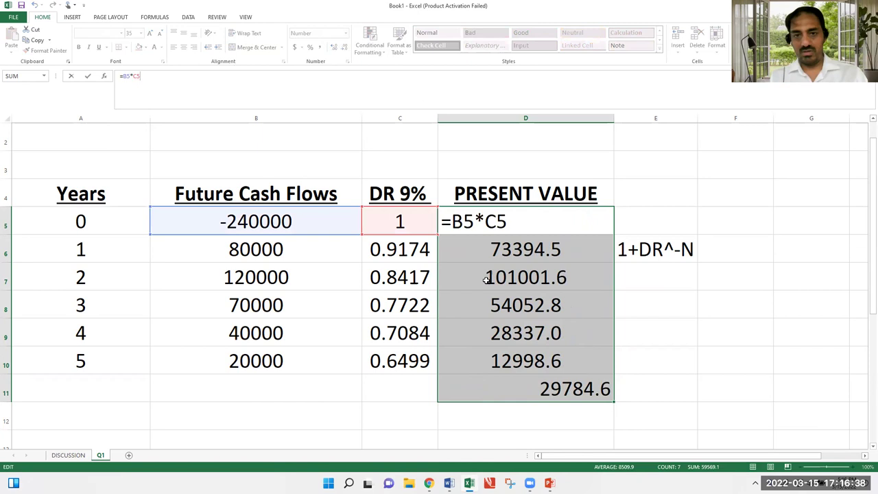
key("ctrl+Return")
key("Down")
key("Up")
key("Down")
key("Down")
key("Down")
key("Up")
key("Up")
key("Up")
- Centre the present values and their total in D5:D11 horizontally
key("shift+Down")
key("shift+Down")
key("shift+Down")
key("shift+Down")
key("shift+Down")
key("shift+Down")
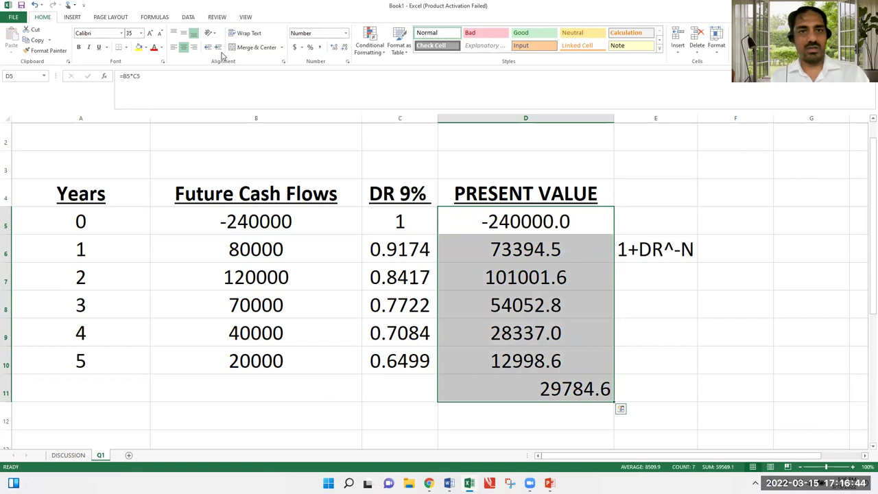
left_click(183, 48)
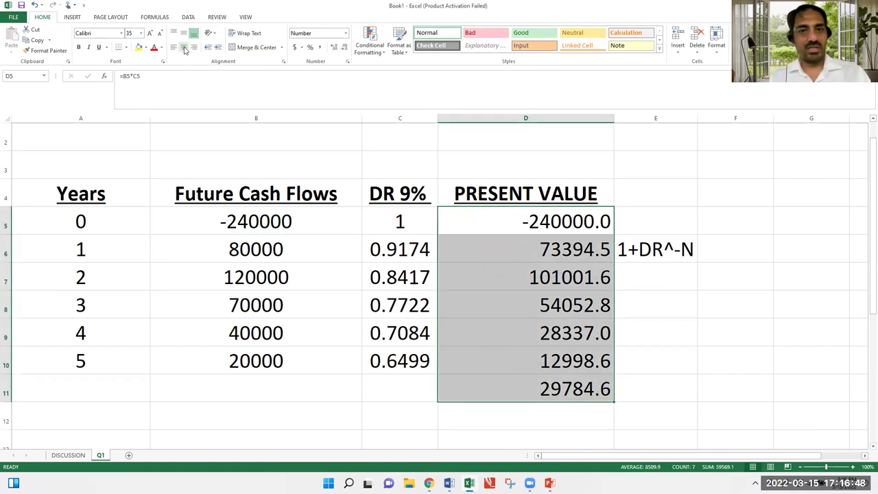
left_click(183, 48)
- Make the total of the present values in D11 bold
left_click(465, 199)
key("Down")
key("Down")
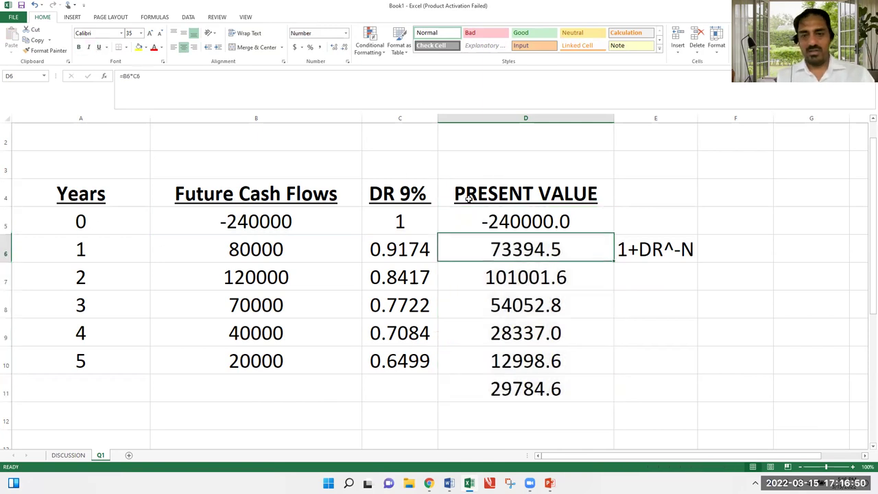
key("Down")
key("Down")
key("Down")
key("Down")
key("Down")
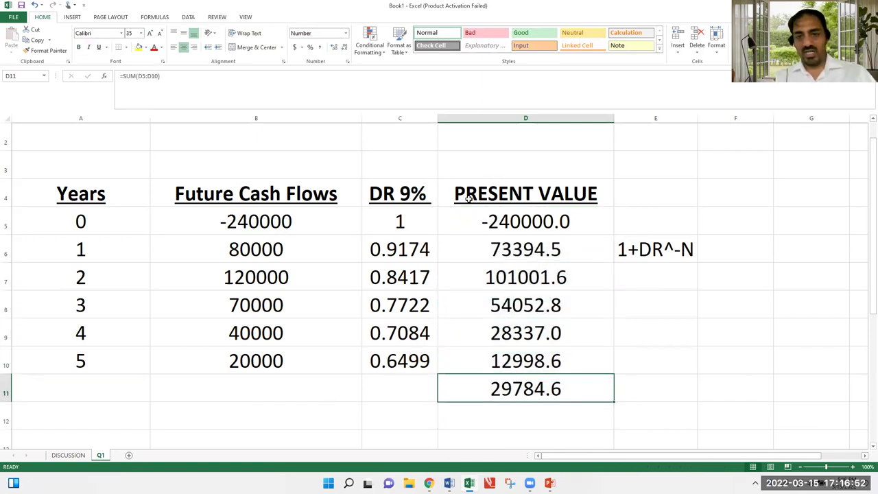
key("Down")
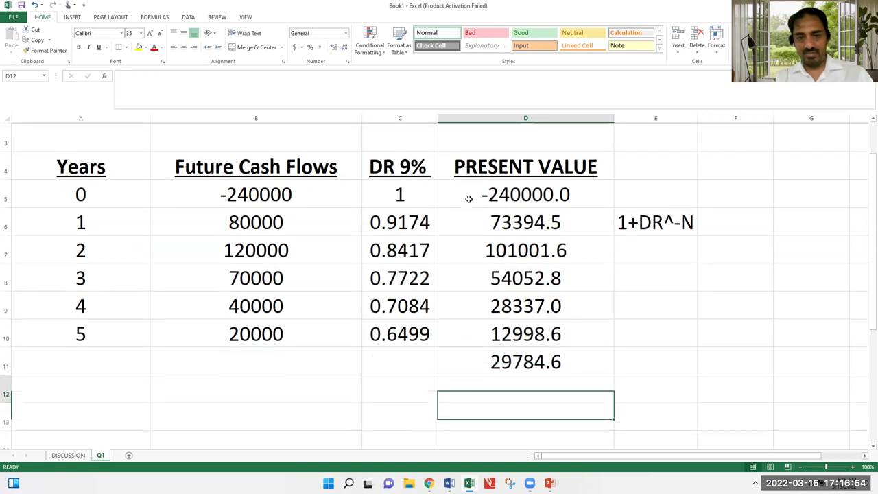
key("Up")
key("ctrl+b")
- Label the total by entering NPV in C11, and make the label bold
key("Down")
key("Left")
key("Up")
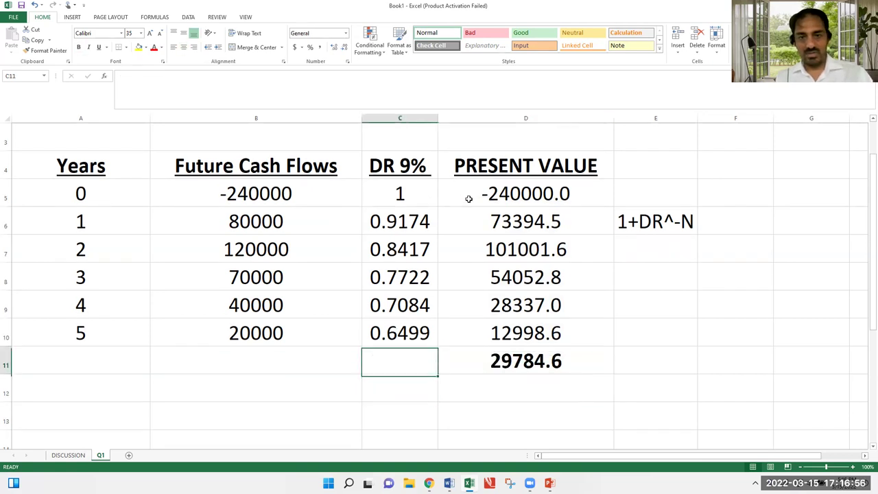
type("NPV")
key("Return")
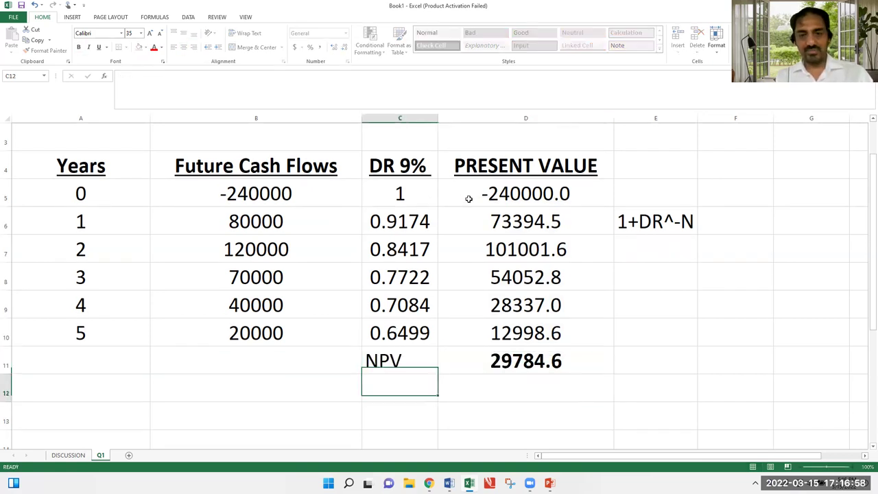
key("Up")
key("shift+Right")
key("ctrl+b")
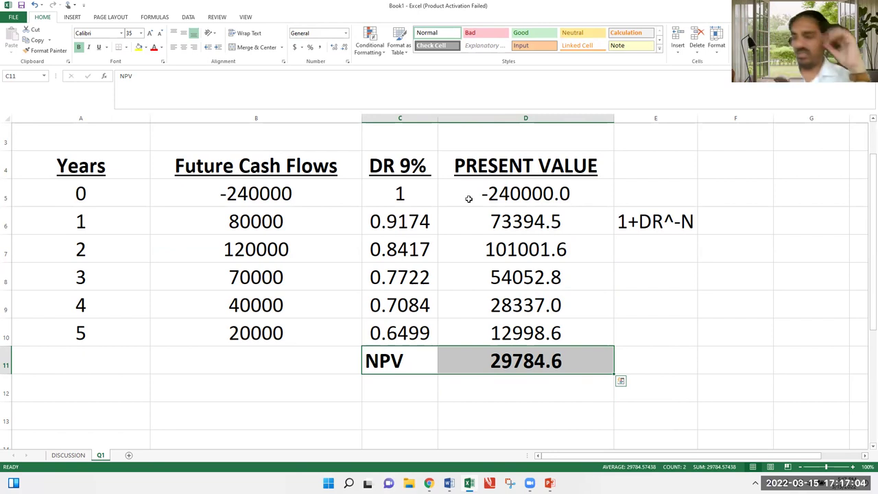
- Review the year 0 cash flow, discount factor and present value, and the 1+DR^-N note beside the year 1 row
key("Up")
key("Up")
key("Up")
key("Up")
key("Up")
key("Up")
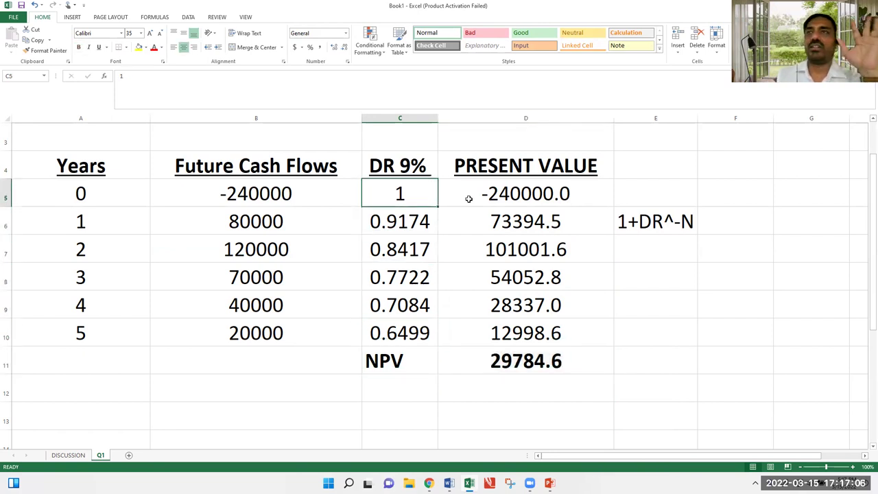
key("Left")
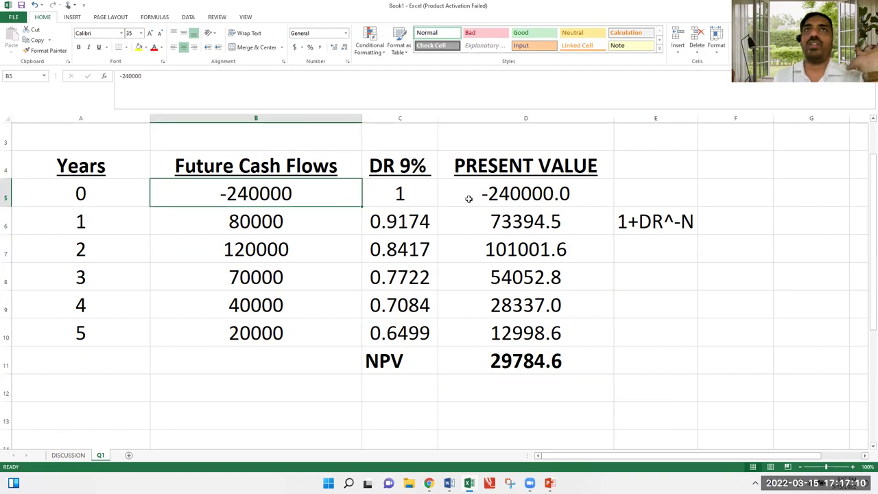
key("Right")
key("Right")
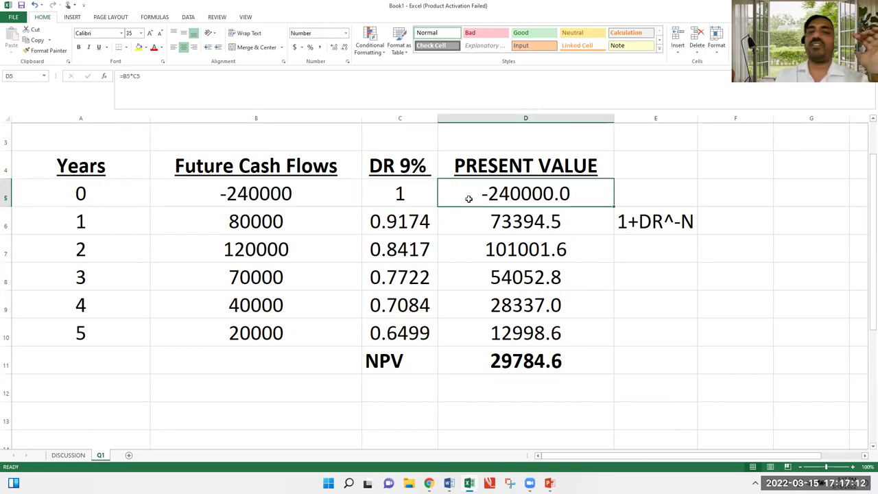
key("Right")
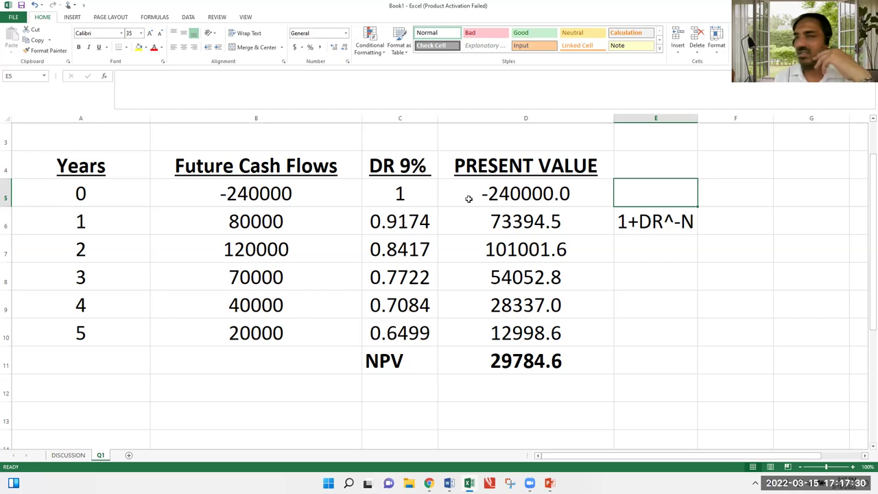
key("Down")
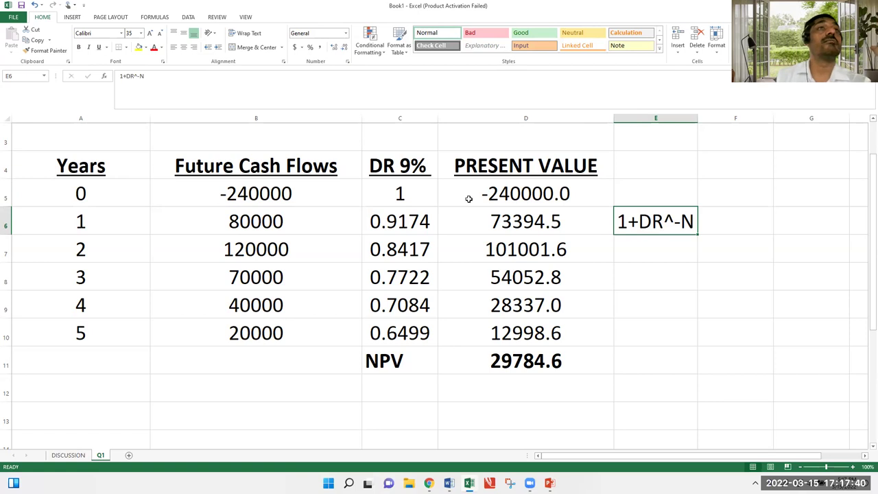
key("Left")
key("Left")
key("Left")
key("Left")
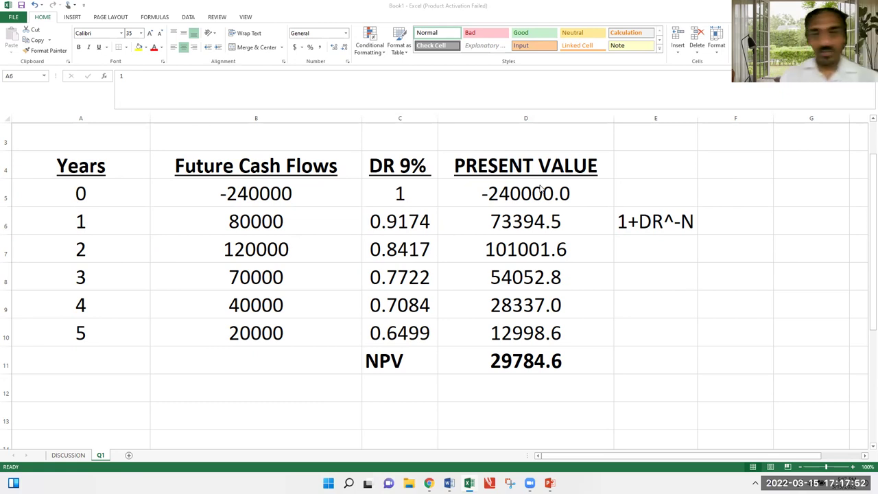
- Set the font size of all cells on the DISCUSSION sheet to 35
left_click(71, 455)
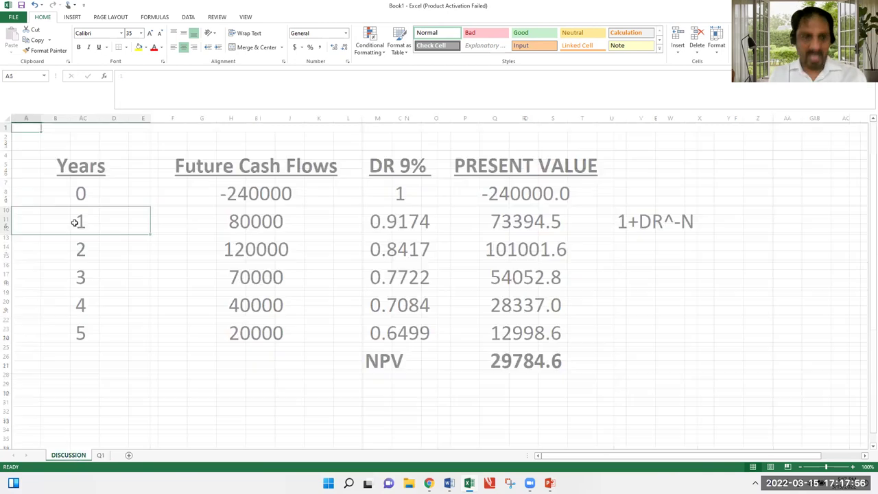
key("ctrl+a")
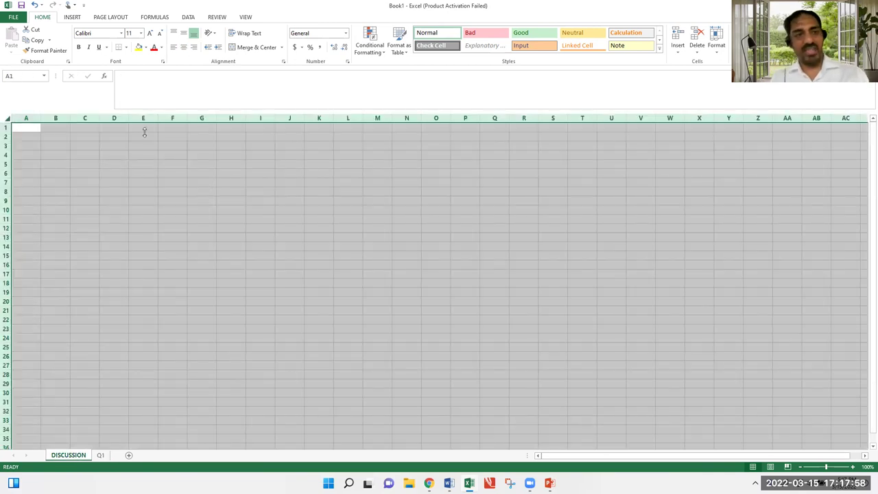
left_click(131, 32)
key("BackSpace")
type("35")
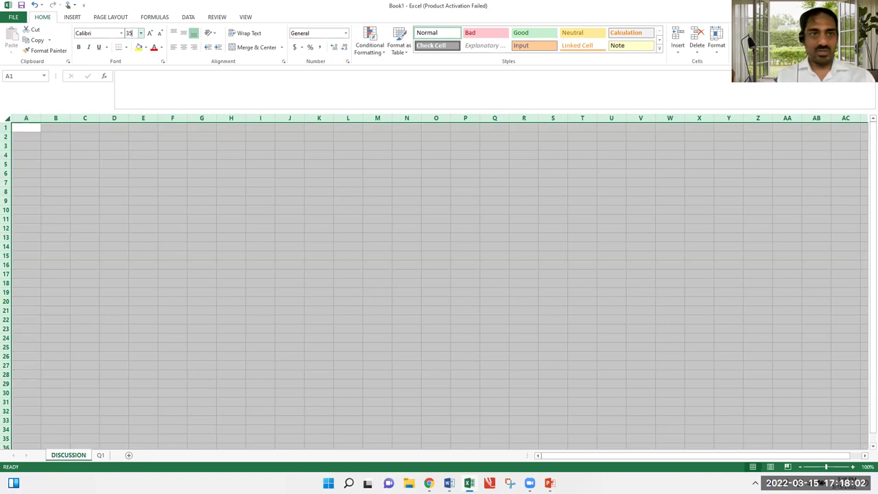
key("Return")
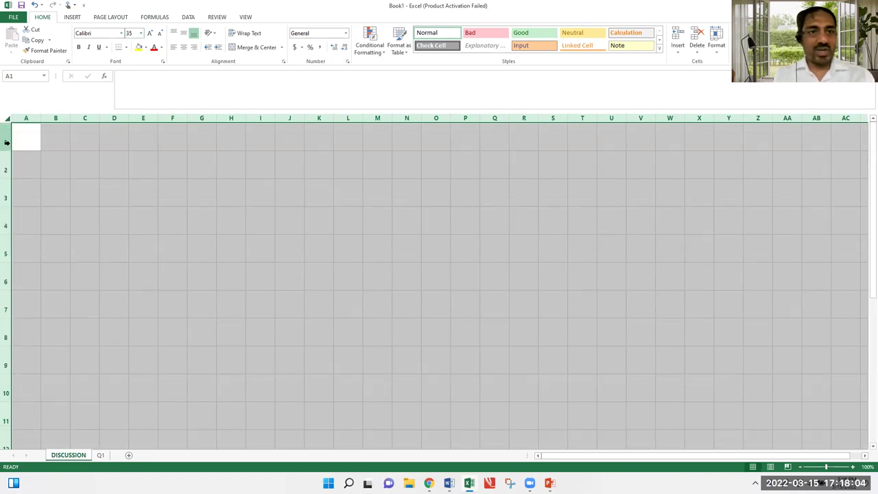
- Widen all columns of the DISCUSSION sheet evenly to suit the larger font
left_click_drag(41, 118, 115, 112)
left_click(180, 210)
left_click(51, 138)
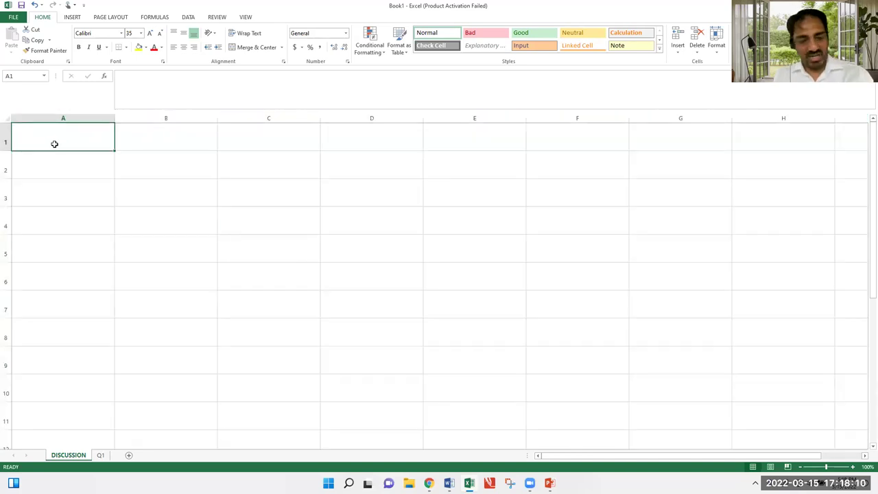
- Fill the entire DISCUSSION sheet with a white background and return to cell A1
key("ctrl+a")
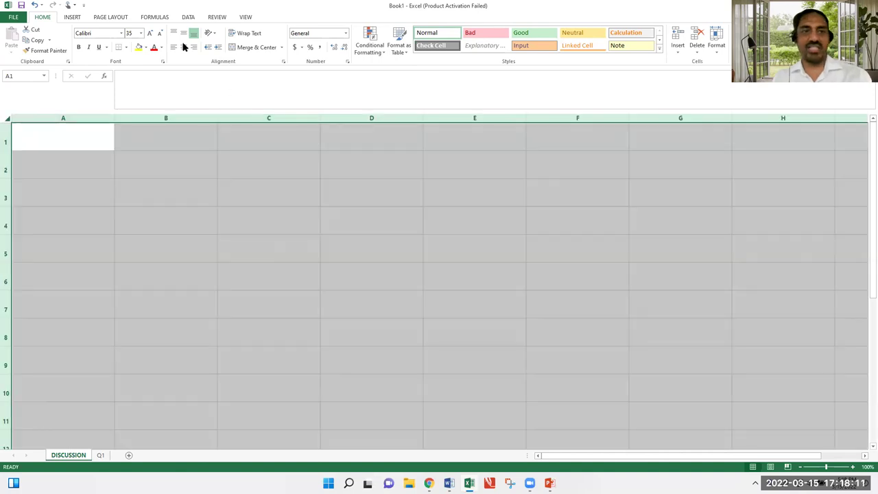
left_click(145, 47)
left_click(138, 69)
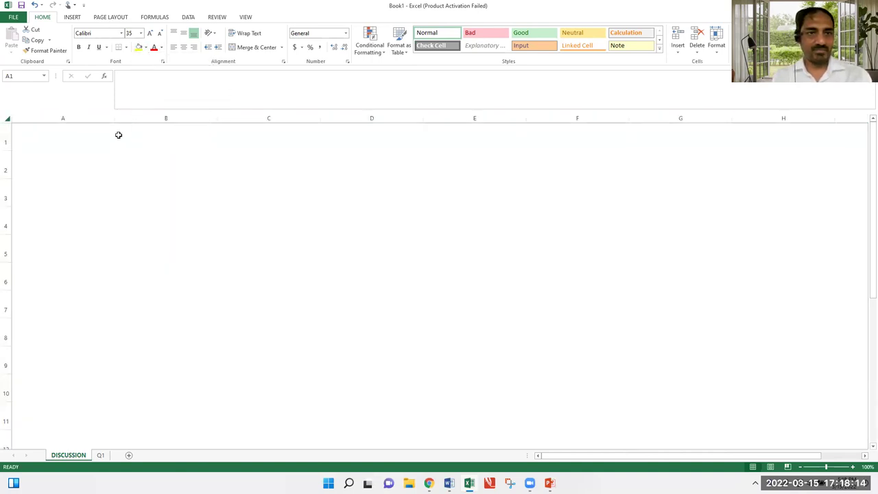
left_click(120, 138)
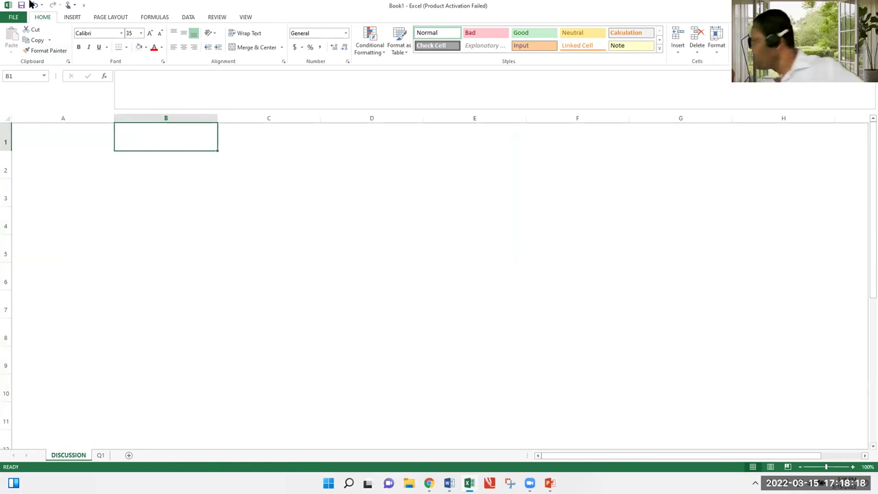
key("Left")
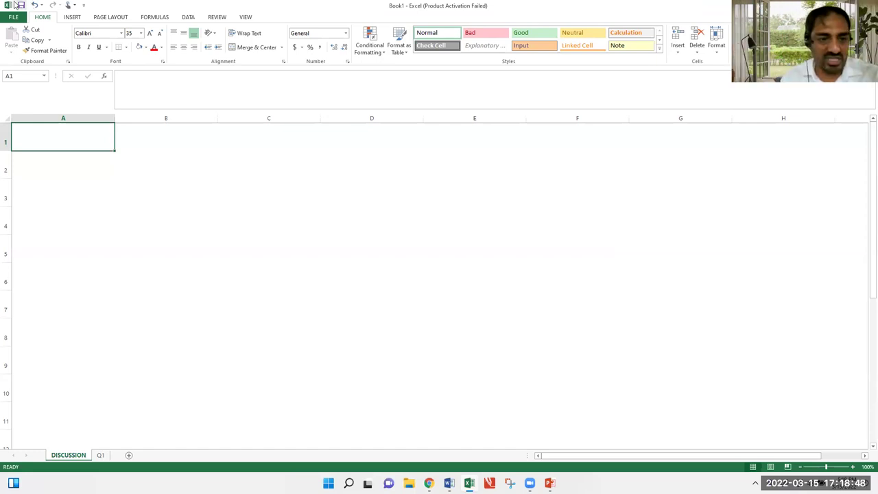
- Return to the Q1 sheet and examine the discount factor note 1+DR^-N in E6
left_click(100, 455)
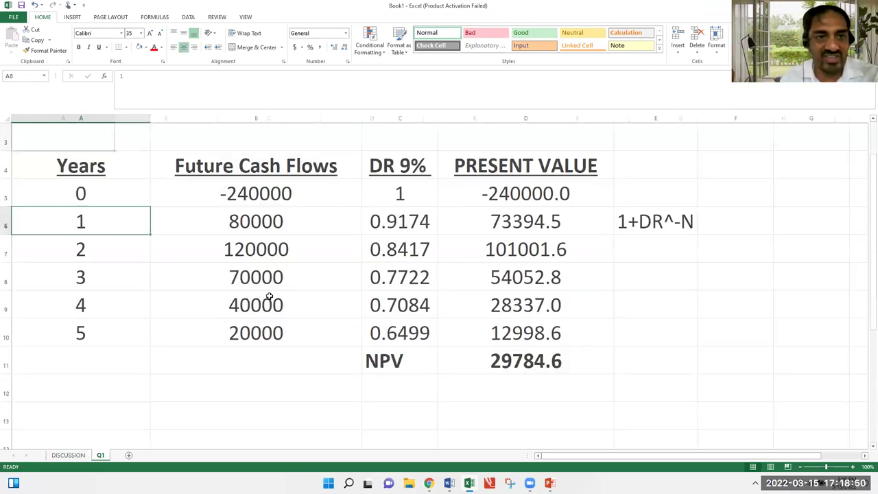
left_click(659, 222)
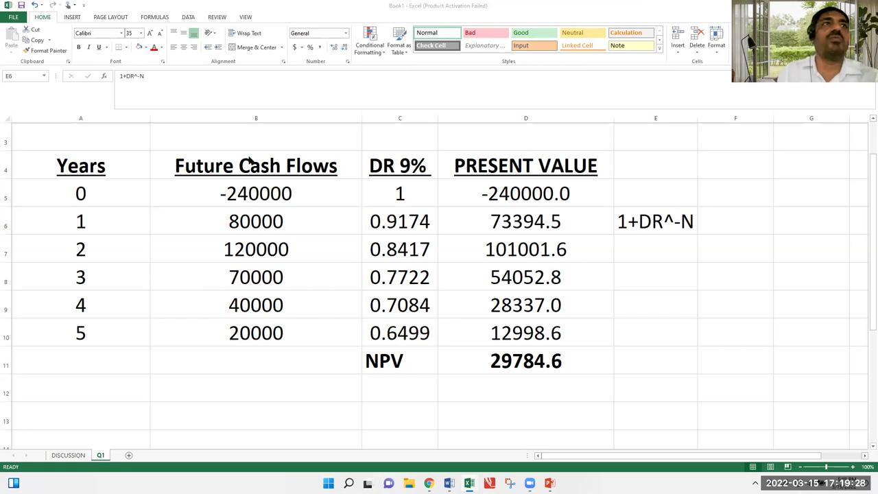
- Enter the heading "Investment Appraisal" in cell A1 of the DISCUSSION sheet
left_click(68, 455)
left_click(79, 227)
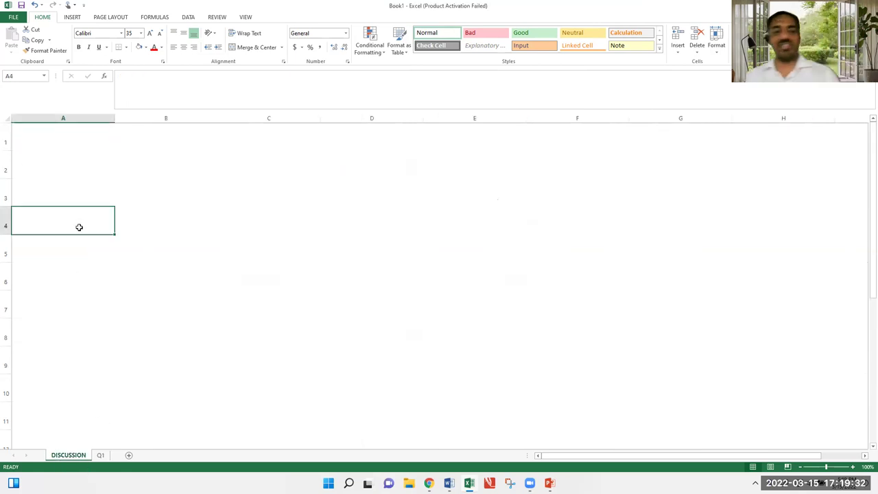
key("Up")
key("Up")
key("Up")
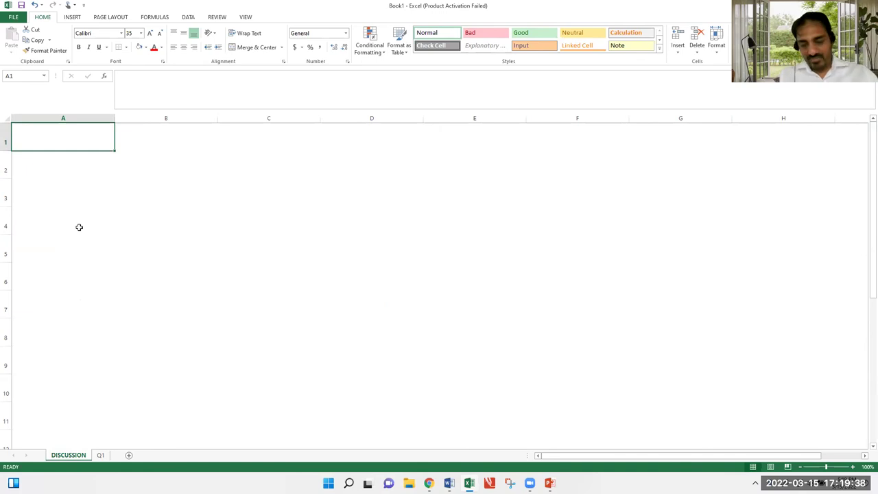
type("INV")
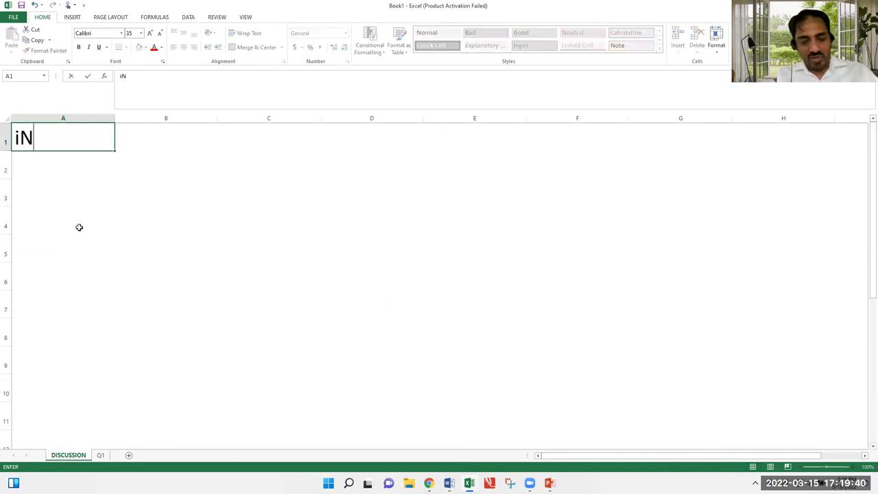
key("BackSpace")
key("BackSpace")
key("BackSpace")
type("In")
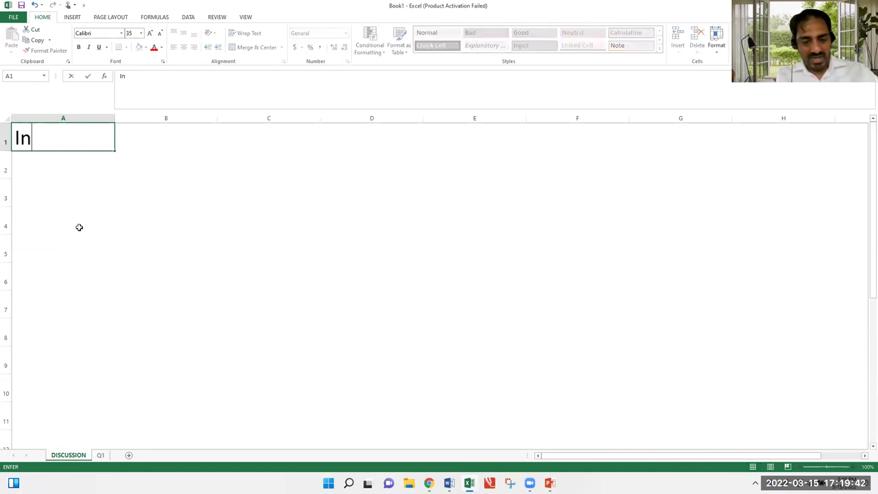
type("vestment Appraisal")
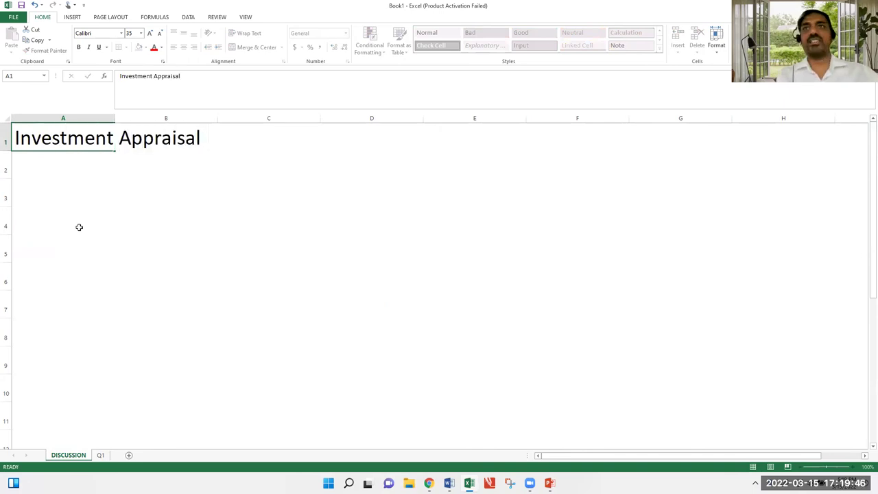
key("Return")
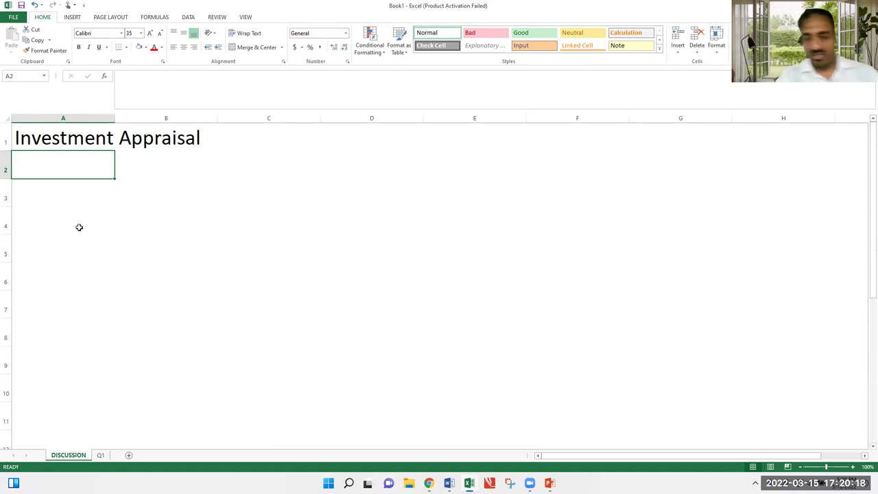
- Make the Investment Appraisal heading in A1 bold and underlined
key("Up")
key("ctrl+b")
key("ctrl+u")
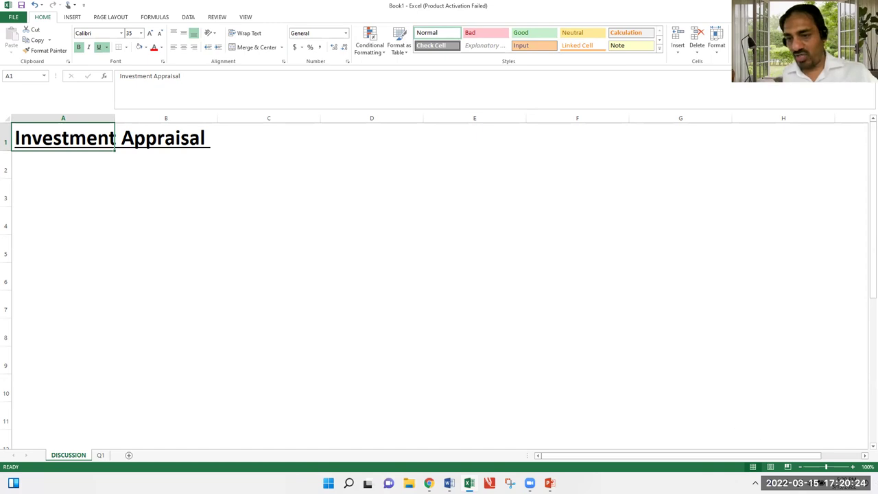
- Enter "Long Term Investment Appraisal" in cell A2 below the heading
left_click(853, 466)
left_click(853, 466)
left_click(853, 467)
left_click(853, 467)
left_click(853, 467)
left_click(206, 197)
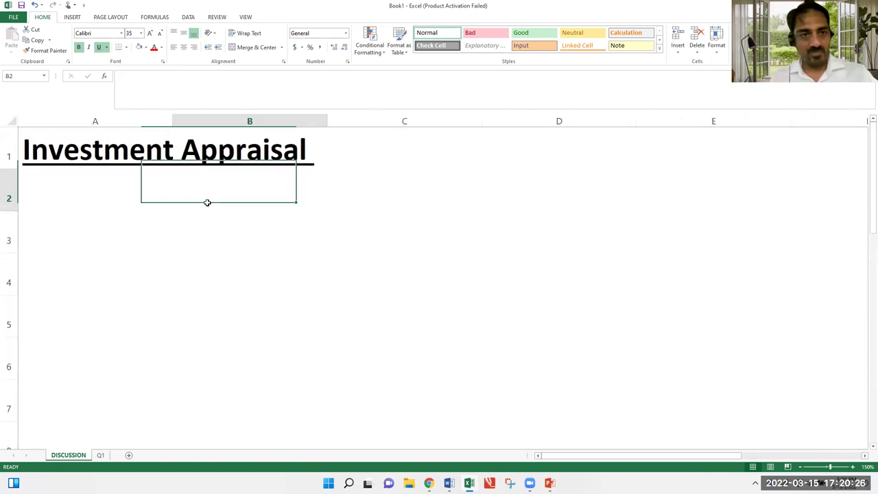
key("Left")
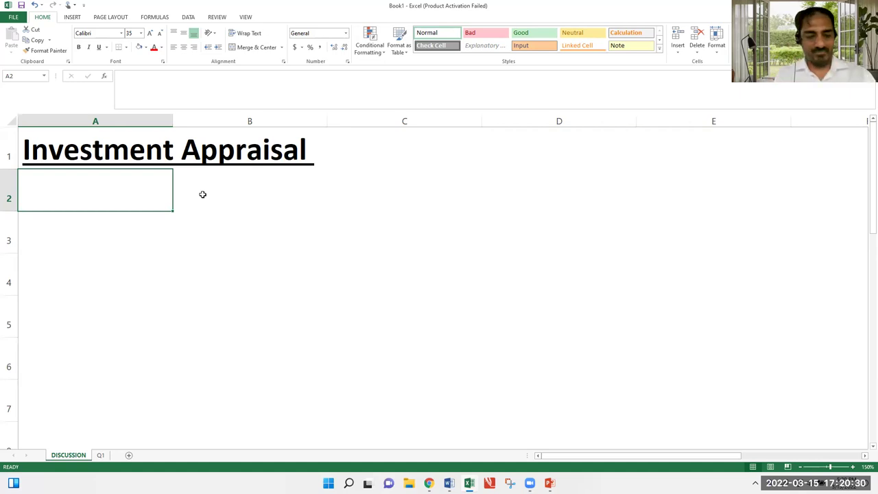
type("Long")
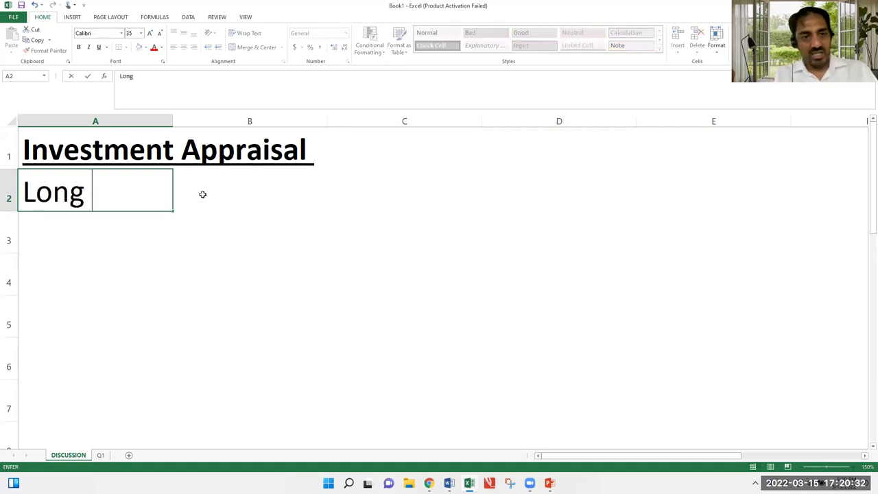
type(" l")
key("BackSpace")
key("BackSpace")
type("Te")
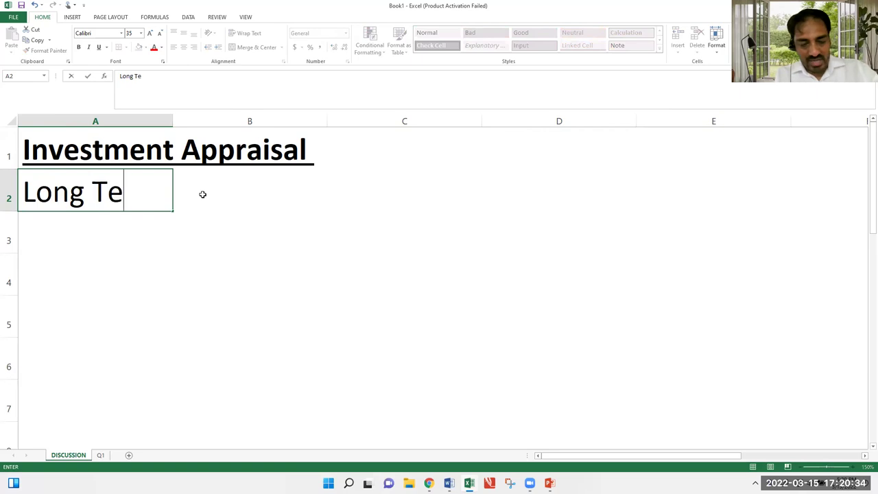
type("rm Inve")
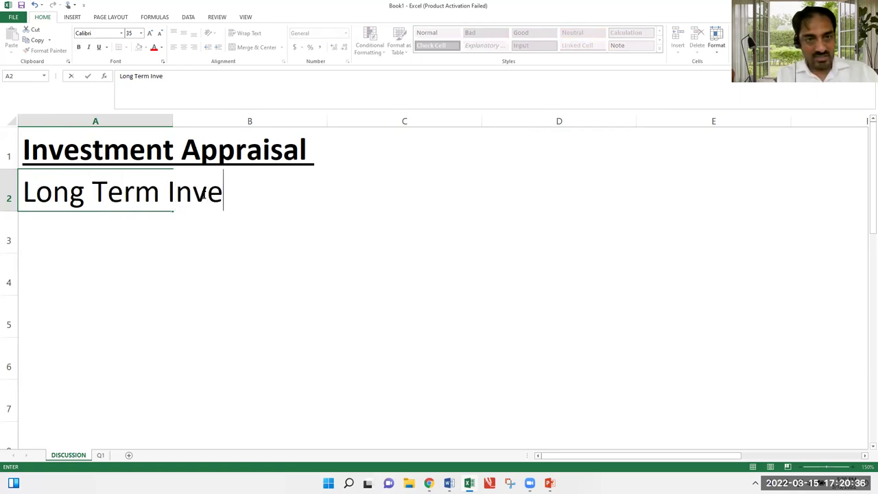
type("stme")
key("BackSpace")
key("BackSpace")
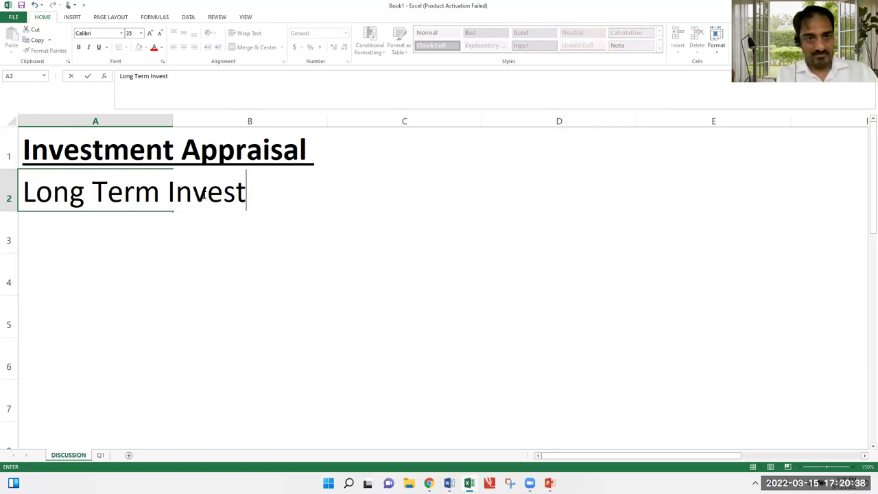
type("ment Ap")
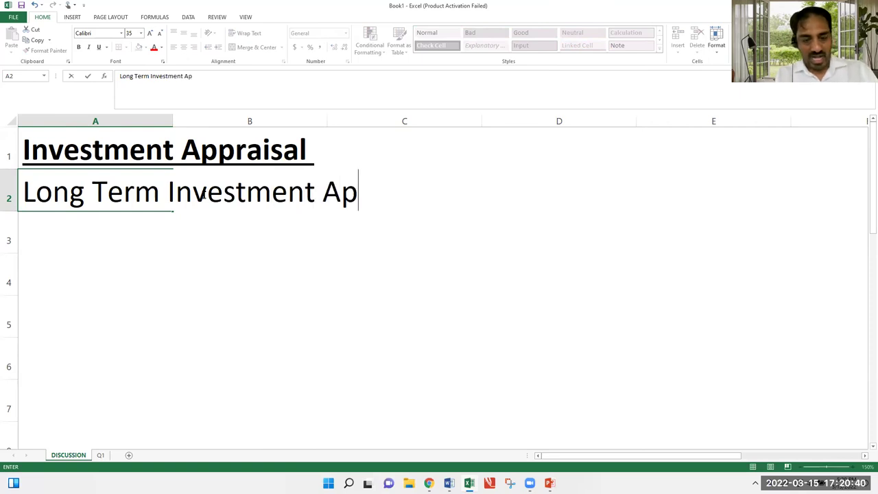
type("praisal")
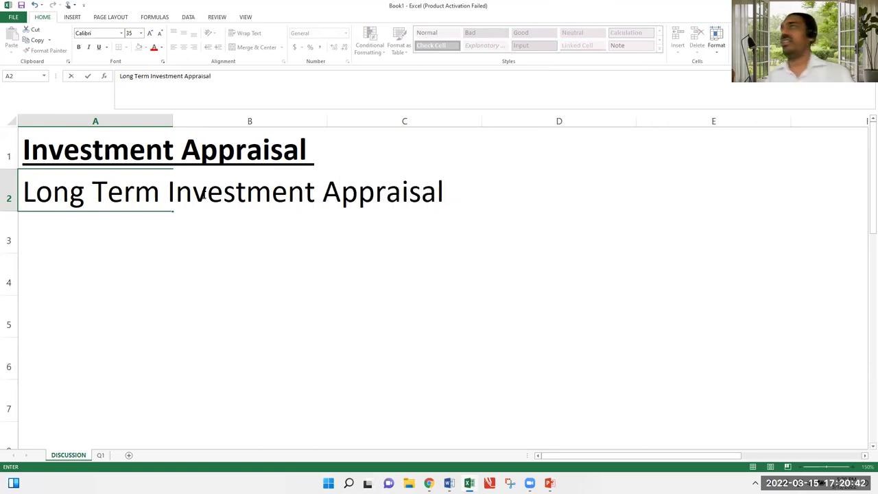
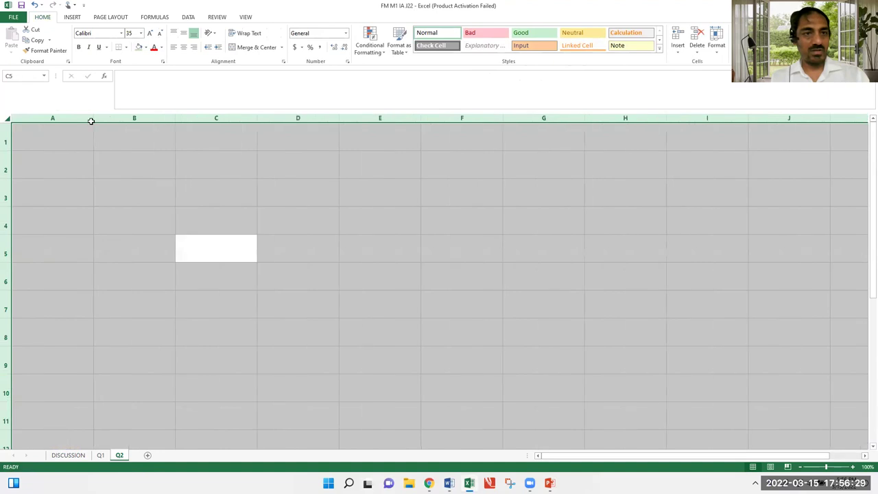
- Widen column A of the Q2 sheet and enter the year numbers 0 to 4 across B2:F2
left_click_drag(93, 119, 173, 121)
left_click(252, 218)
key("Up")
type("0")
key("Return")
key("Up")
key("Right")
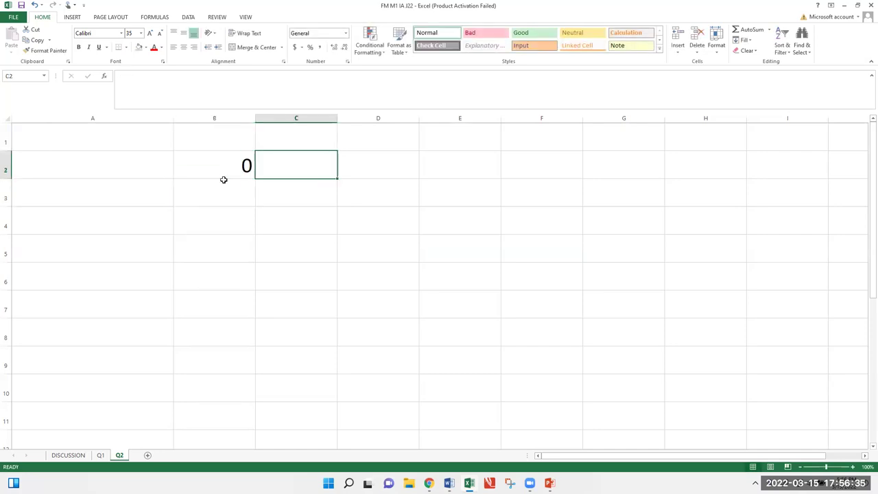
type("1")
key("Right")
type("2")
key("Right")
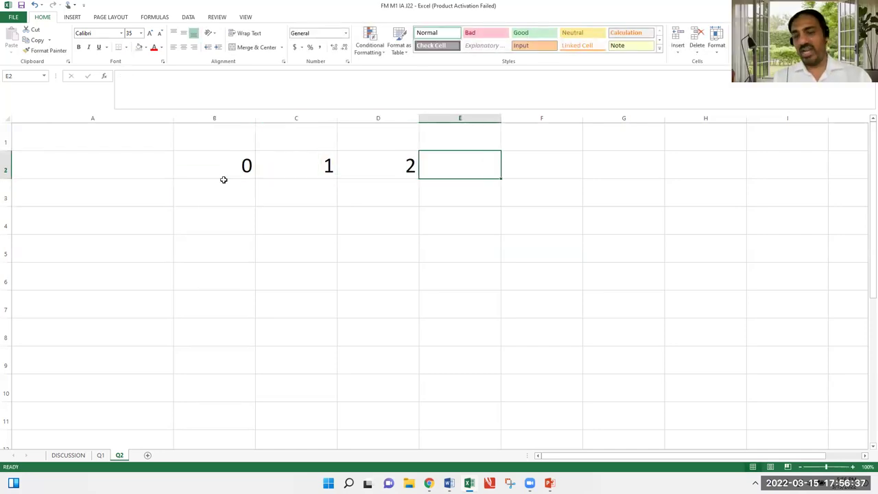
type("3")
key("Right")
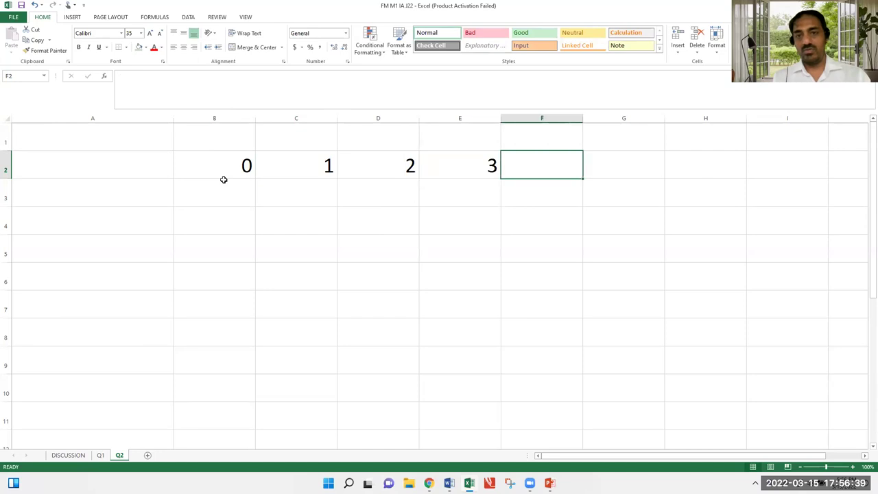
type("4")
key("Return")
- Centre the contents of the range B2:F15 horizontally
key("Up")
key("Left")
key("Left")
key("Left")
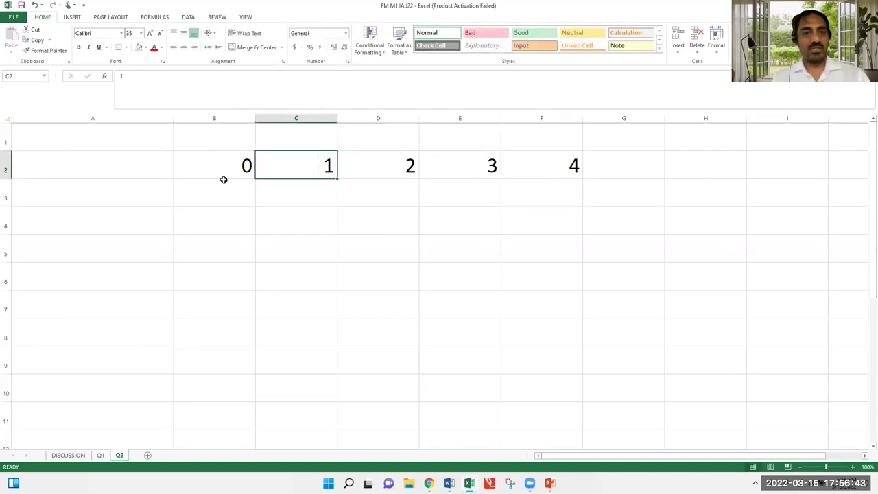
key("Left")
key("shift+Right")
key("shift+Right")
key("shift+Right")
key("shift+Right")
key("shift+Down")
key("shift+Down")
key("shift+Down")
key("shift+Down")
key("shift+Down")
key("shift+Down")
key("shift+Down")
key("shift+Down")
key("shift+Down")
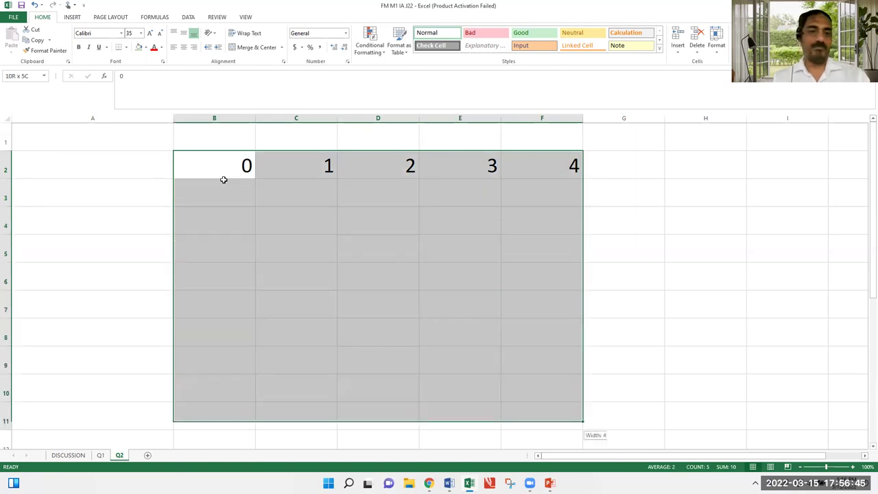
key("shift+Down")
key("shift+Down")
key("shift+Down")
key("shift+Down")
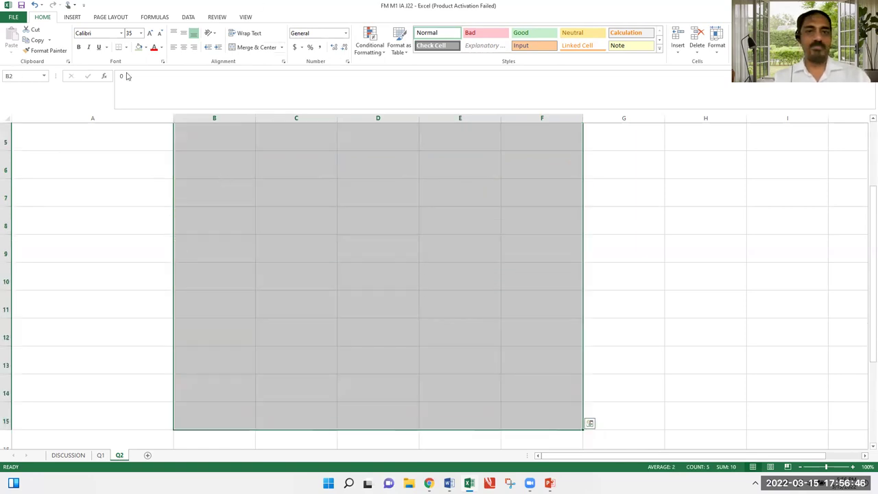
left_click(183, 48)
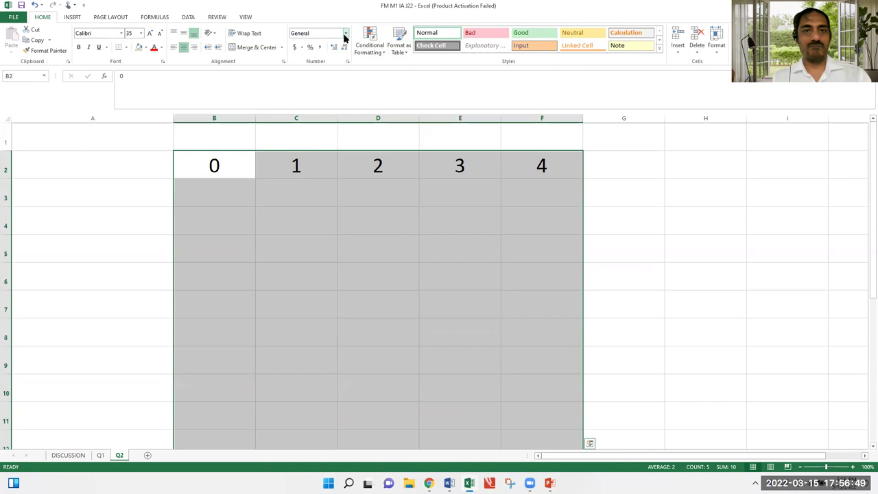
left_click(344, 35)
left_click(344, 52)
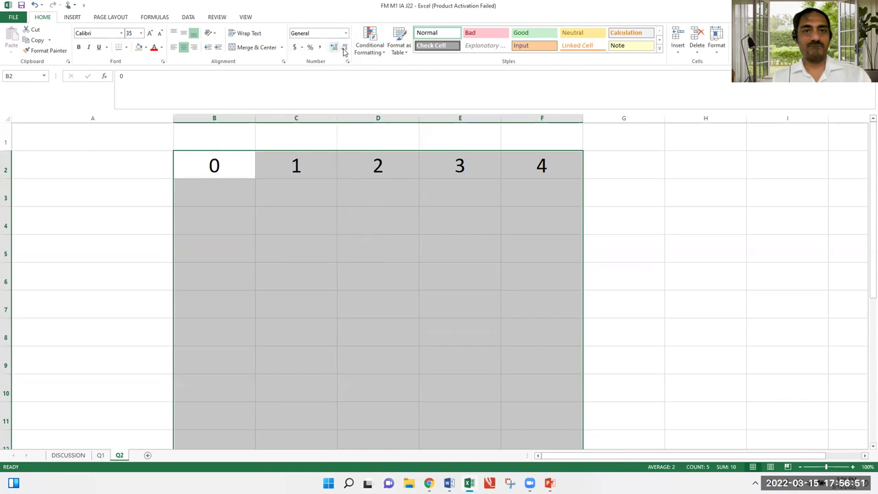
- Enter the label NPV in cell A2, in front of the year numbers
left_click(105, 197)
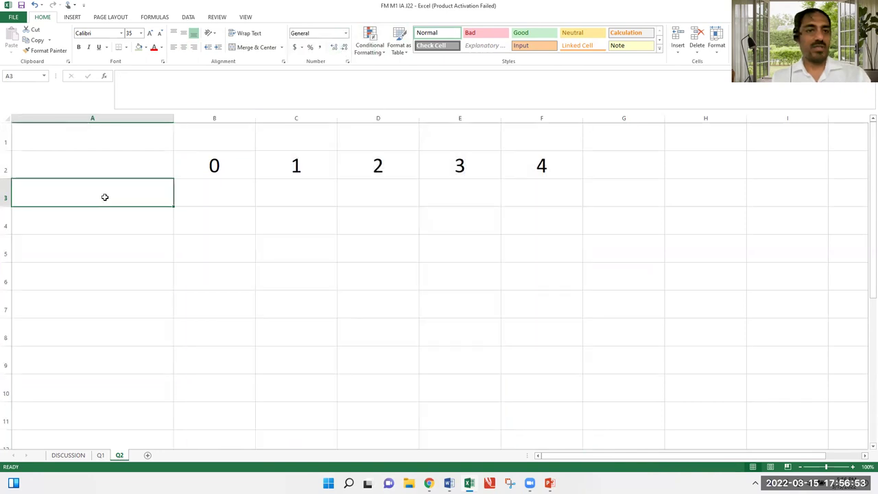
key("Up")
key("Down")
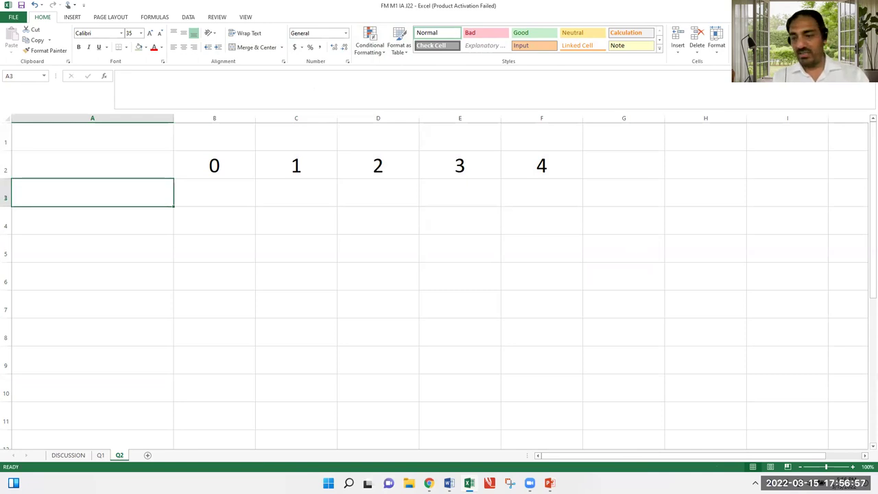
left_click(853, 467)
left_click(852, 467)
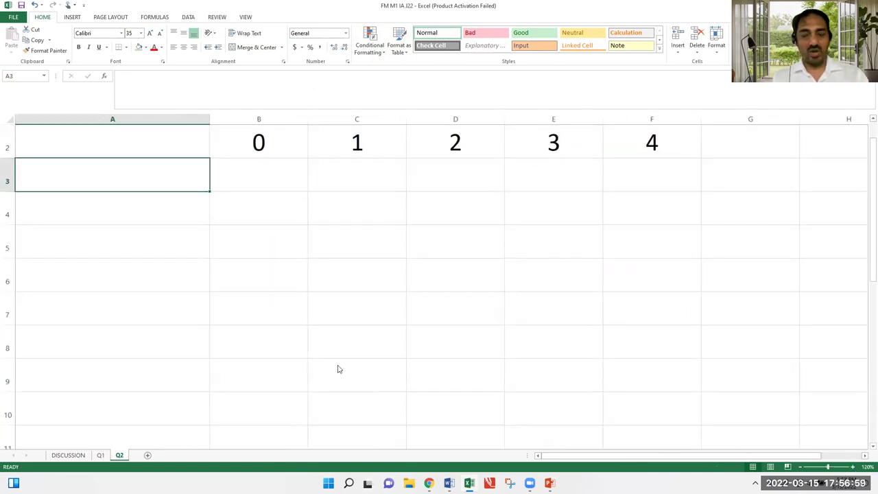
key("Up")
key("Up")
key("Down")
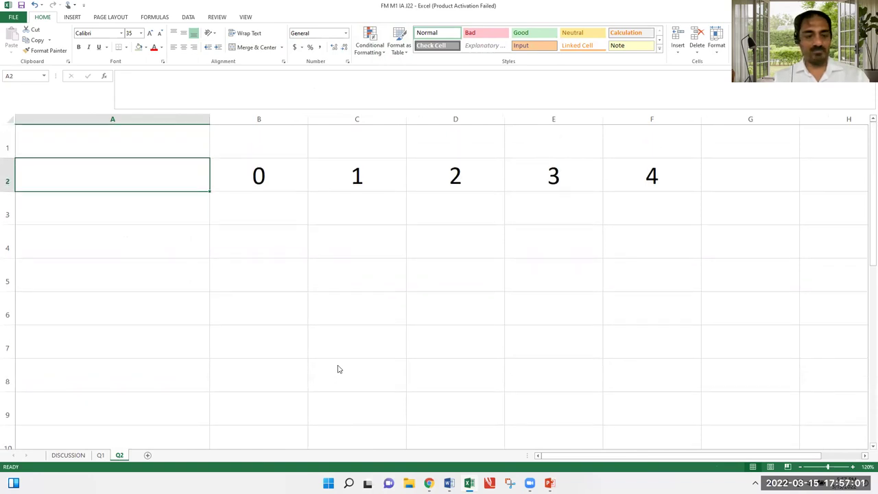
type("NPV")
key("Return")
- Make the header row A2:F2 bold and underlined
key("Up")
key("shift+Right")
key("shift+Right")
key("shift+Right")
key("shift+Right")
key("shift+Right")
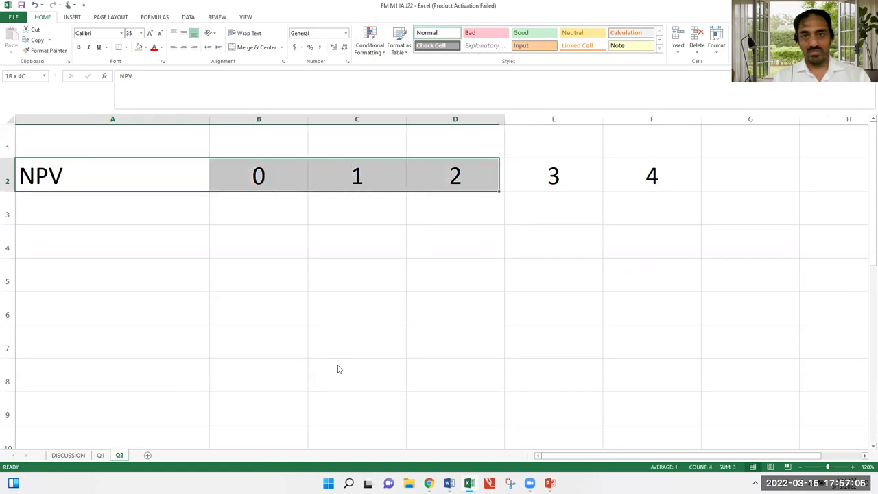
key("ctrl+b")
key("ctrl+u")
key("Down")
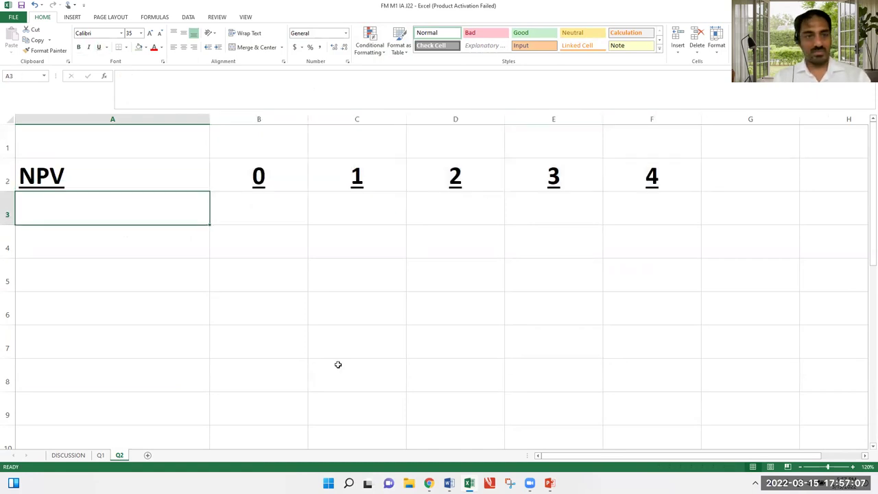
- Enter the row label Machine in A3 and its year 0 cash flow of -90000 in B3
type("aci")
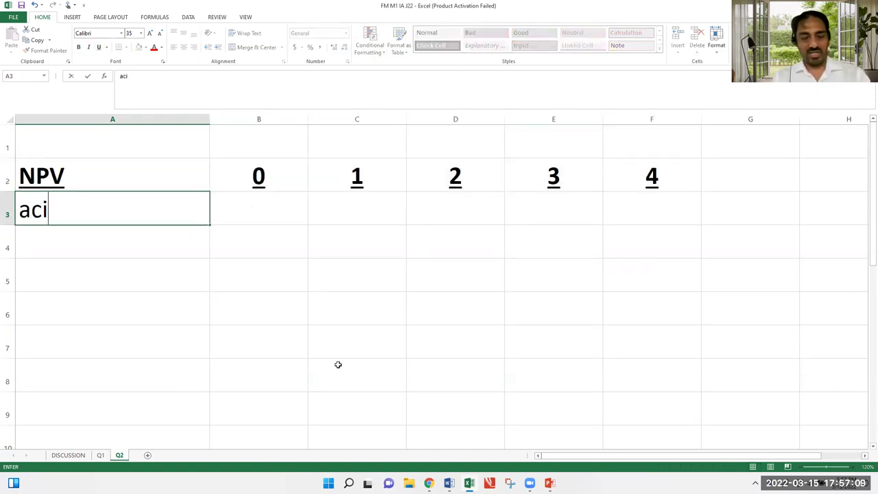
key("BackSpace")
key("BackSpace")
key("BackSpace")
type("Mav")
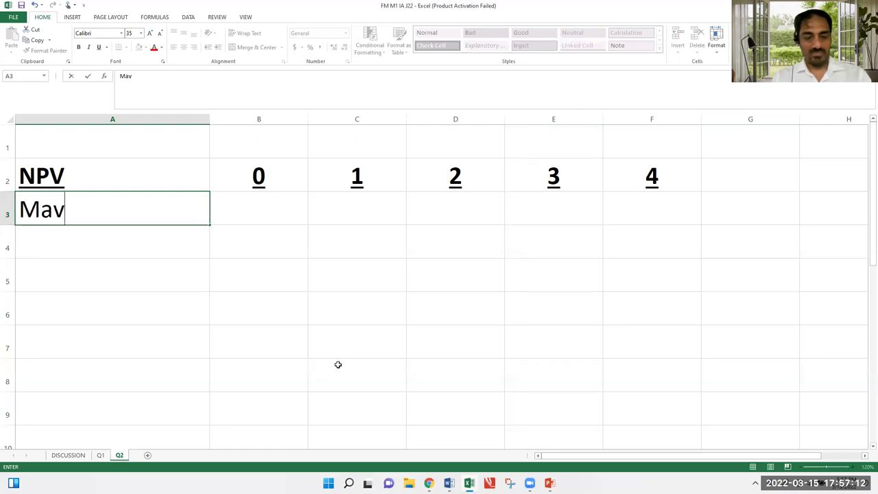
key("BackSpace")
type("chine")
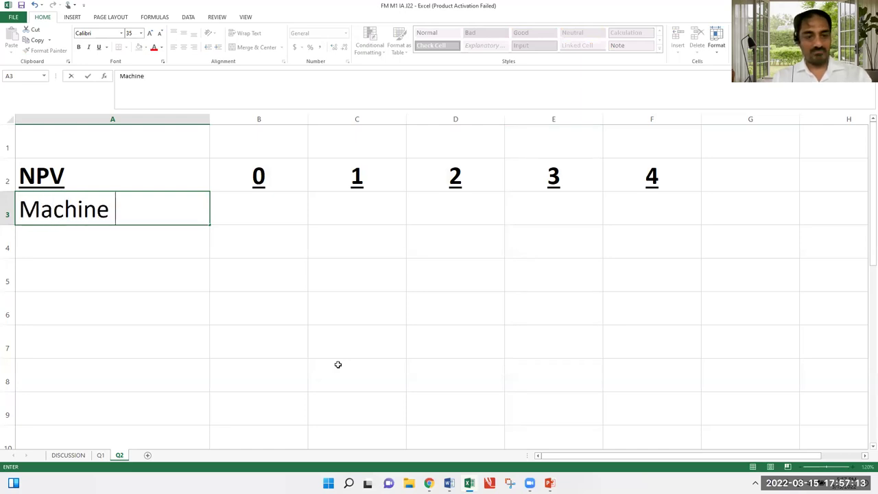
key("Tab")
type("-90000")
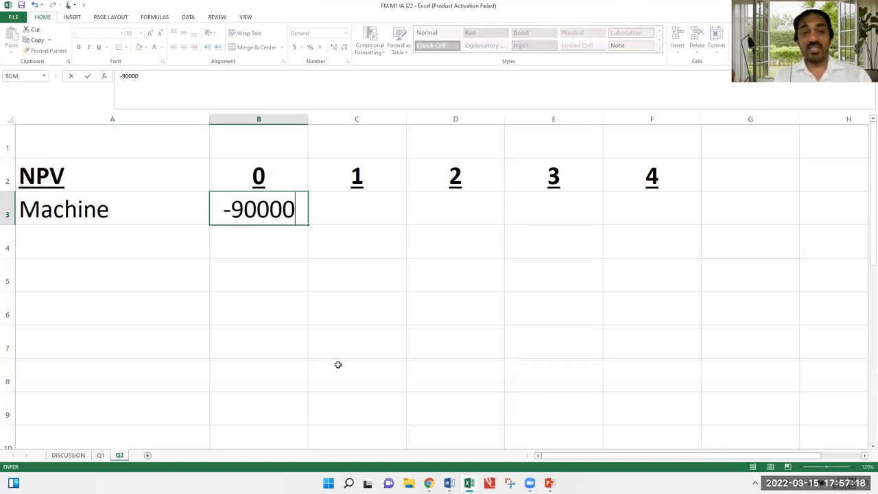
key("Return")
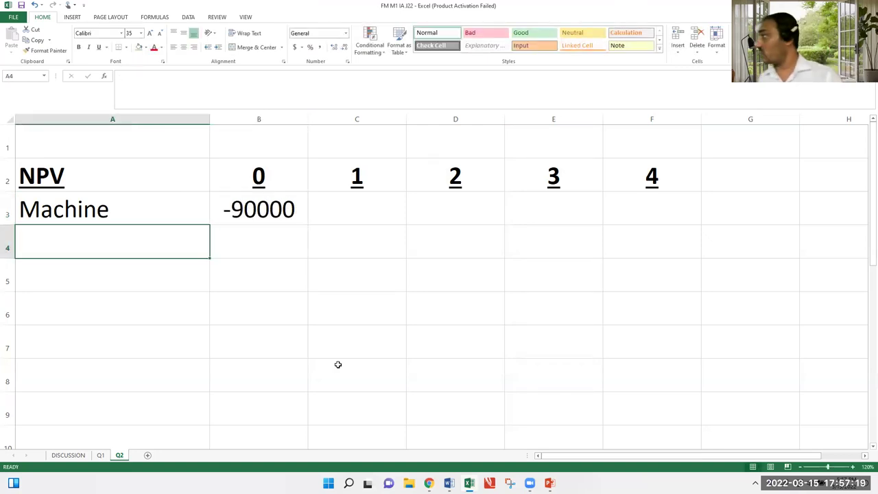
- Enter the row label Residual Value in A4 and its year 4 cash flow of 10000 in F4
type("Res")
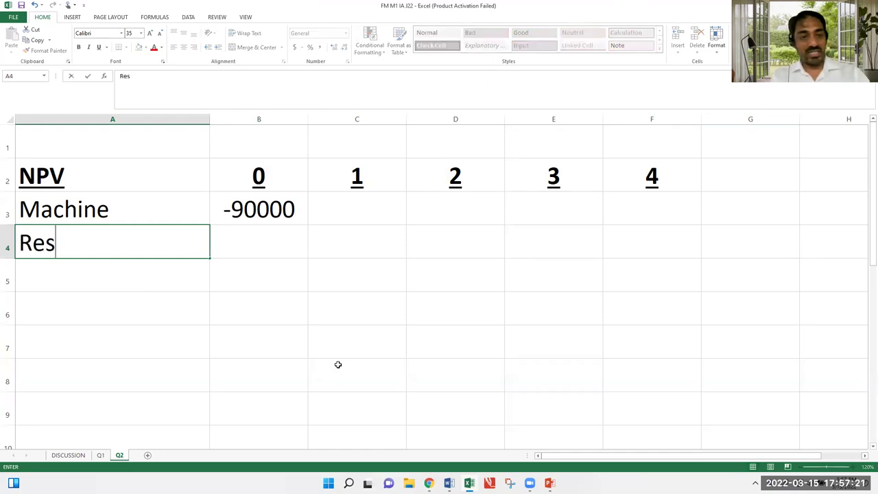
type("idual Value")
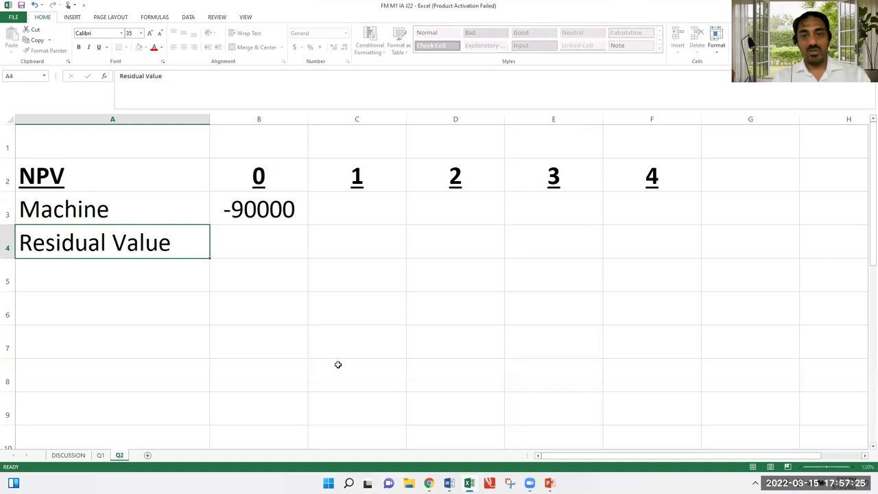
key("Right")
key("Right")
key("Right")
key("Right")
key("Right")
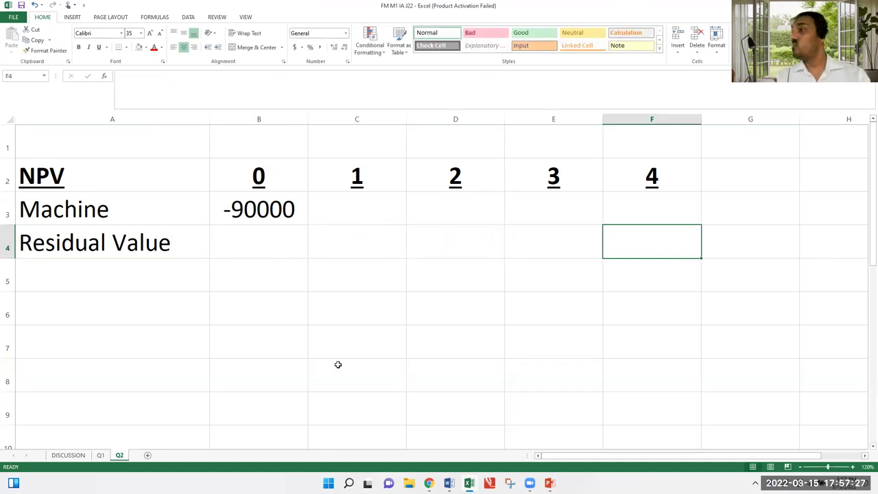
type("10000")
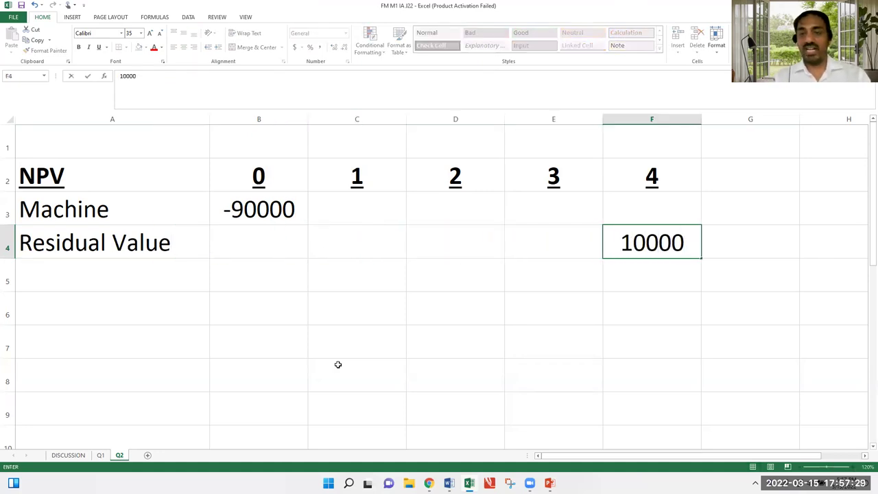
key("Return")
- Enter the row label "Saving VC (0.5/unit)." in A5 and widen column A to about 65.7 so the label fits
type("Sav")
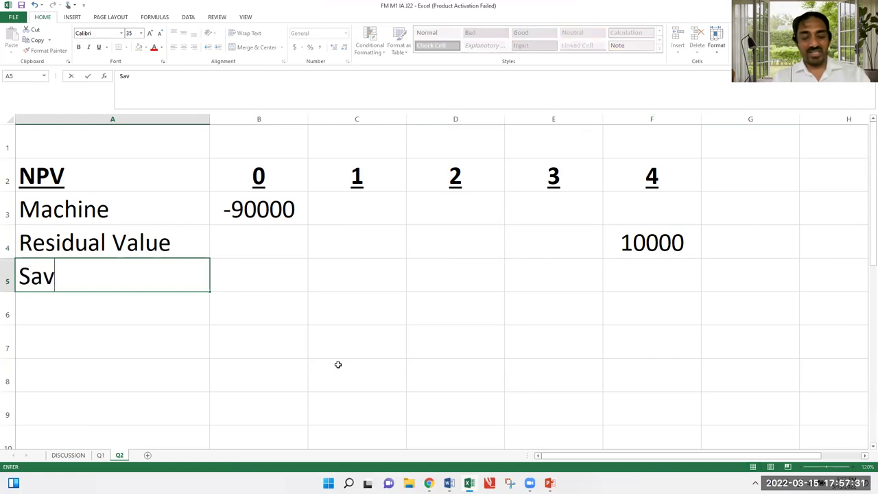
type("ing VC")
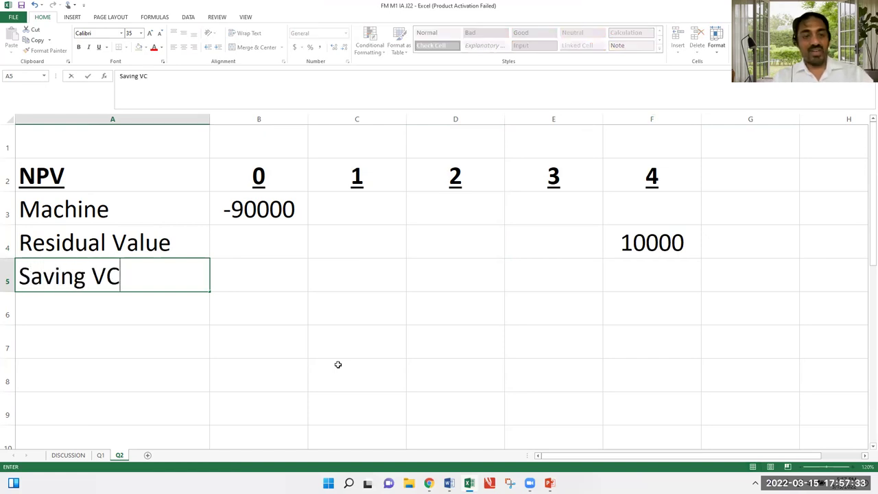
type(" (0.5/")
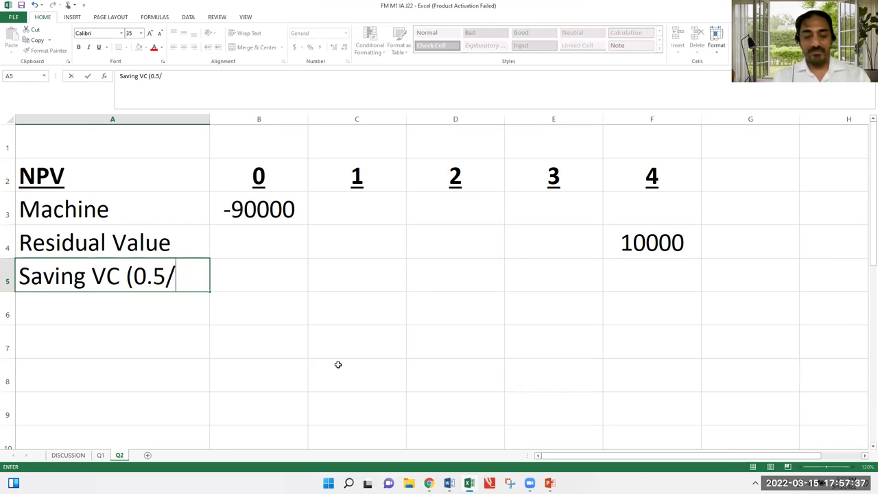
key("BackSpace")
type(")")
key("BackSpace")
type("/un")
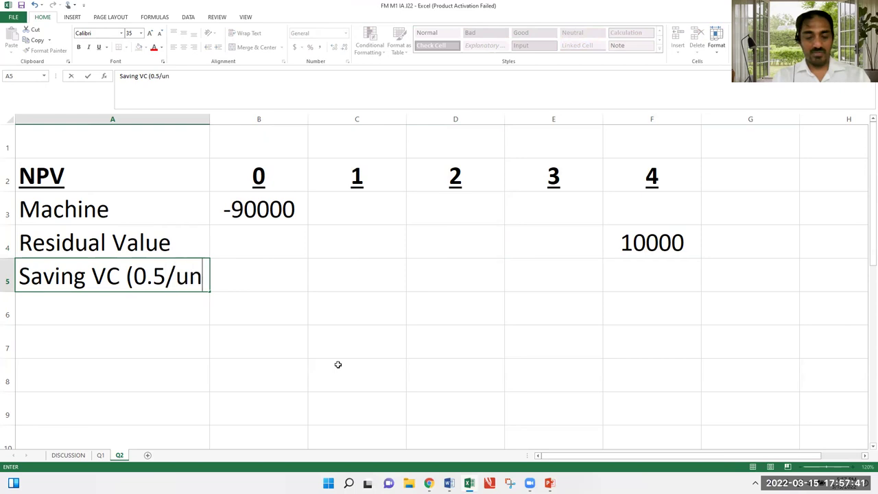
type("it)")
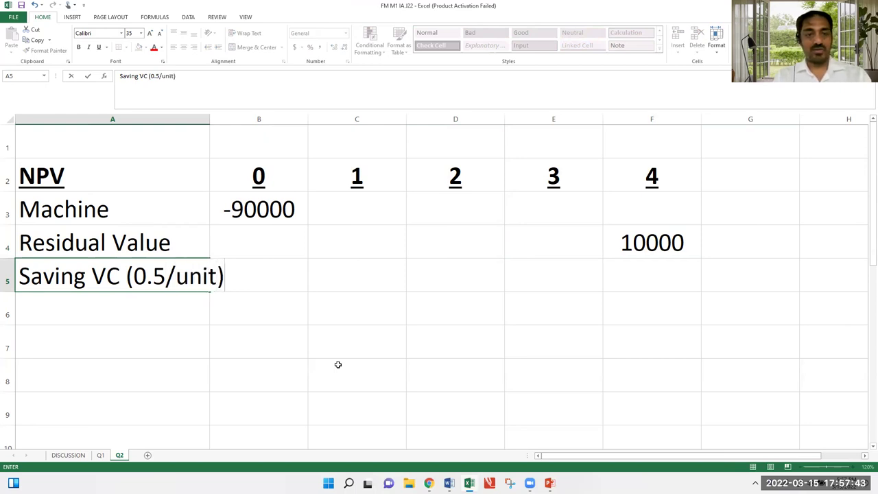
type(".")
key("Return")
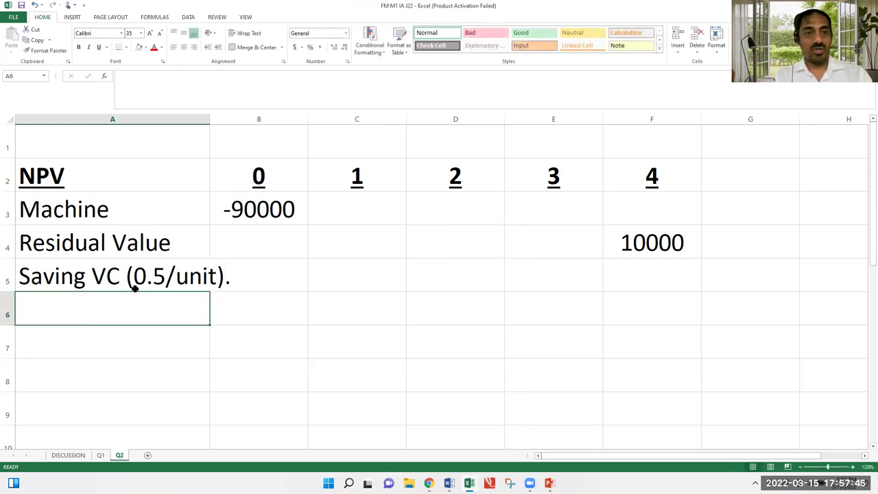
left_click_drag(209, 115, 271, 117)
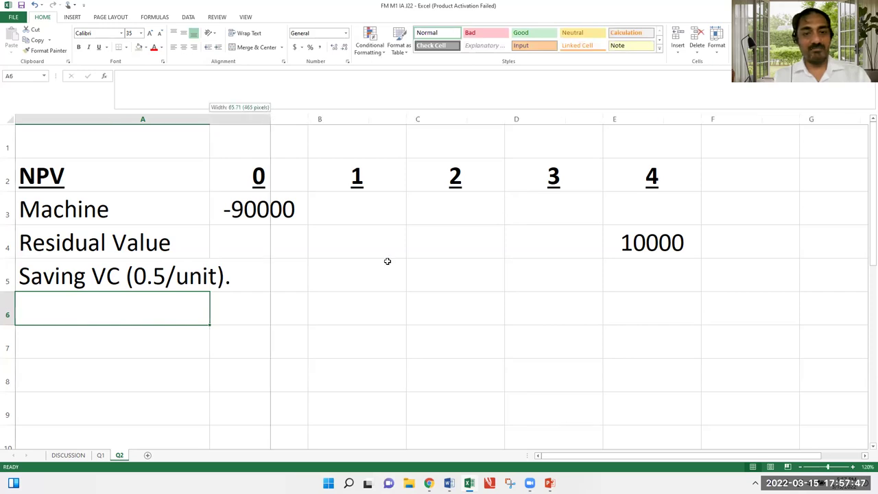
left_click(332, 283)
type("=")
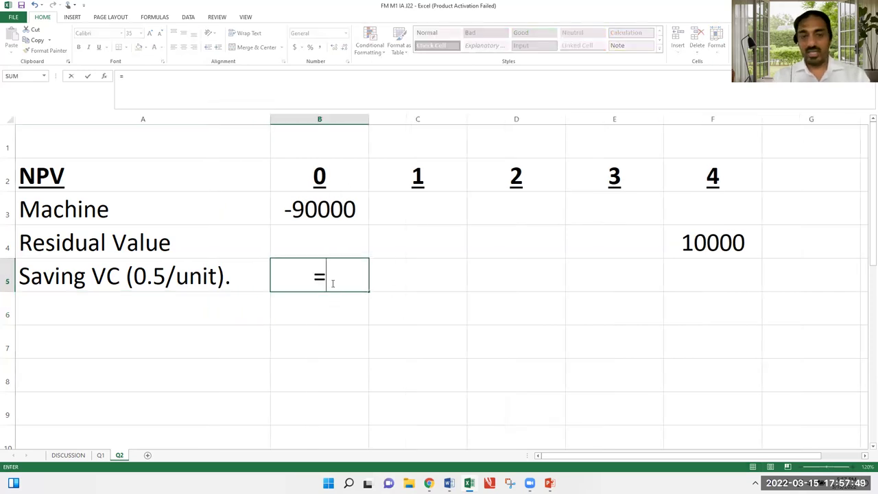
type("0.5")
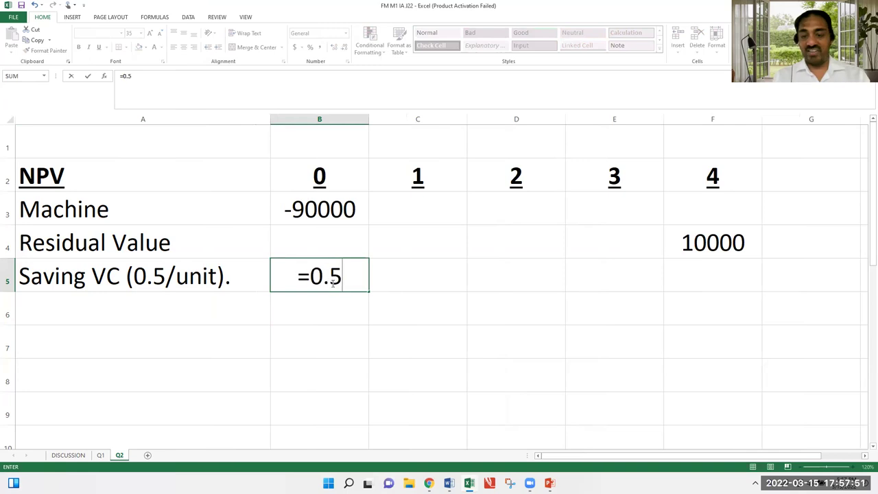
type("*7")
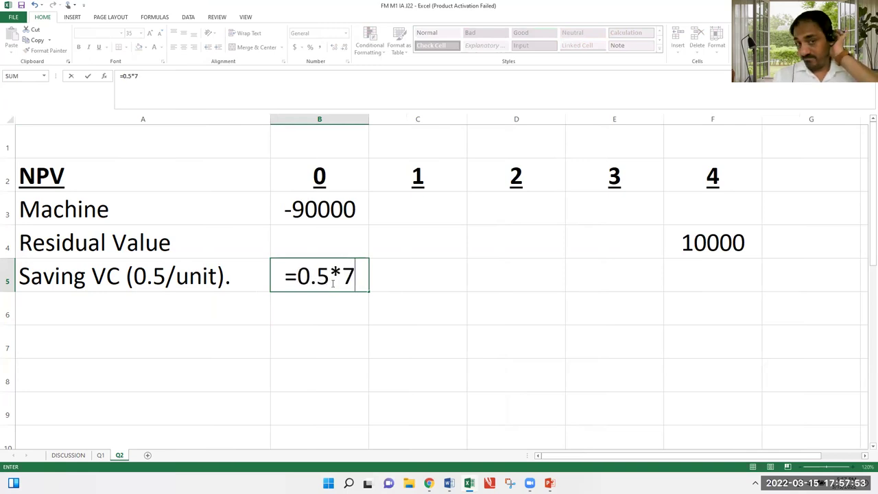
key("BackSpace")
key("BackSpace")
key("BackSpace")
key("BackSpace")
key("BackSpace")
key("BackSpace")
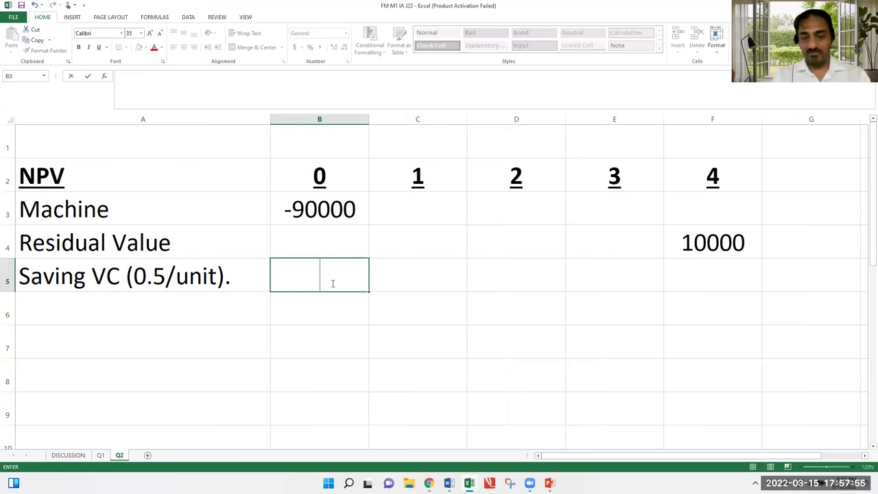
key("Return")
- Calculate the year 1 variable cost saving in C5 with the formula =0.5*75000
key("Up")
key("Right")
type("=")
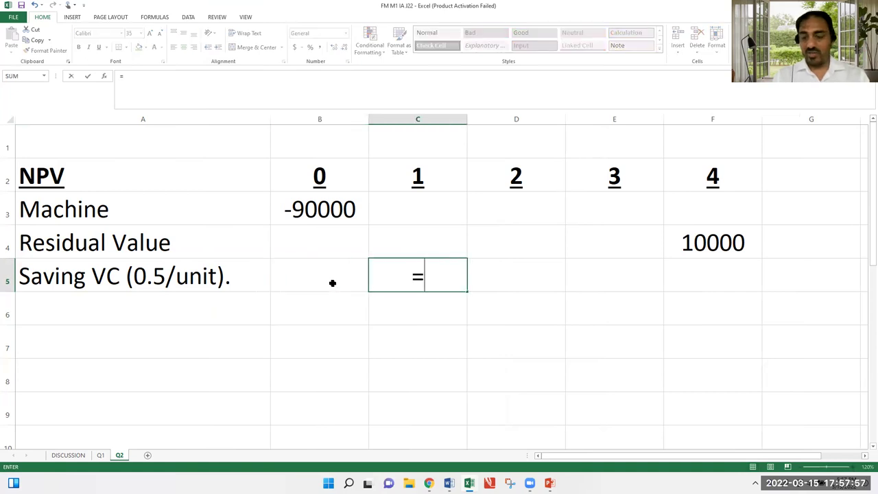
type("0.5*75000")
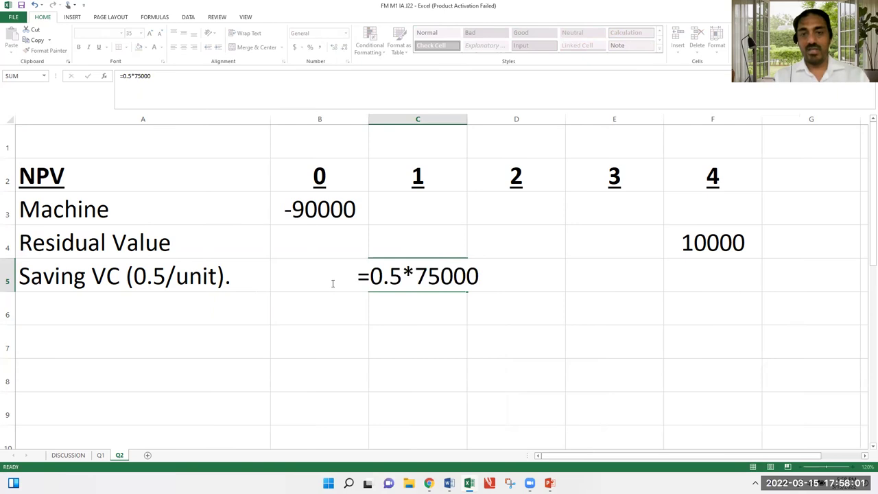
key("Return")
- Copy the year 1 variable cost saving from C5 across to years 2 to 4 in D5:F5
key("Up")
key("ctrl+c")
key("Right")
key("shift+Right")
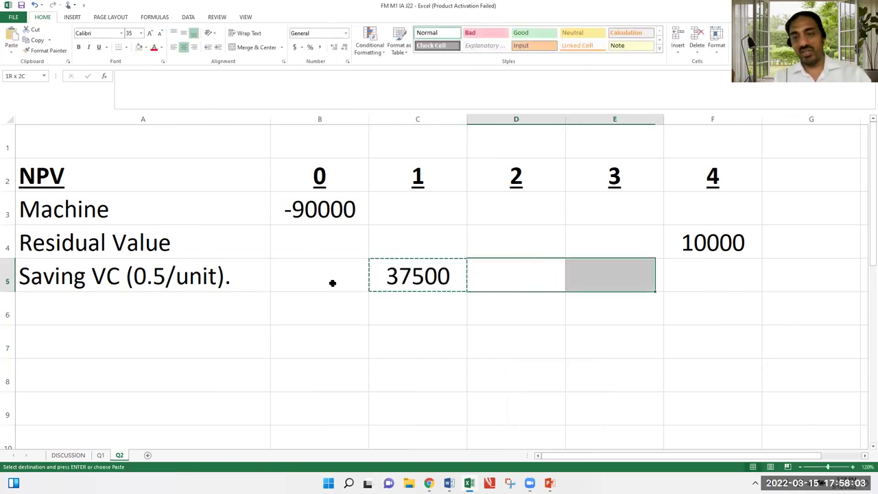
key("shift+Right")
key("ctrl+v")
key("Down")
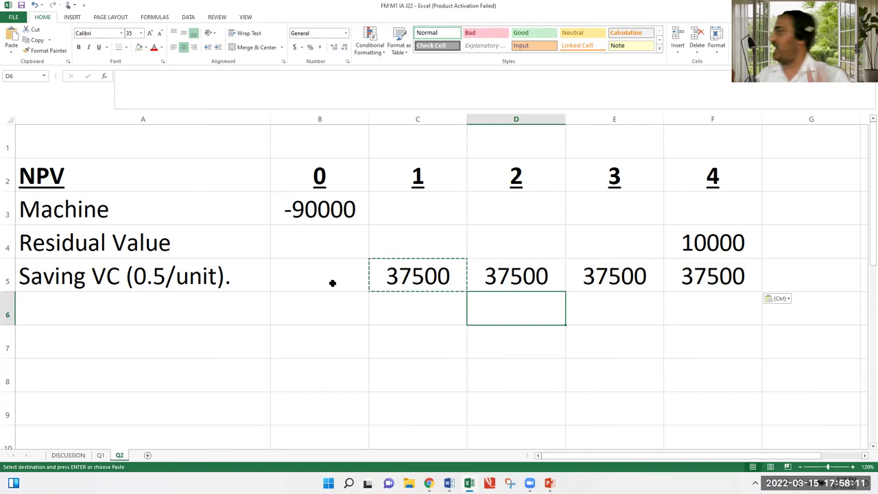
- Enter the row label Fixed Cost in A6, below the variable cost saving row
key("Down")
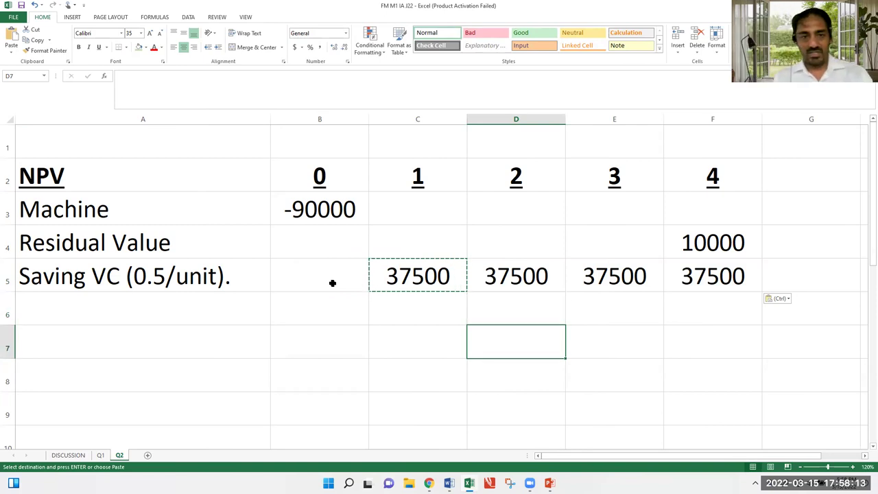
key("Left")
key("Left")
key("Left")
key("Up")
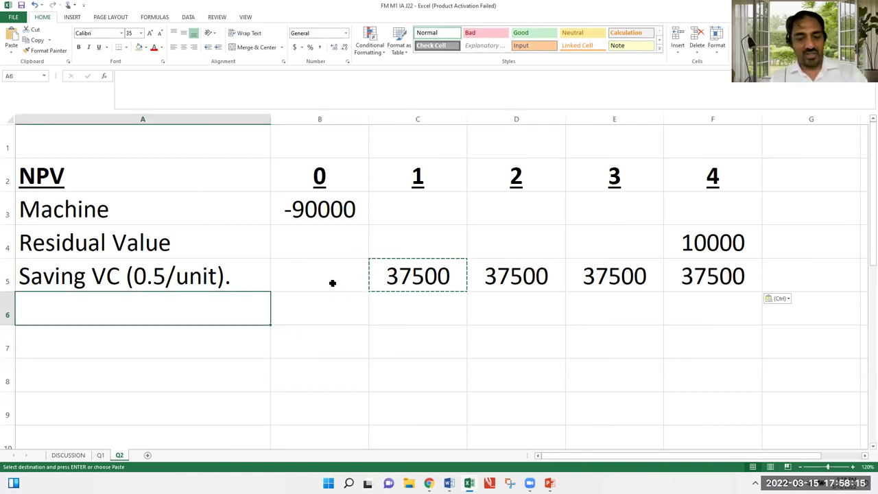
type("Fixed C")
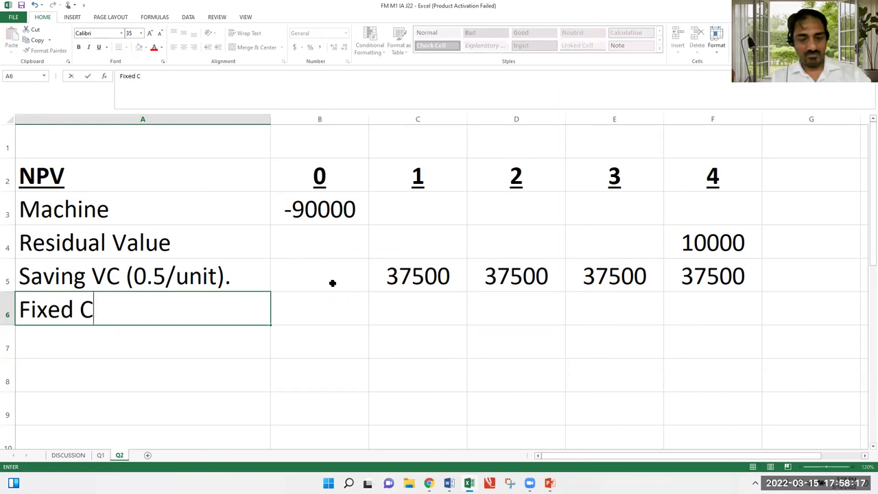
type("ost")
key("Tab")
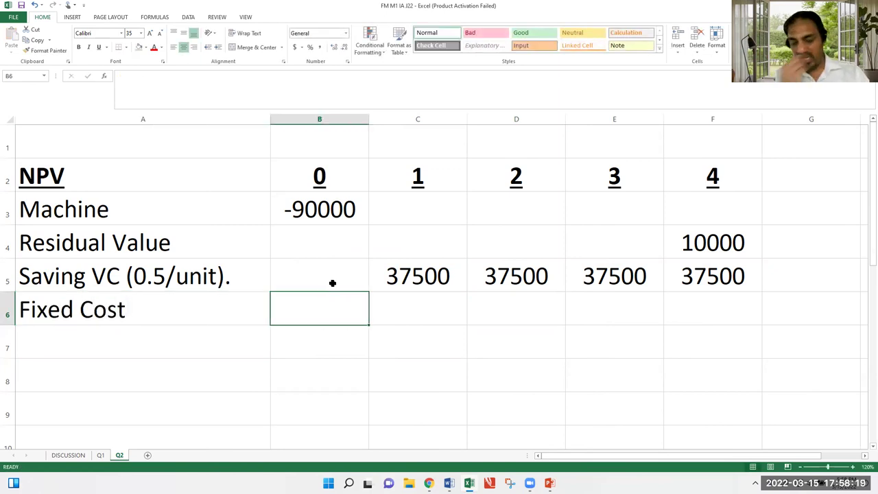
- Enter the year 1 fixed cost of -7500 in C6
key("Right")
type("75")
key("BackSpace")
key("BackSpace")
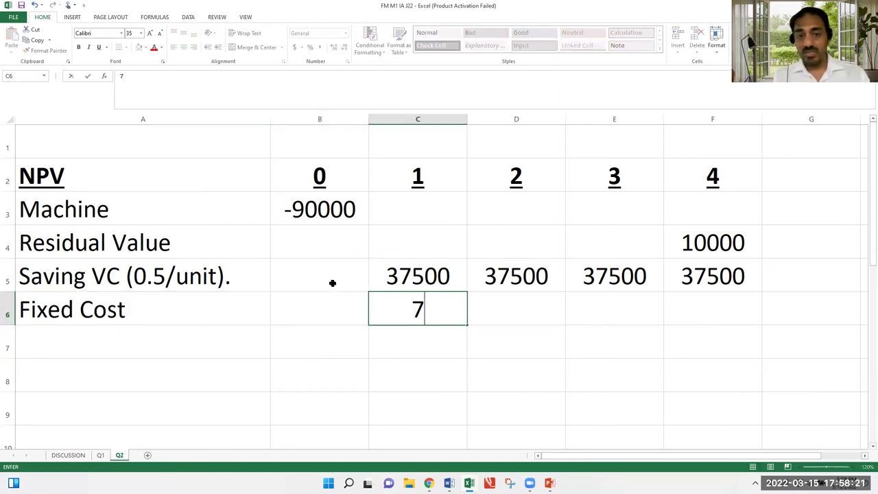
type("-7500")
key("Return")
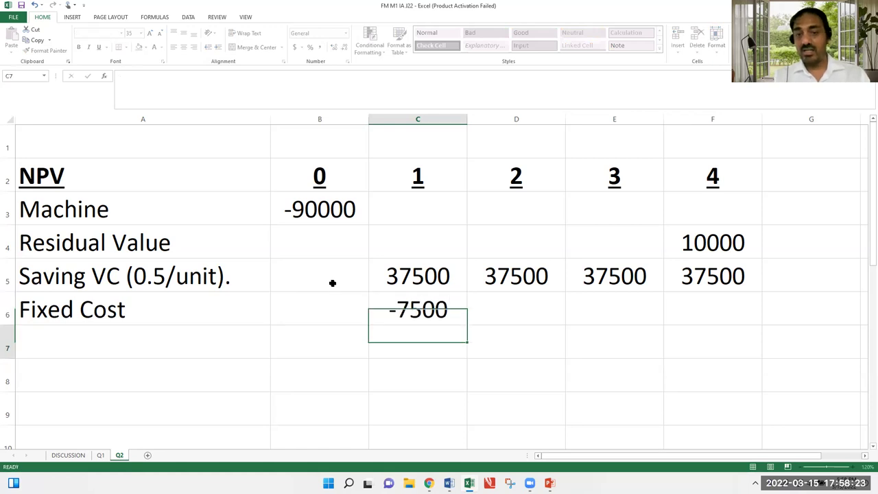
- Copy the year 1 fixed cost from C6 across to years 2 to 4 in D6:F6
key("Up")
key("ctrl+c")
key("Right")
key("shift+Right")
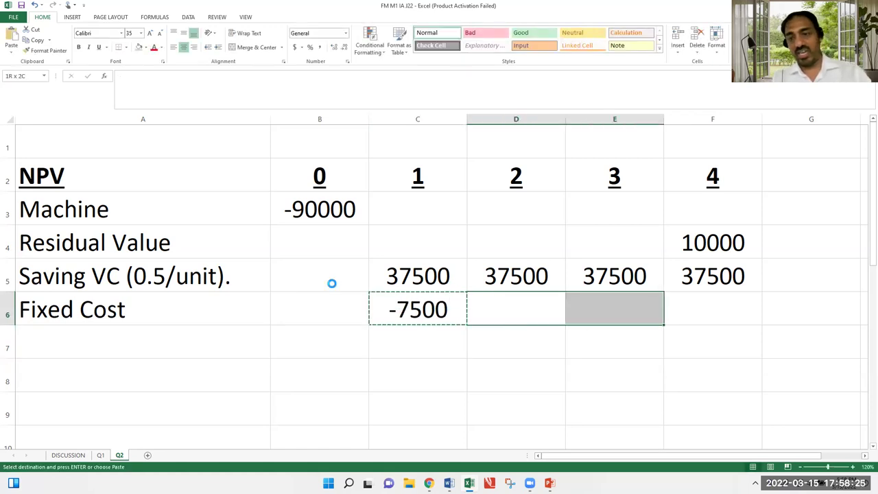
key("shift+Right")
key("ctrl+v")
key("Down")
key("Escape")
- Enter the row label Net Cash Flow in A7, below Fixed Cost
key("Left")
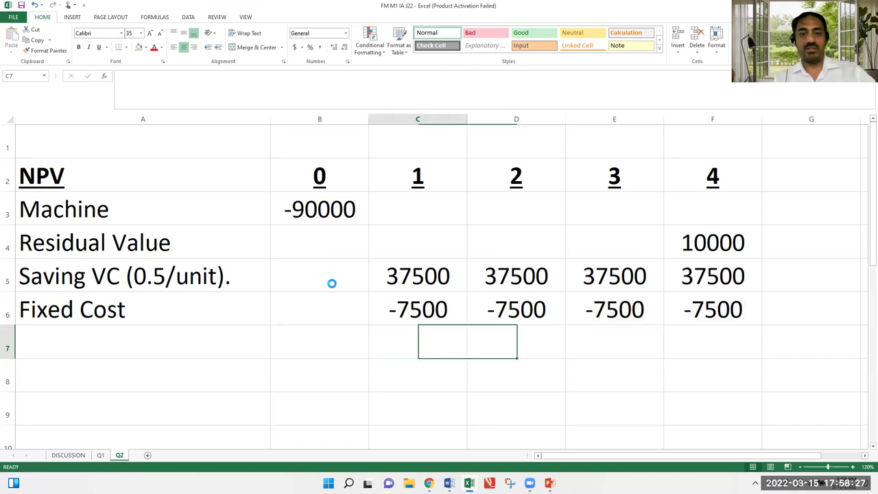
key("Left")
key("Down")
key("Down")
key("Down")
key("Left")
key("Up")
key("Up")
key("Up")
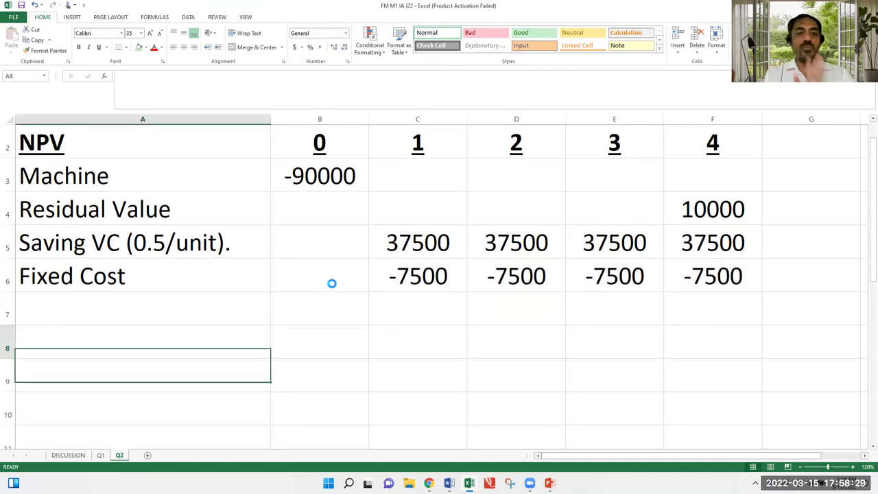
type("Ne")
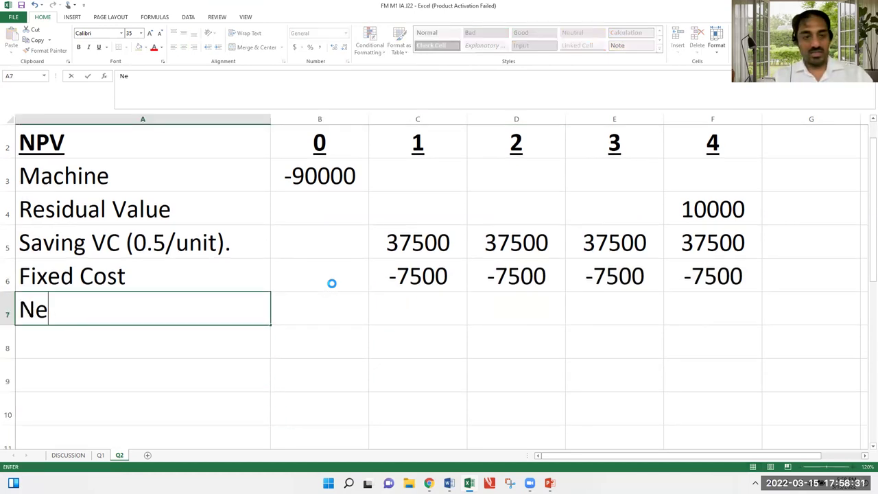
type("t Casf")
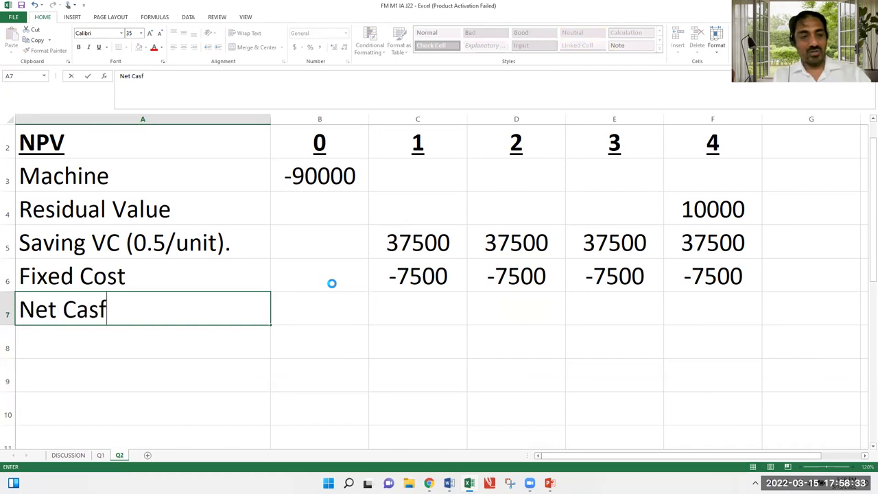
key("BackSpace")
key("BackSpace")
type("f")
key("BackSpace")
type("h ")
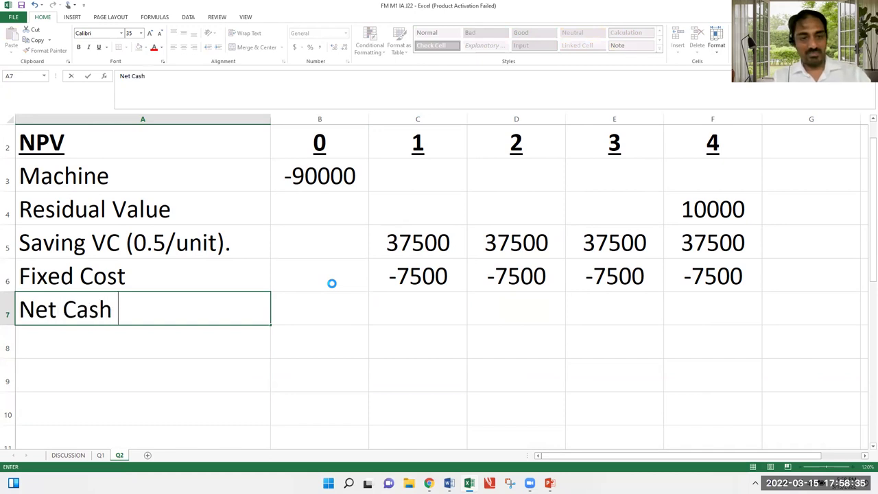
type("Flow")
key("Return")
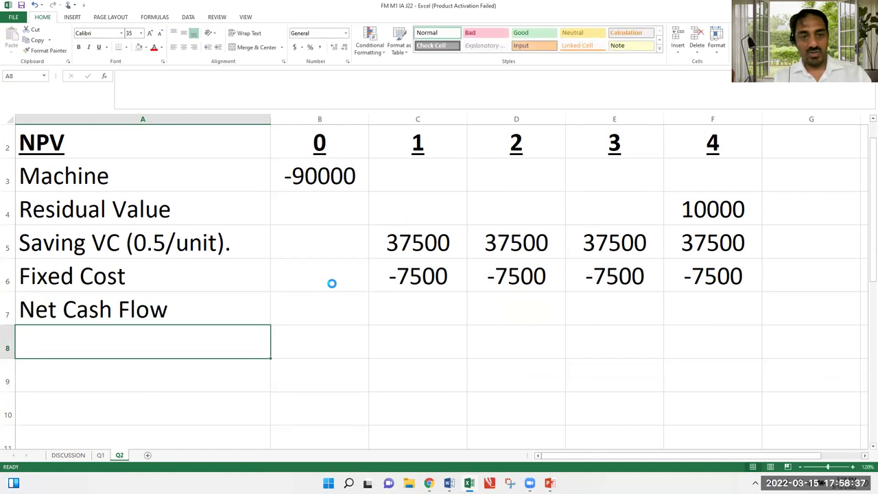
- Calculate the year 0 net cash flow in B7 with =SUM(B3:B6)
key("Up")
key("Right")
type("=su")
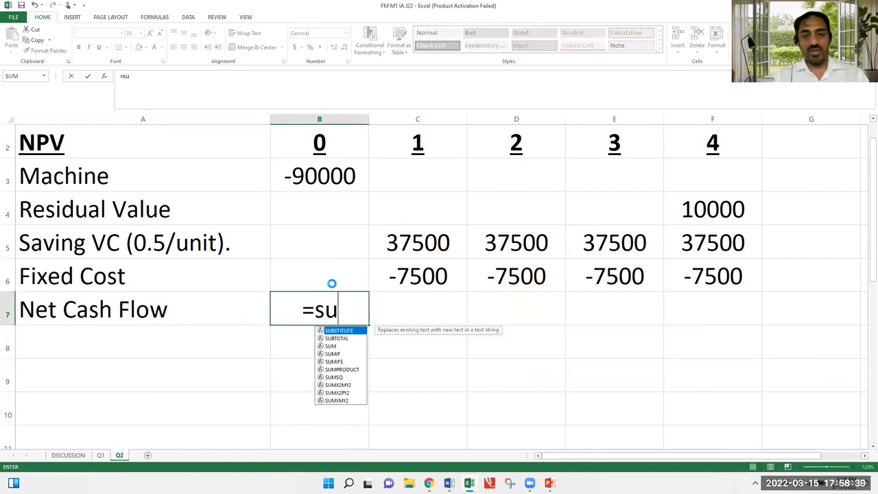
type("m(")
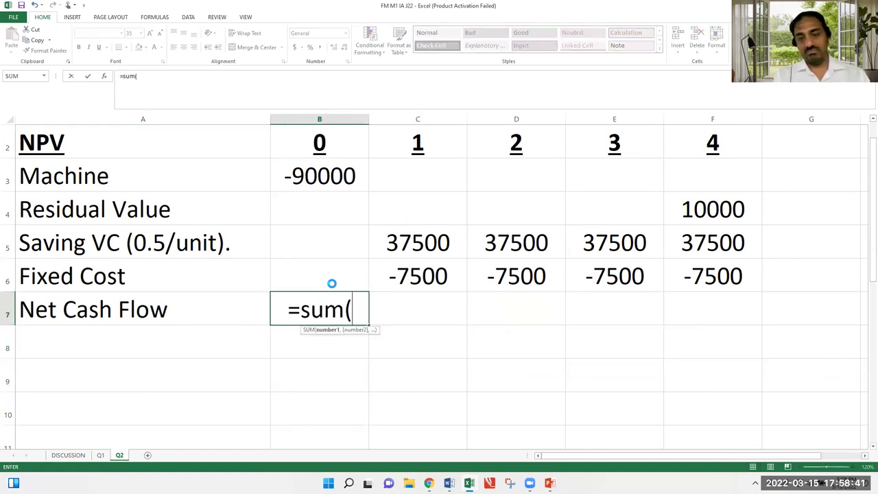
key("Up")
key("shift+Up")
key("shift+Up")
key("shift+Up")
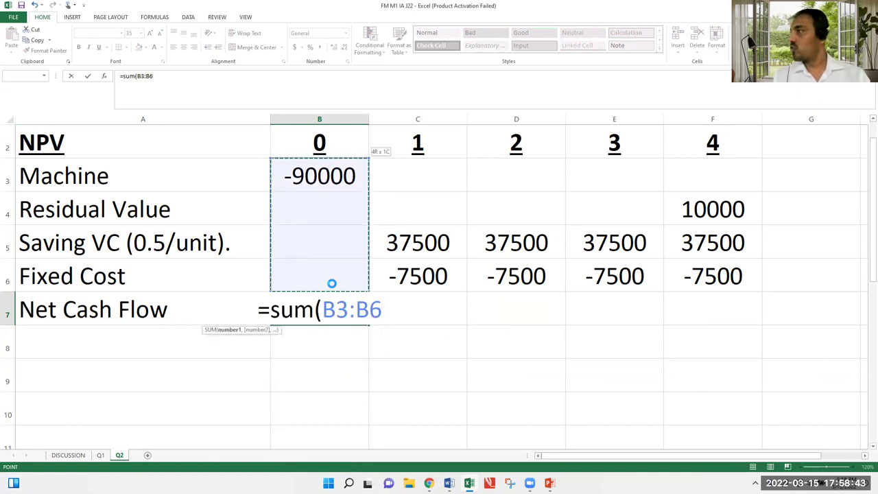
key("Return")
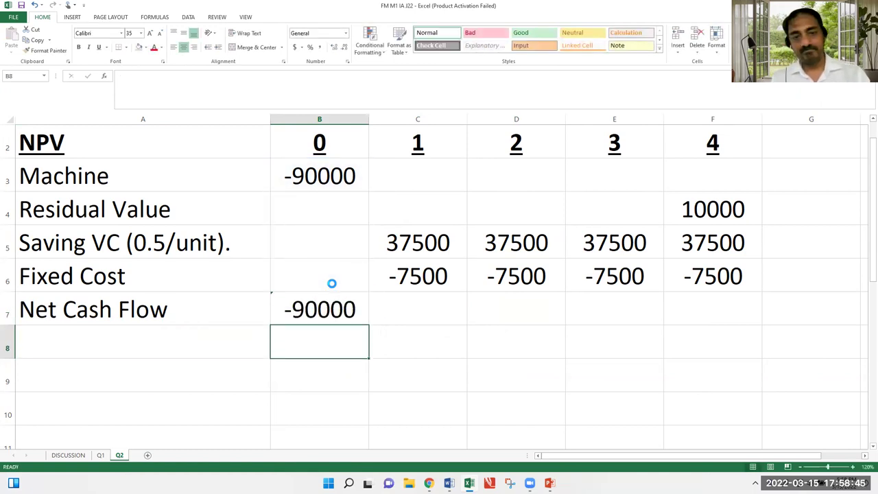
- Copy the net cash flow formula from B7 across to years 1 to 4 in C7:F7
key("Up")
key("ctrl+c")
key("Right")
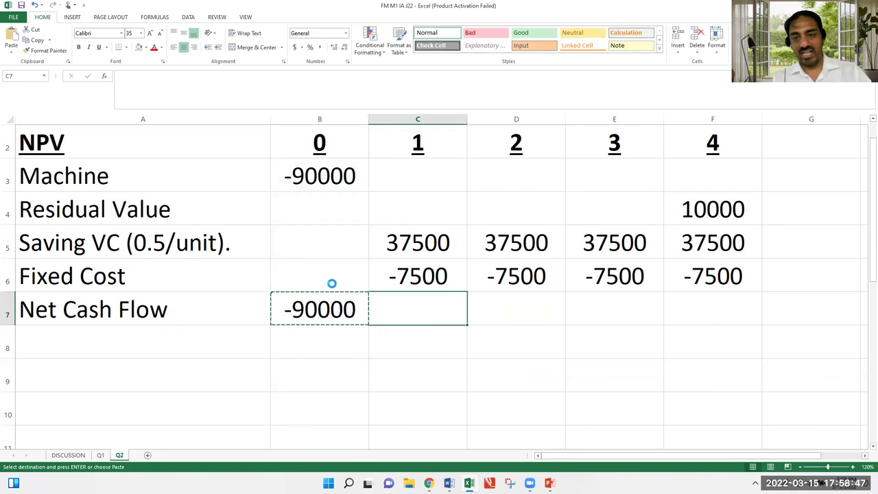
key("shift+Right")
key("shift+Right")
key("shift+Right")
key("ctrl+v")
key("Down")
key("Left")
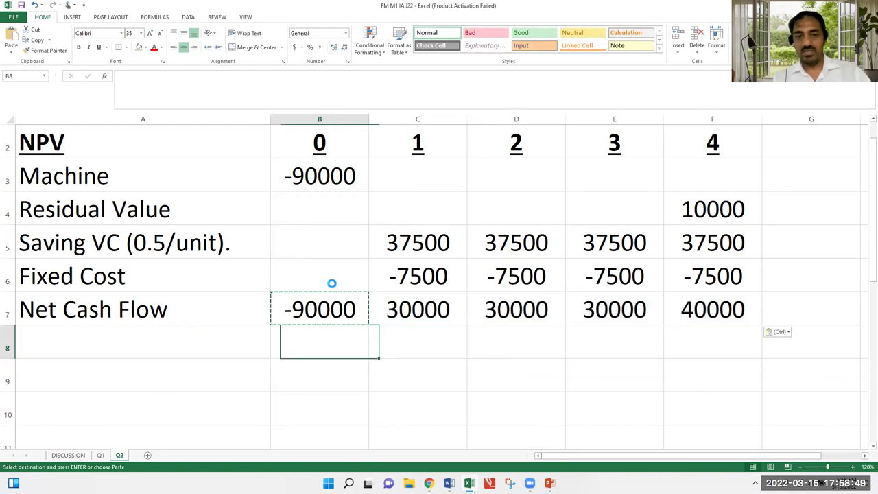
key("Escape")
- Re-enter the year 0 net cash flow formula =SUM(B3:B6) in B7
key("Up")
type("=sum(")
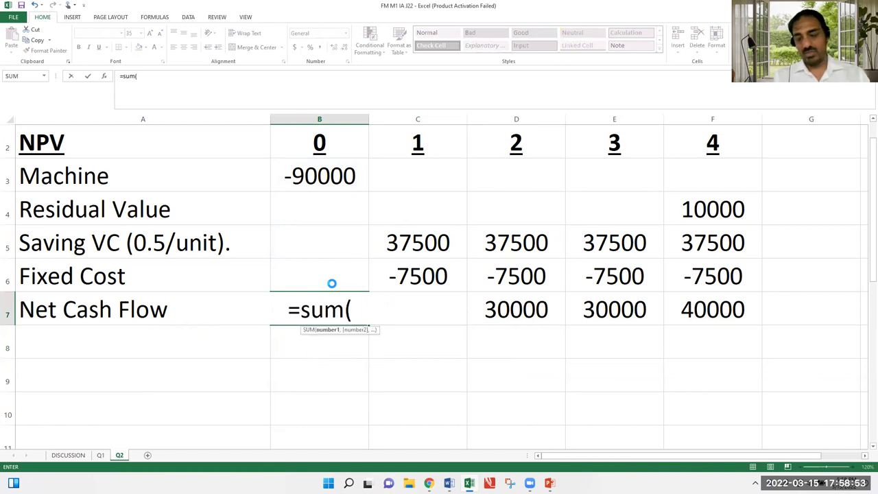
key("Up")
key("shift+Up")
key("shift+Up")
key("shift+Up")
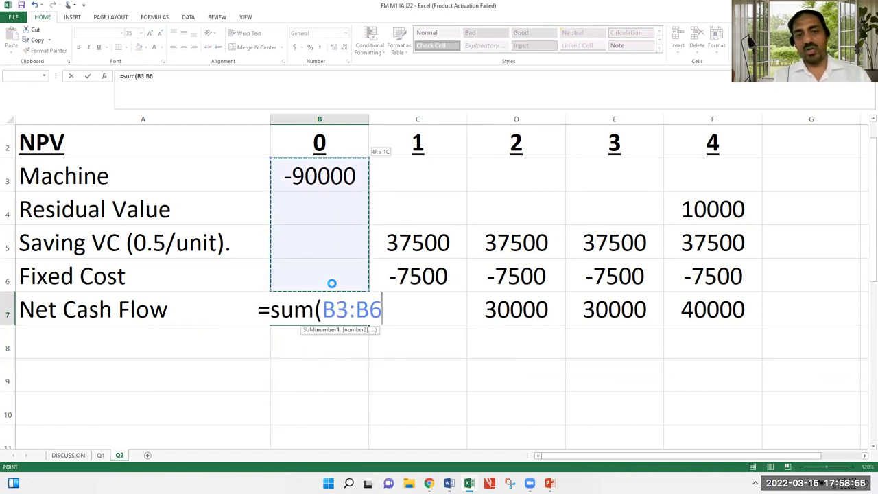
key("Return")
- Copy the re-entered B7 sum over the existing net cash flow cells C7:F7
key("Up")
key("ctrl+c")
key("Right")
key("shift+Right")
key("shift+Right")
key("shift+Right")
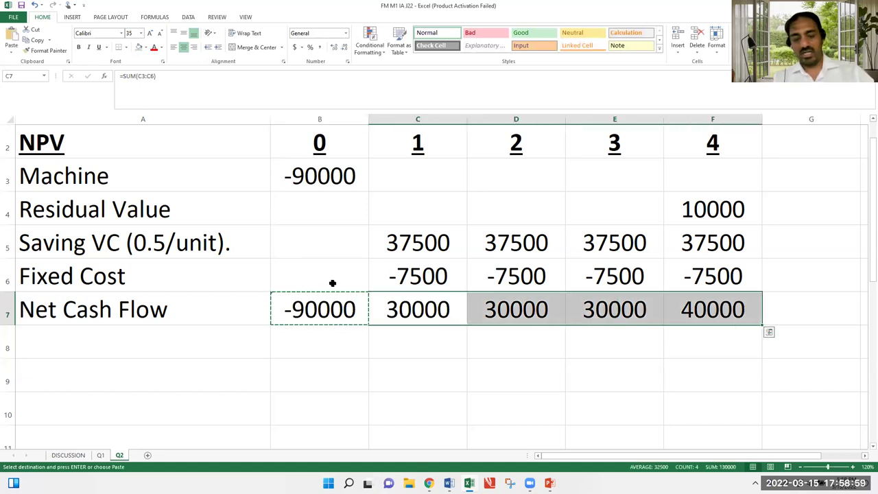
key("Down")
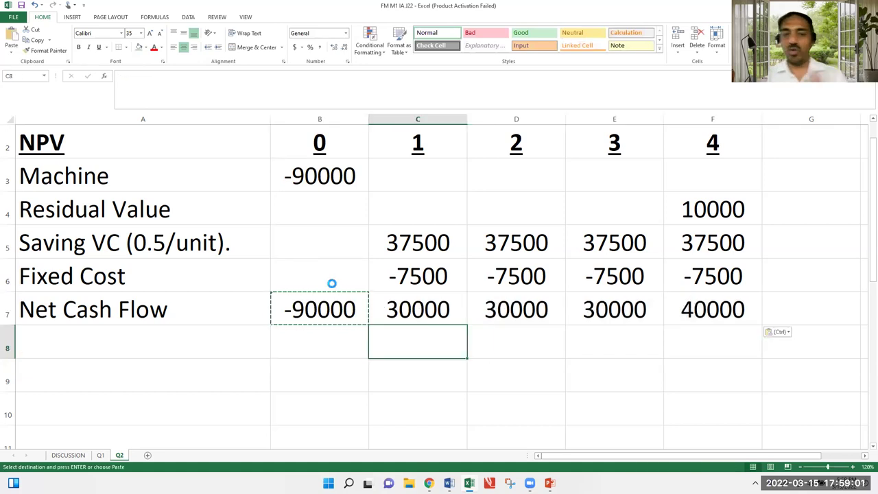
- Enter the row label DR 12% in A8, below Net Cash Flow
key("Left")
key("Left")
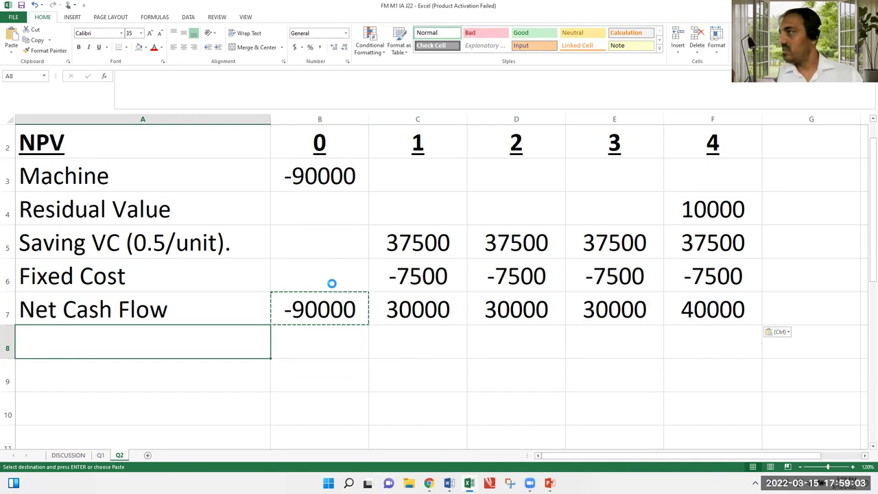
type("DR")
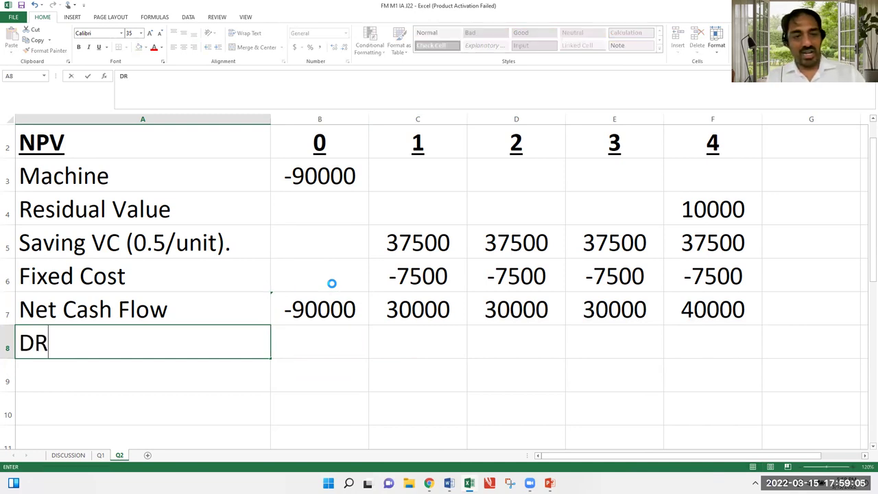
type(" 9")
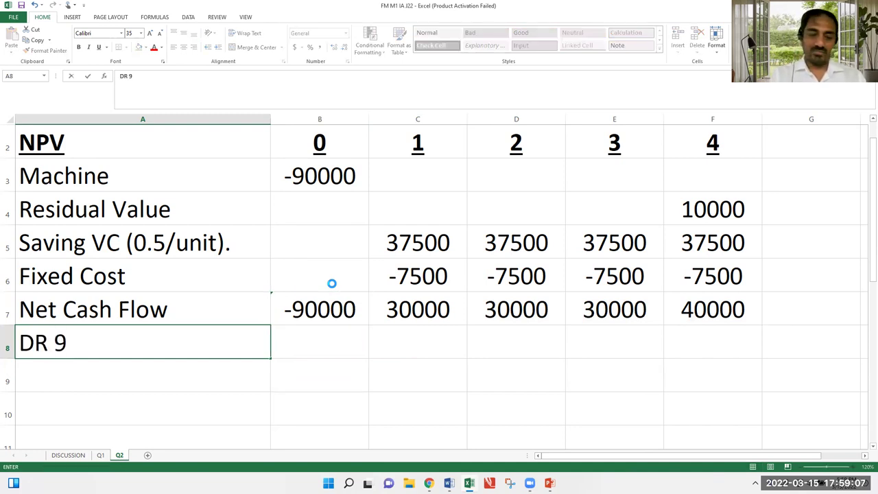
key("BackSpace")
type("12%")
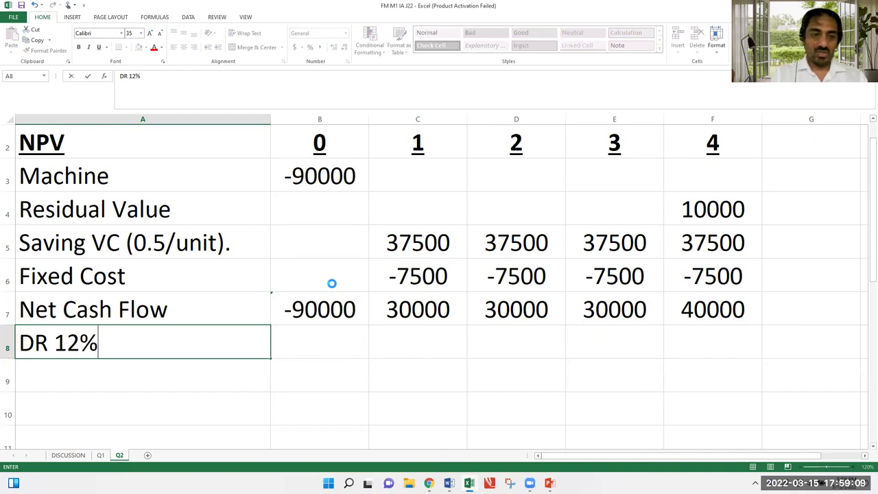
key("Return")
- Enter the year 0 discount factor of 1 in B8
key("Up")
key("Right")
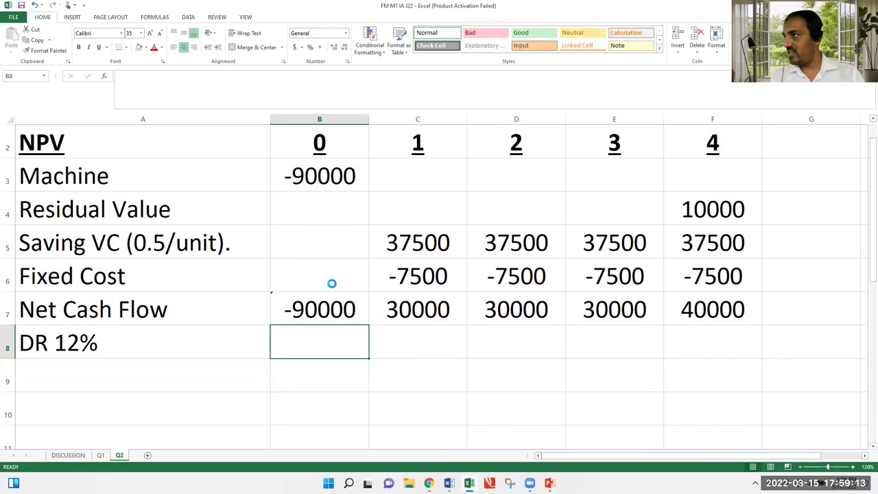
type("1")
key("Return")
- Calculate the year 1 discount factor in C8 with the formula =1.12^-C2
key("Up")
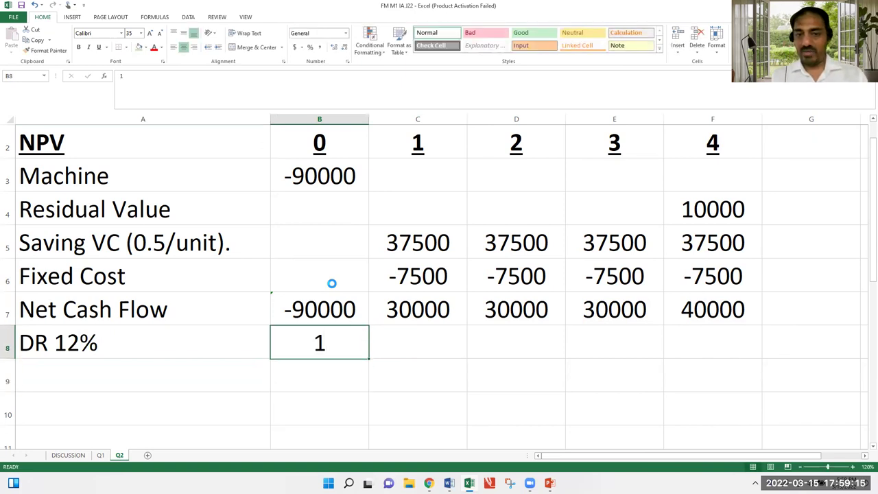
key("Right")
type("=1")
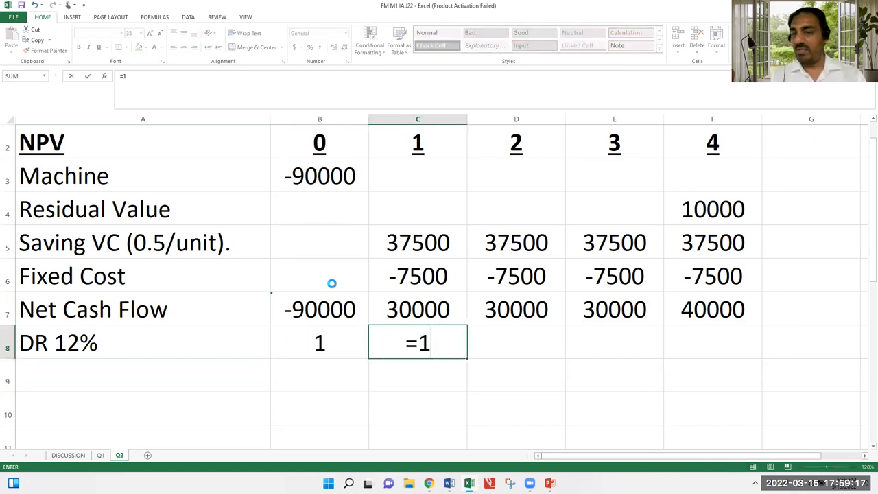
type(".12")
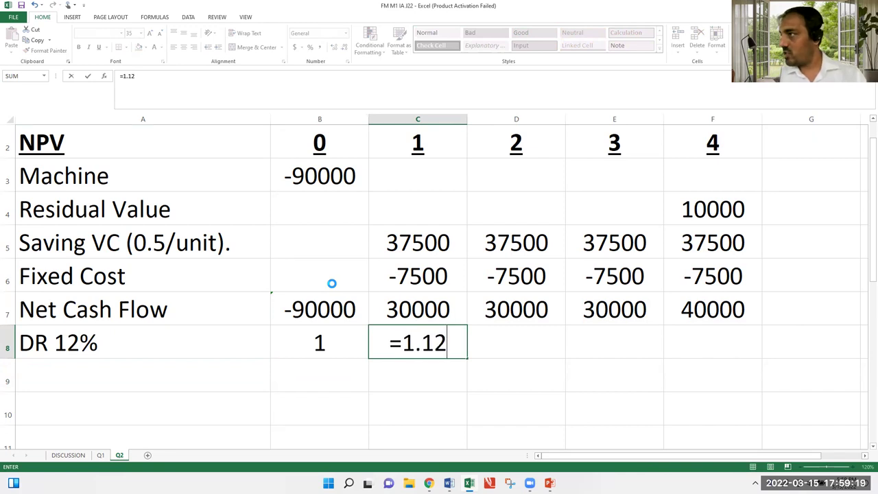
type("^")
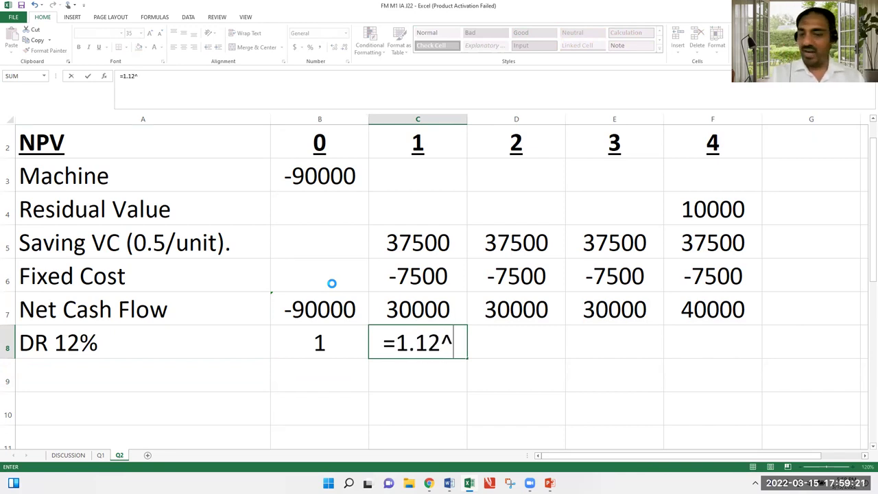
type("-")
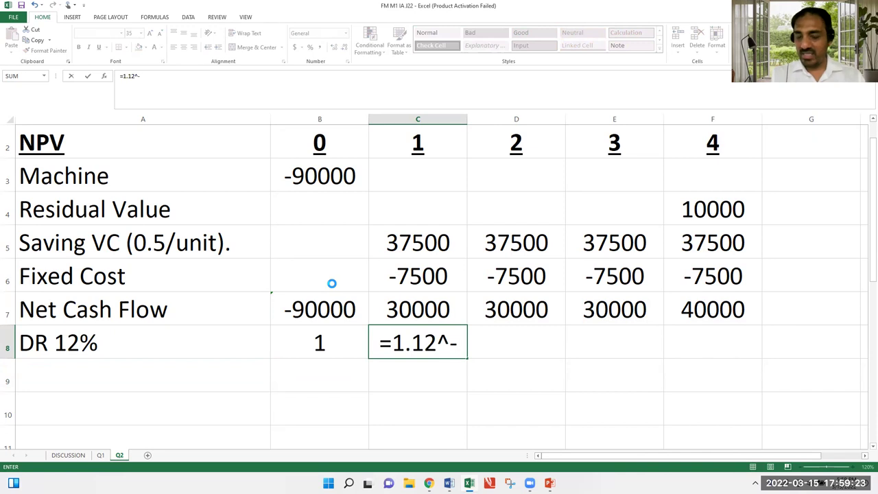
key("Up")
key("Up")
key("Up")
key("Up")
key("Up")
key("Up")
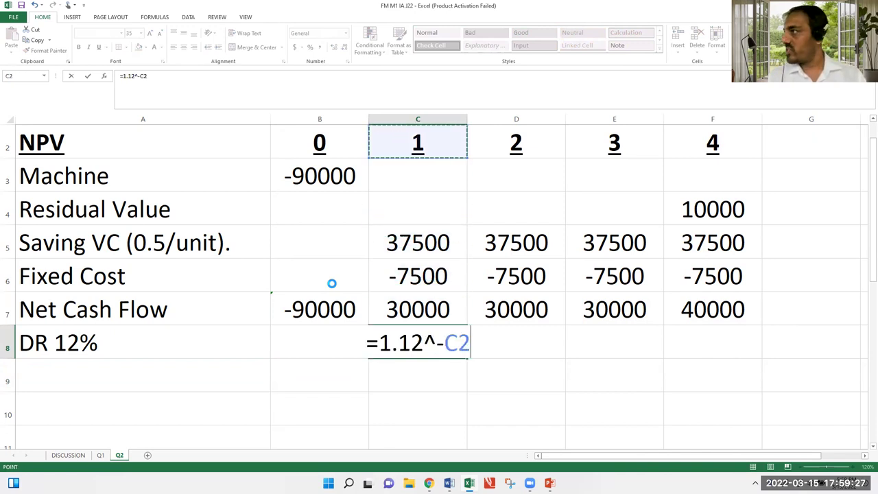
key("Return")
- Copy the discount factor formula from C8 across to years 2 to 4 in D8:F8
key("Up")
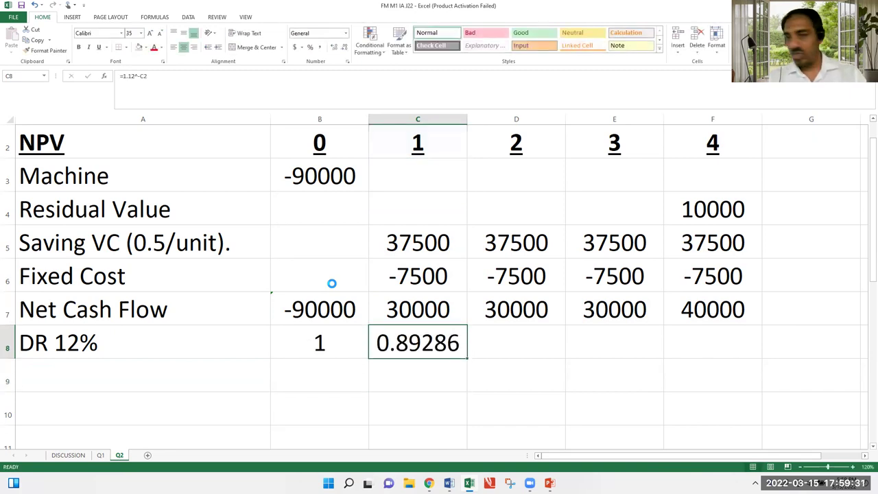
key("ctrl+c")
key("Right")
key("shift+Right")
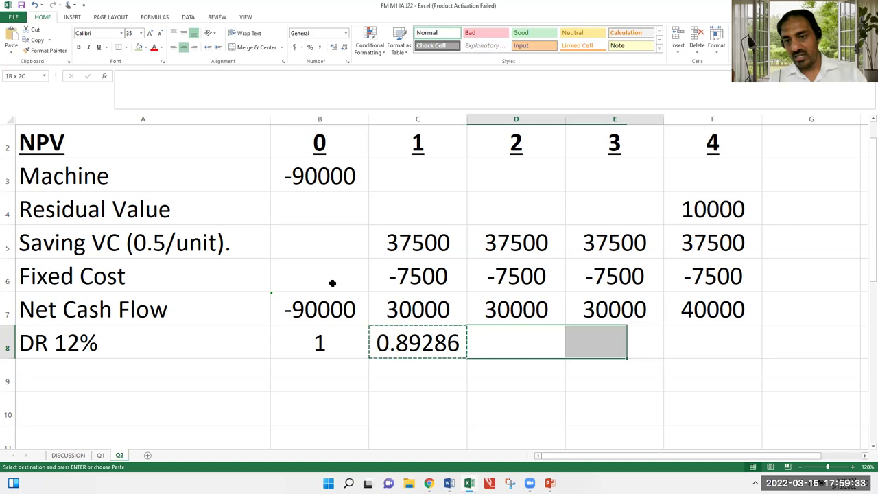
key("shift+Right")
key("ctrl+v")
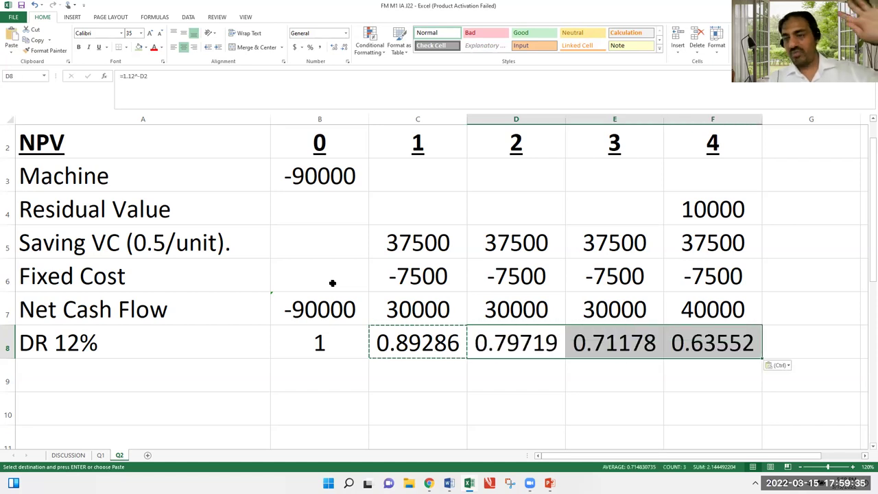
key("Down")
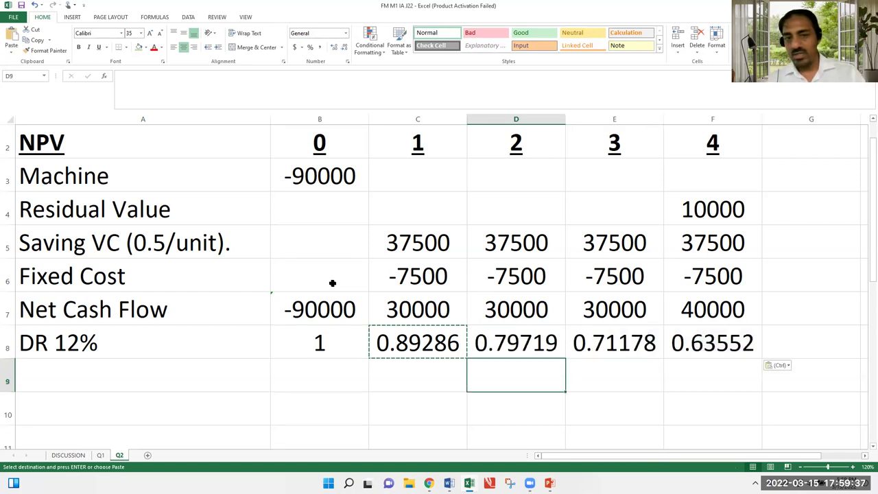
- Enter the row label Present Value in A9, below the discount factor row
key("Home")
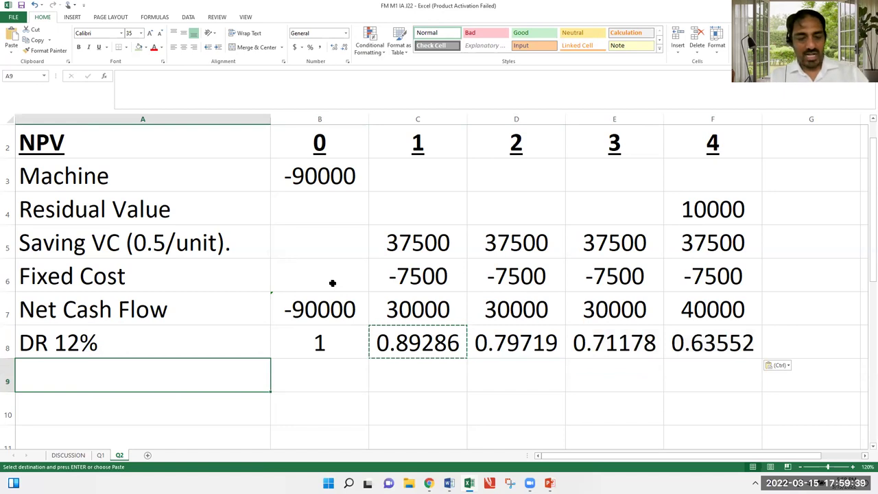
type("PRE")
key("BackSpace")
key("BackSpace")
type("resent")
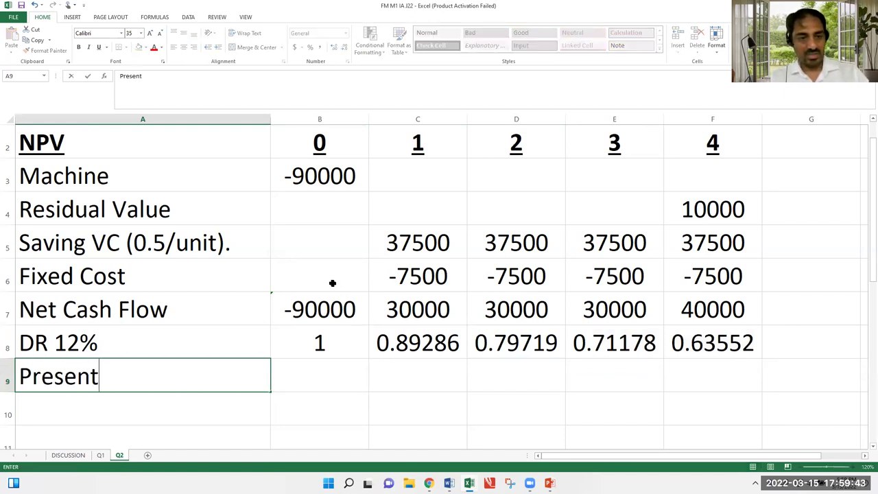
type(" Valur=e")
key("BackSpace")
key("BackSpace")
key("BackSpace")
type("e")
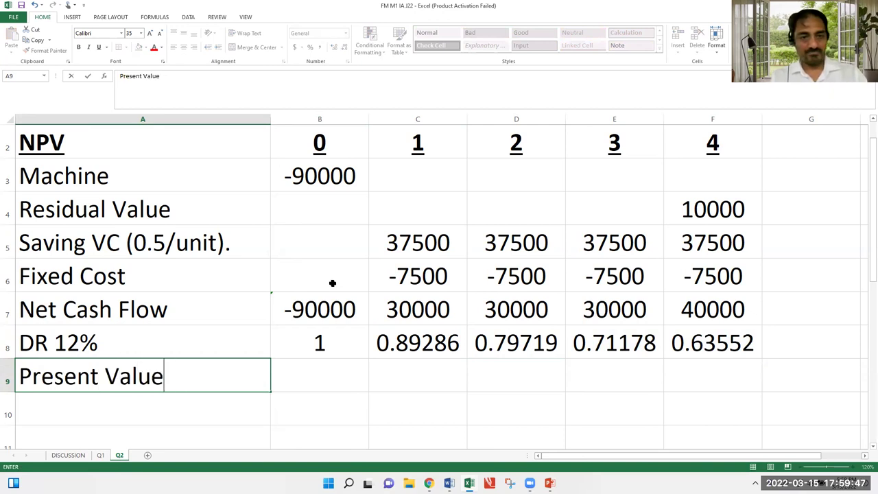
key("Tab")
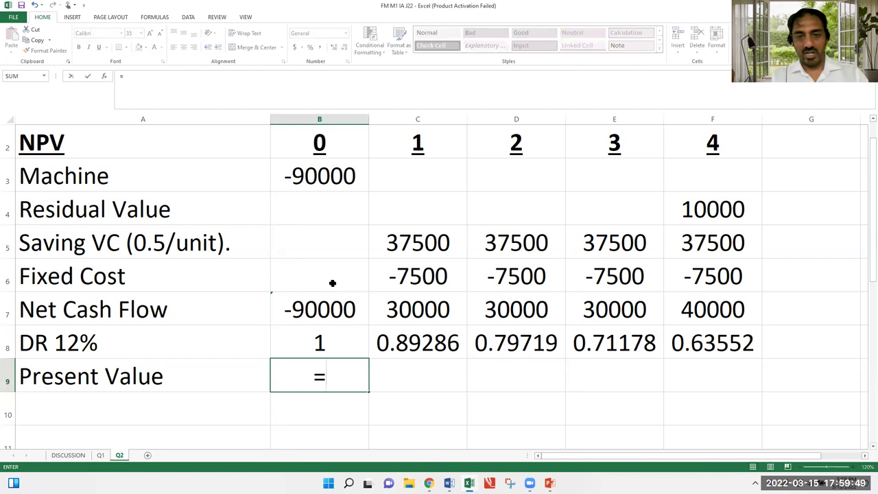
- Calculate the year 0 present value in B9 as net cash flow times discount factor, =B7*B8
key("Up")
key("Up")
type("*")
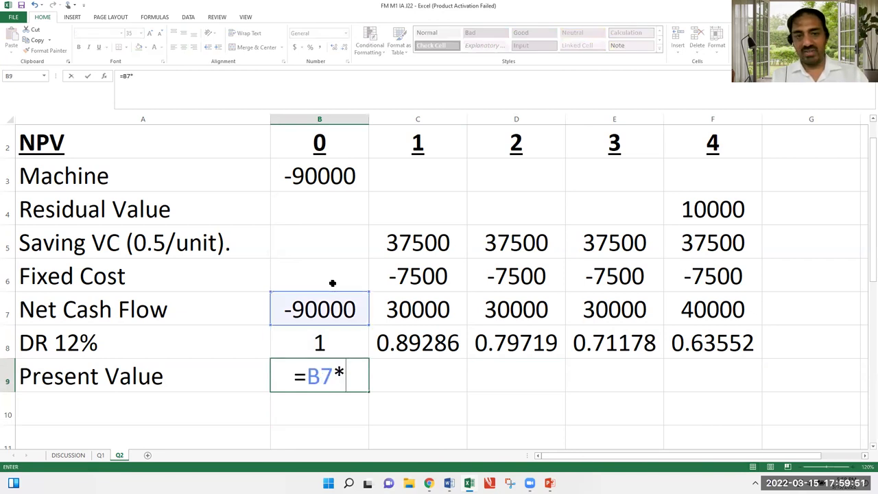
key("Up")
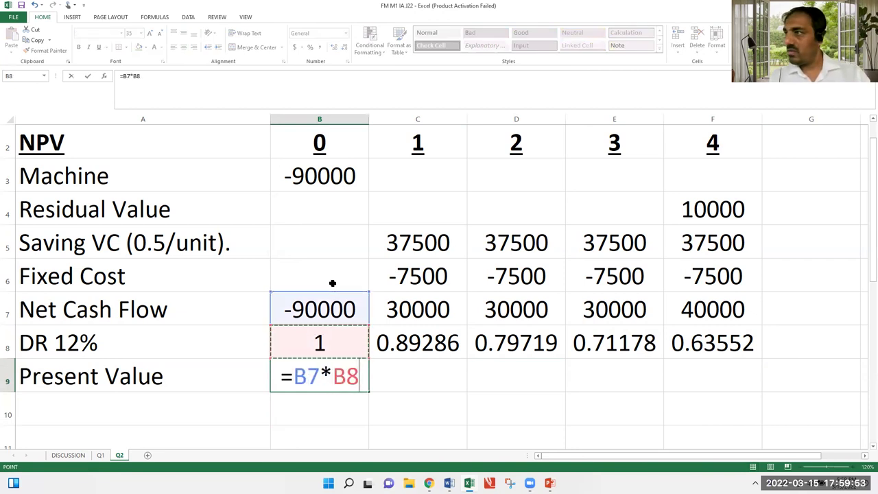
key("Return")
key("Up")
type("=")
key("Up")
key("Up")
type("*")
key("Up")
key("Return")
- Copy the present value formula from B9 across to years 1 to 4 in C9:F9
key("Up")
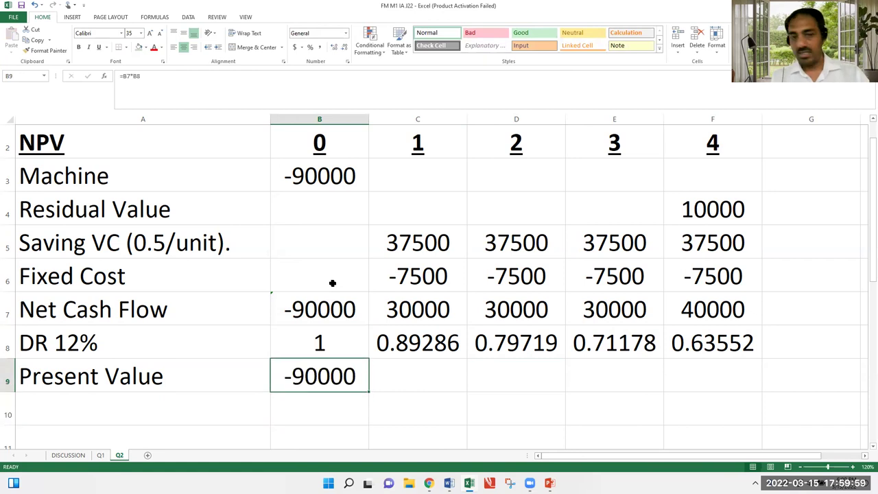
key("ctrl+c")
key("Right")
key("shift+Right")
key("shift+Right")
key("shift+Right")
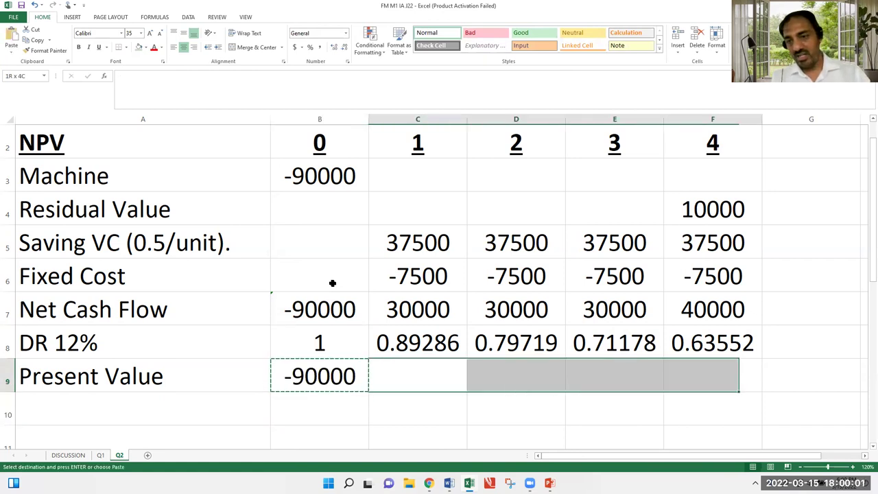
key("ctrl+v")
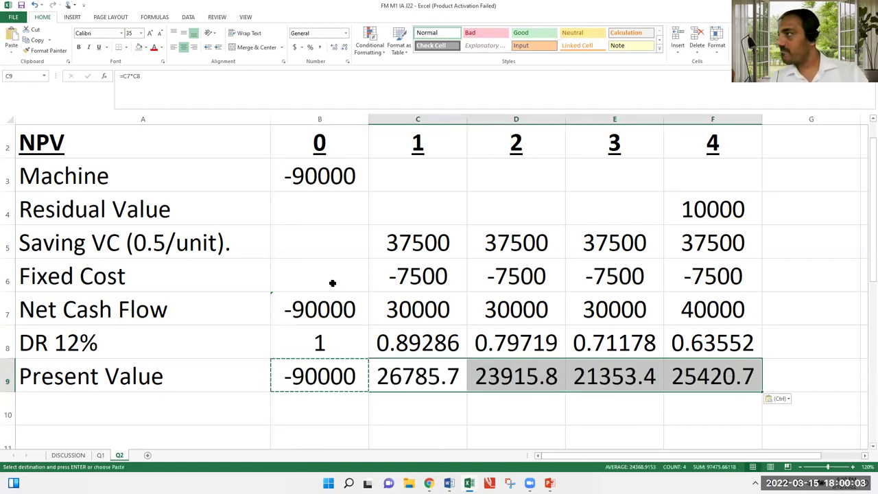
key("Down")
key("Left")
key("Left")
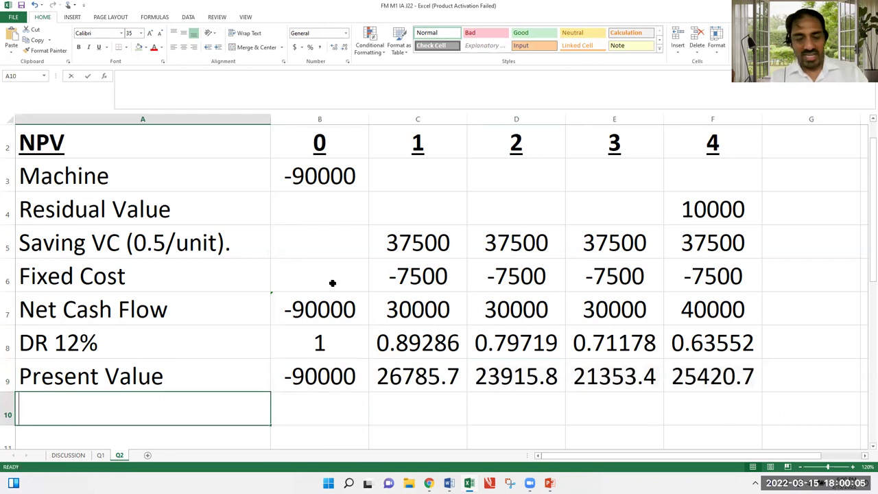
- Enter the row label NPV in A10, below the Present Value row
type("npv")
key("BackSpace")
key("BackSpace")
key("BackSpace")
type("NPV")
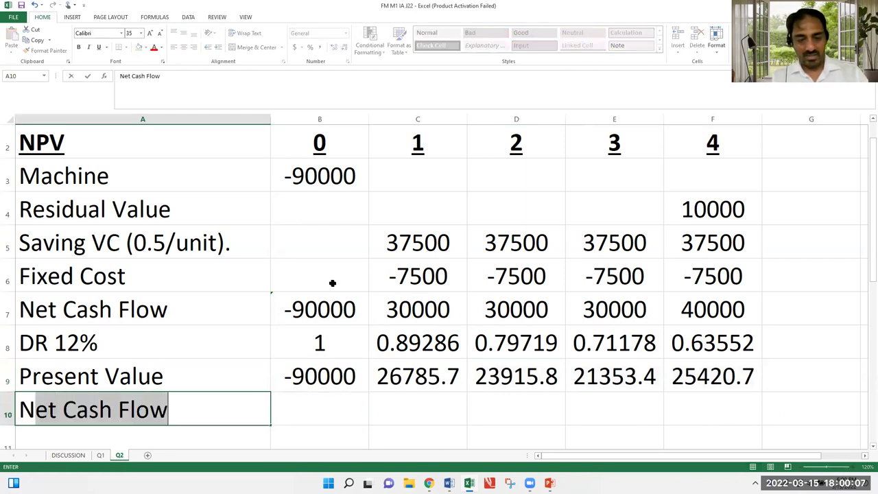
key("Return")
key("Up")
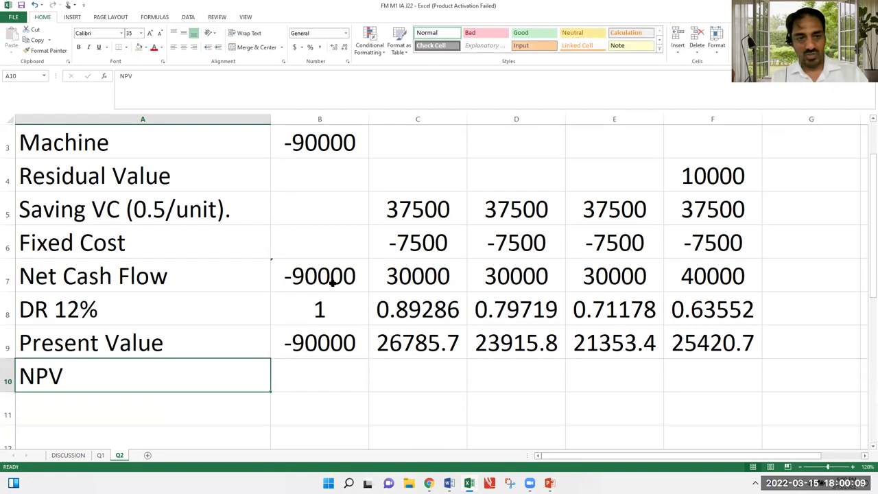
- Calculate the net present value in B10 by summing the present values of years 0 to 4, =SUM(B9:F9)
key("Right")
type("=SUM(")
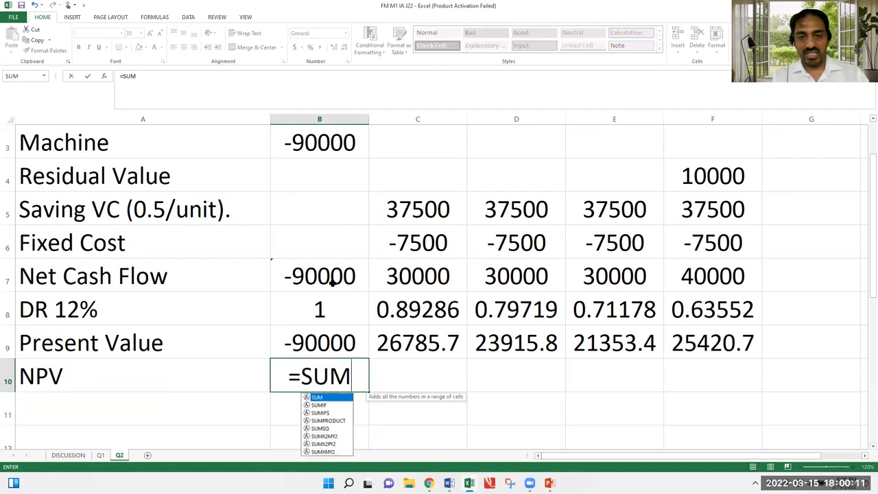
key("Up")
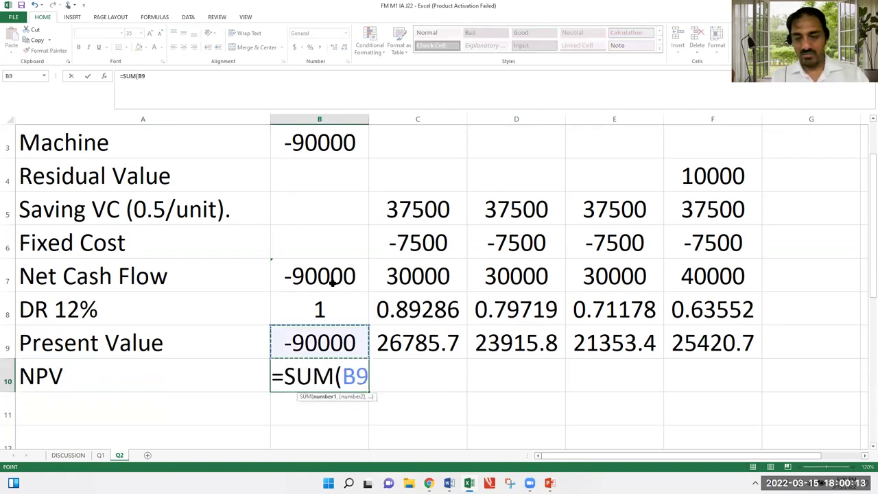
key("shift+Right")
key("shift+Right")
key("shift+Right")
key("shift+Right")
key("ctrl+Return")
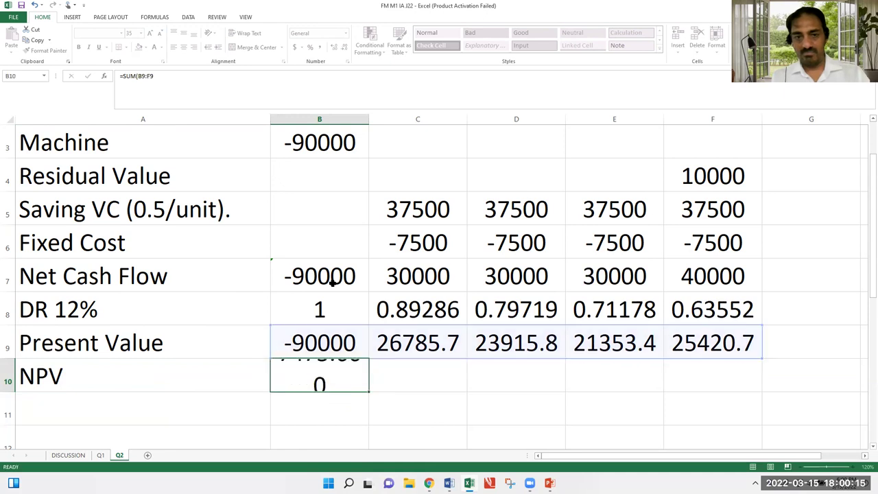
- Make the NPV label and its result in A10:B10 bold
key("Left")
key("shift+Right")
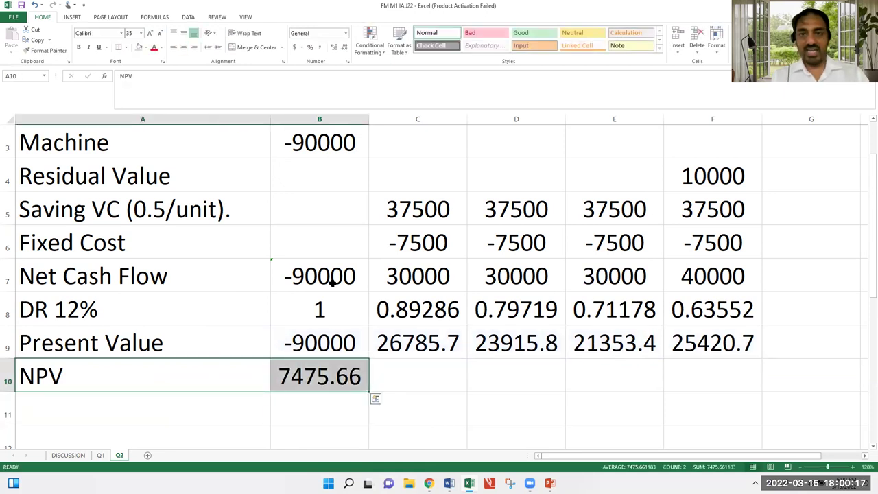
key("ctrl+b")
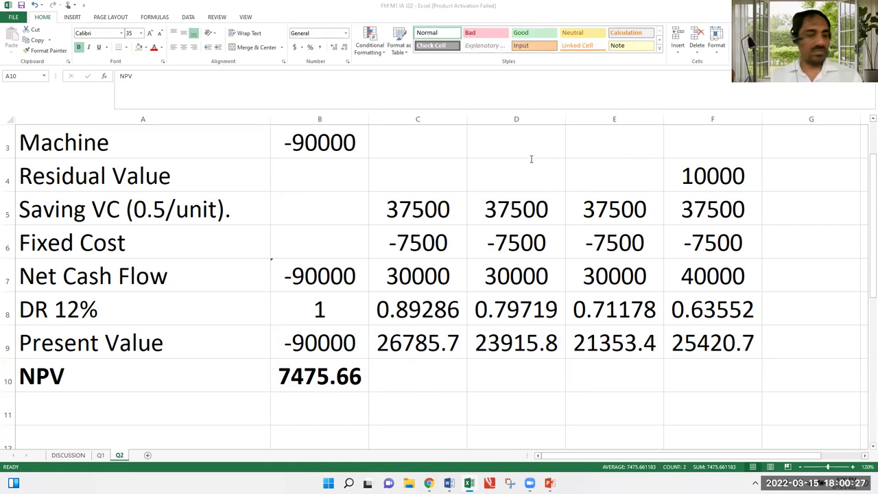
left_click(464, 410)
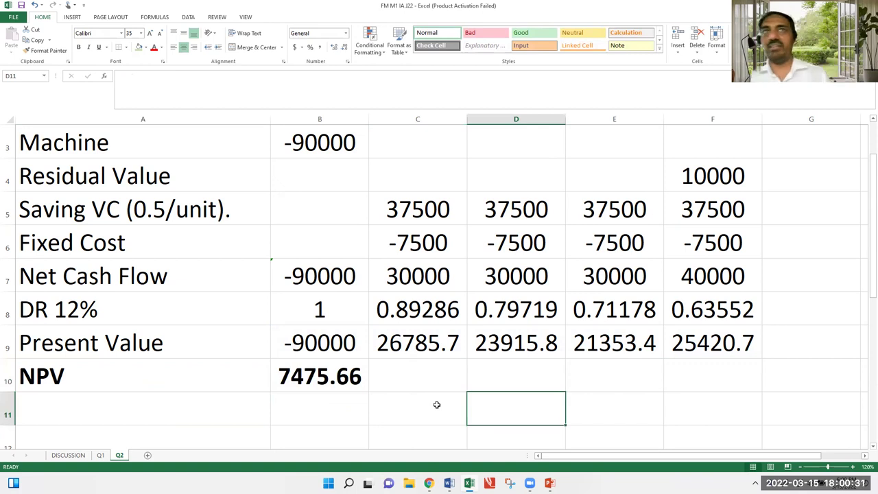
- Review the NPV table from the bottom rows up to the year headings in row 2
key("Up")
key("Up")
key("Up")
key("Up")
key("Up")
key("Up")
key("Up")
key("Up")
key("Up")
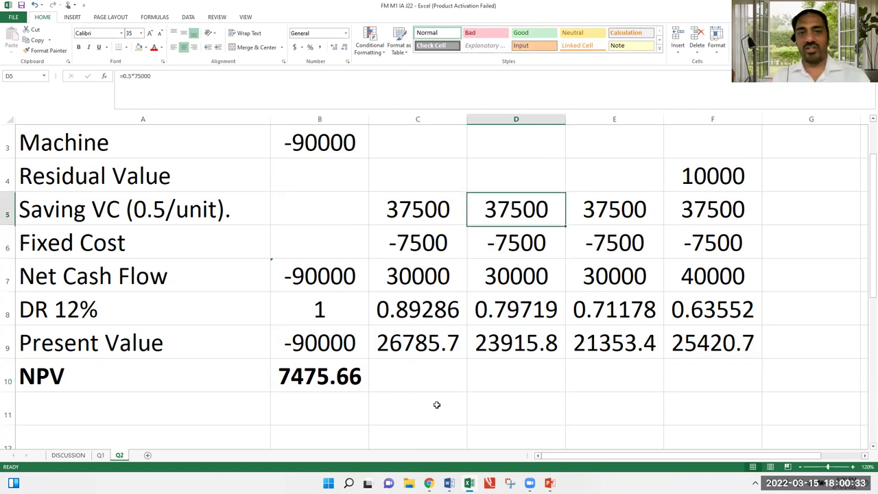
key("Left")
key("Left")
key("Left")
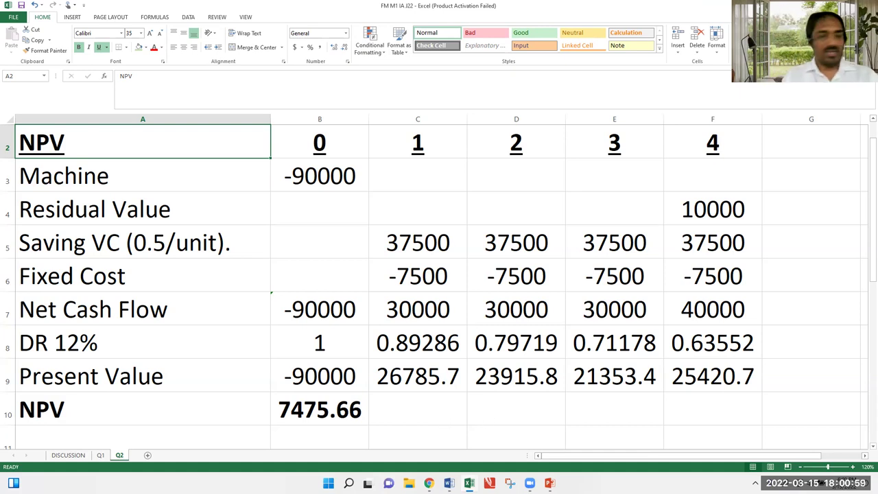
- Switch to the Investment Appraisal HQ document in Word and extend the yellow highlight in Q.2 over "units per annum."
left_click(449, 482)
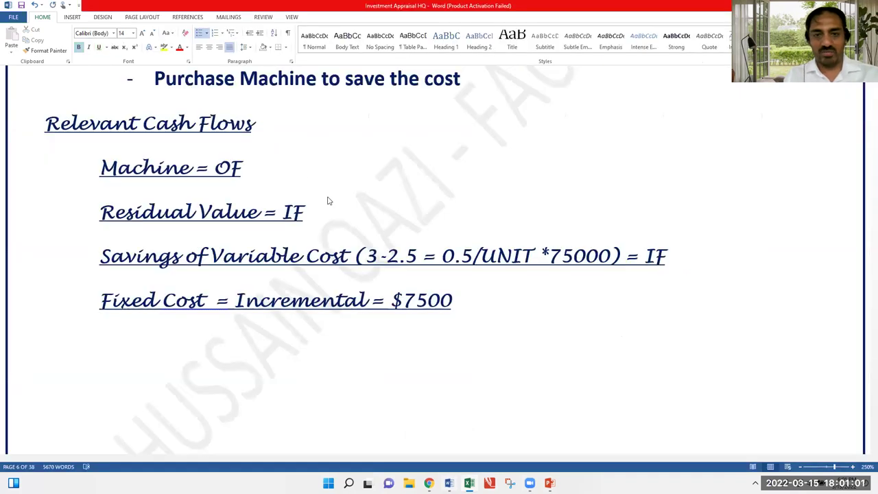
scroll(238, 118, "up", 5)
scroll(239, 118, "up", 2)
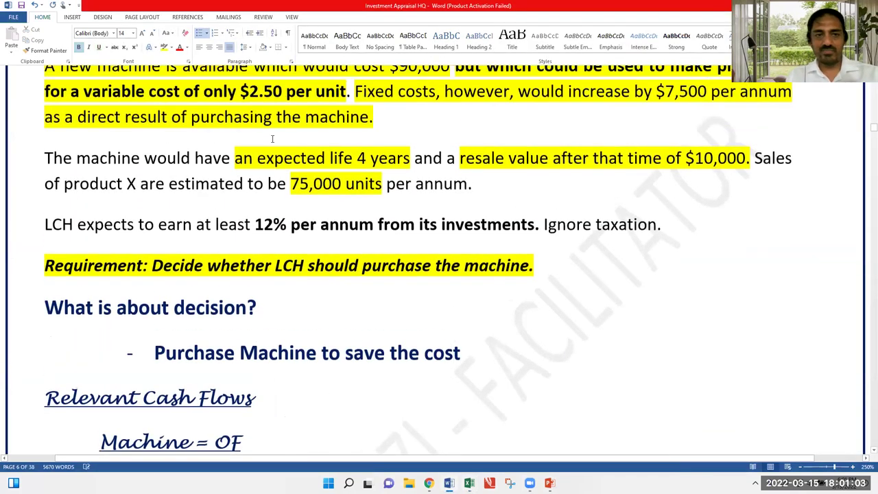
left_click(294, 187)
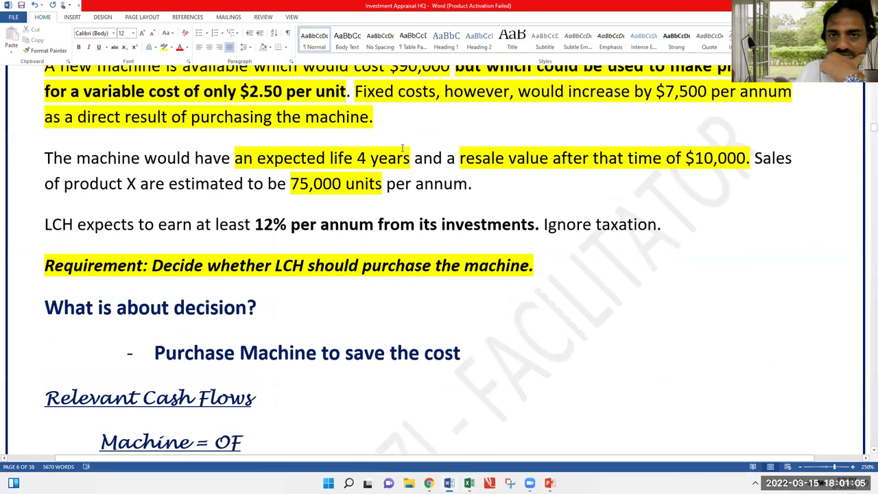
scroll(403, 149, "up", 3)
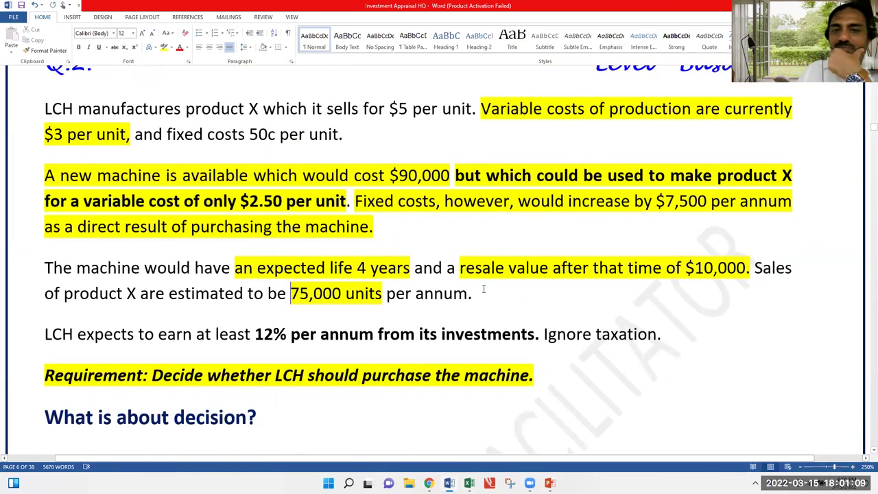
left_click_drag(345, 293, 472, 293)
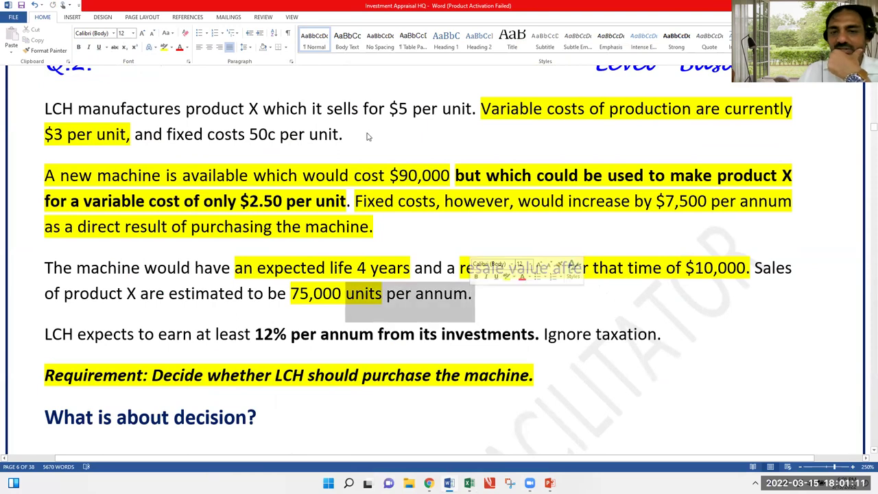
left_click(164, 47)
left_click(459, 252)
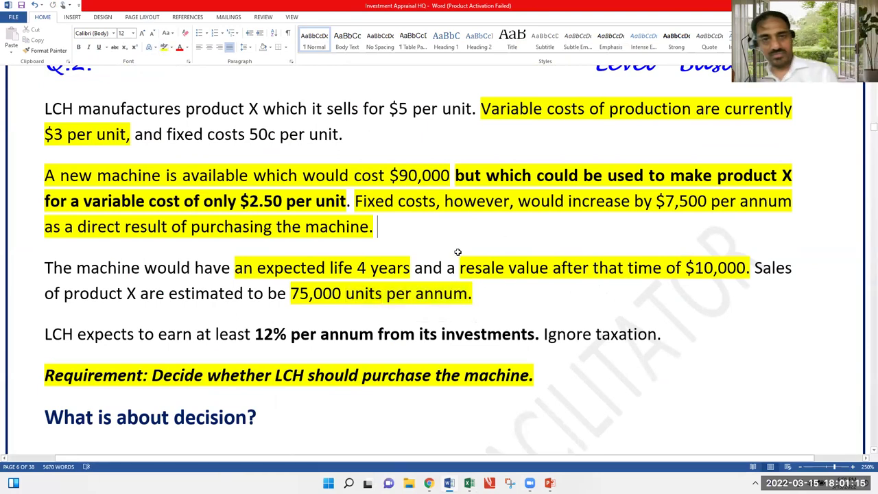
- Return to the Excel workbook and go through the NPV table's rows from the heading down to the NPV result
key("alt+Tab")
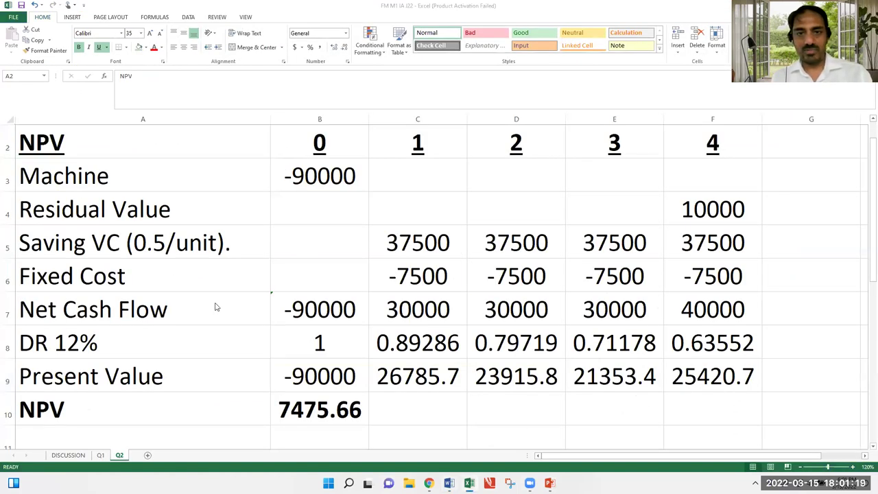
key("Down")
key("Down")
key("Down")
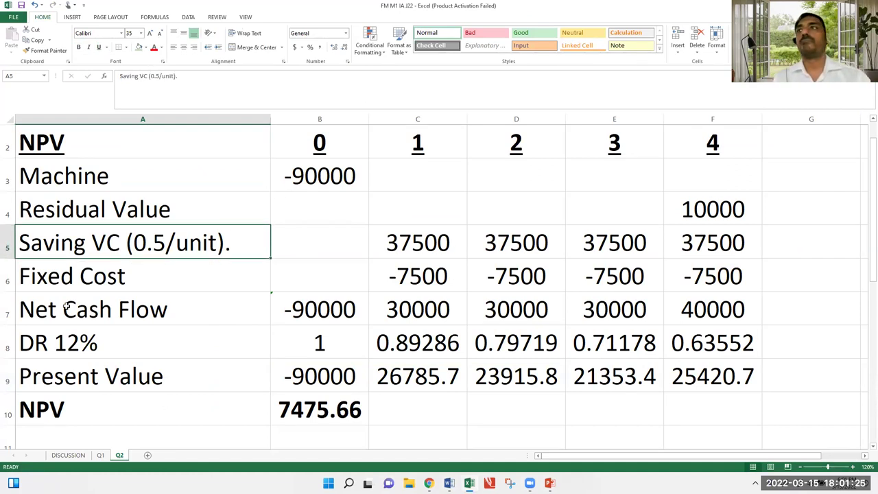
key("Down")
key("Down")
key("Down")
key("Down")
key("Down")
key("Down")
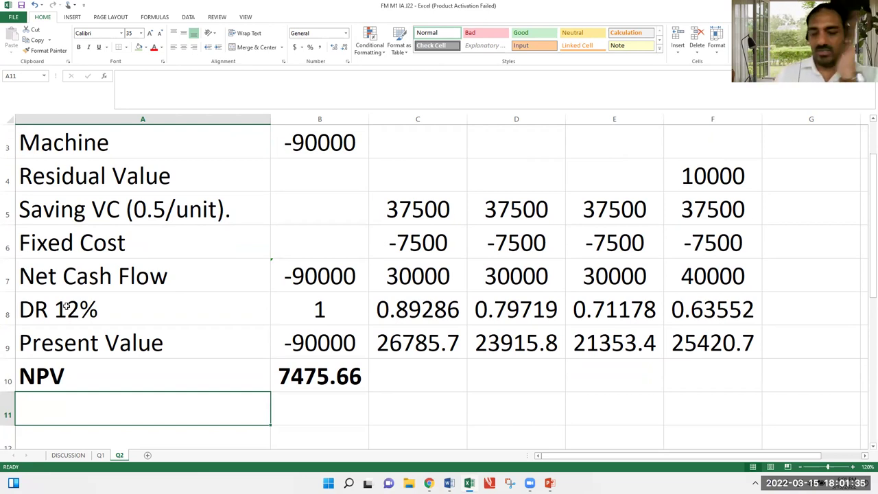
- Fill the discount factor, present value and NPV rows, A8:F10, with light green
key("Up")
key("Up")
key("Up")
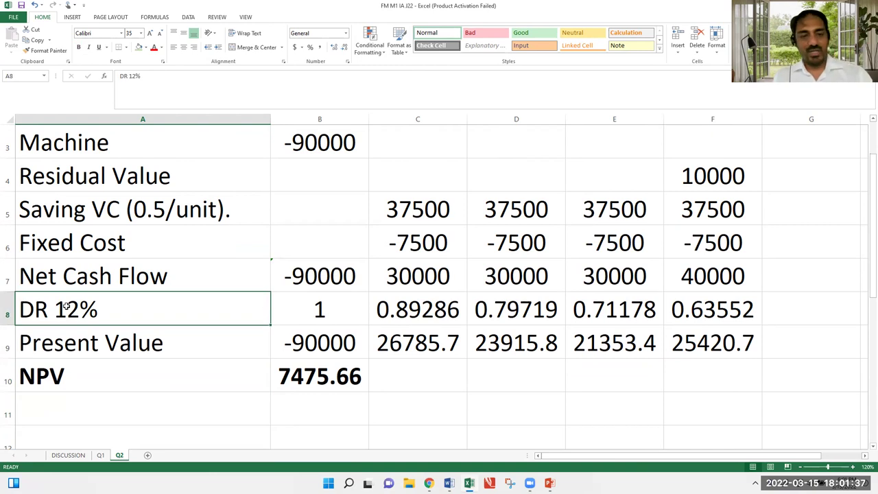
key("shift+Right")
key("shift+Right")
key("shift+Right")
key("shift+Right")
key("shift+Right")
key("shift+Down")
key("shift+Down")
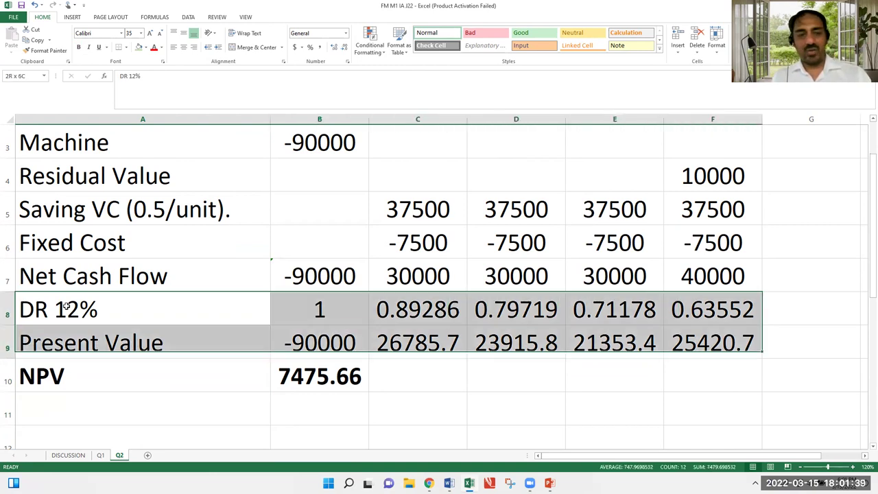
left_click(138, 47)
left_click(299, 343)
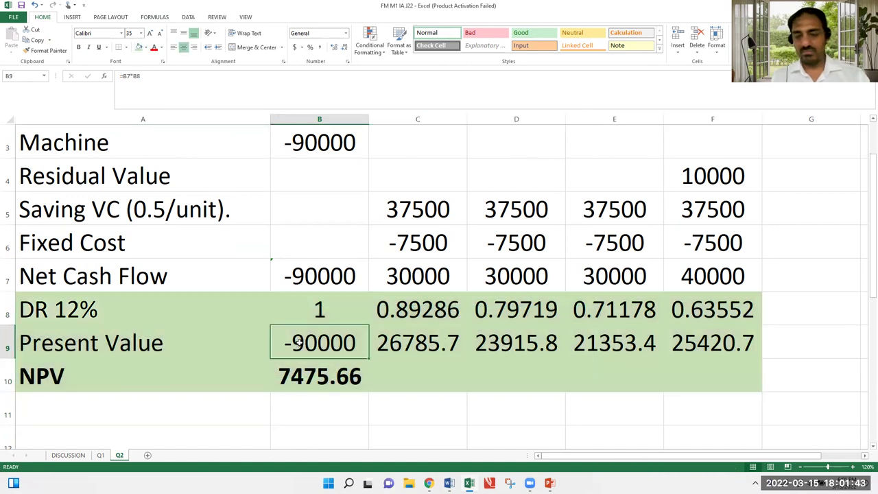
- Review the cash flow rows above the green block up to the NPV heading row
key("Up")
key("Up")
key("Left")
key("Up")
key("Up")
key("Up")
key("Up")
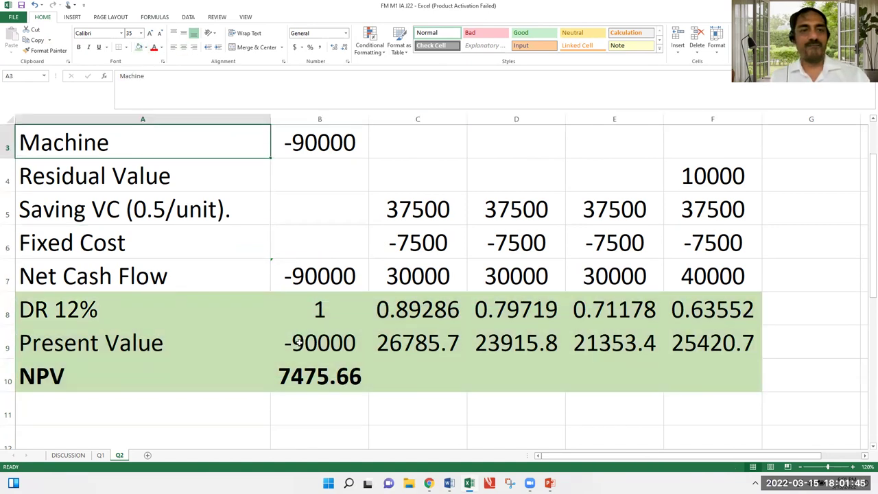
key("Up")
- Fill the Net Cash Flow row, A7:F7, with yellow
key("Down")
key("Down")
key("Down")
key("Down")
key("Down")
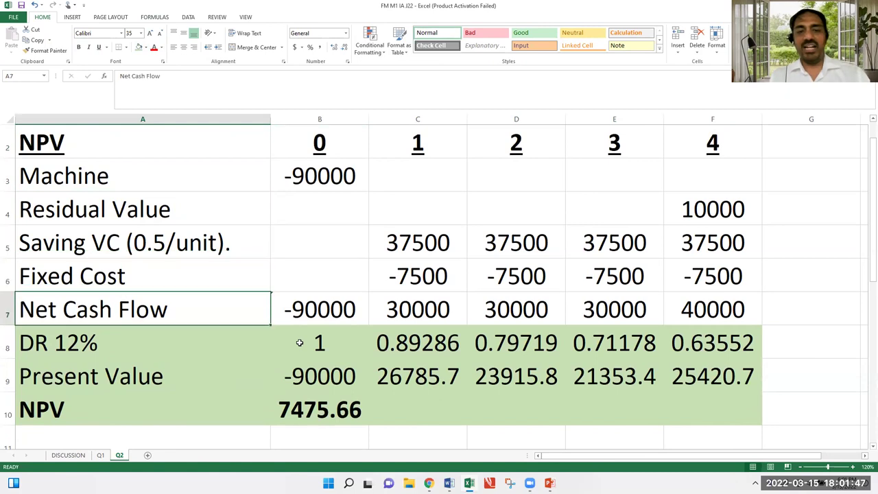
key("shift+Right")
key("shift+Right")
key("shift+Right")
key("shift+Right")
key("shift+Right")
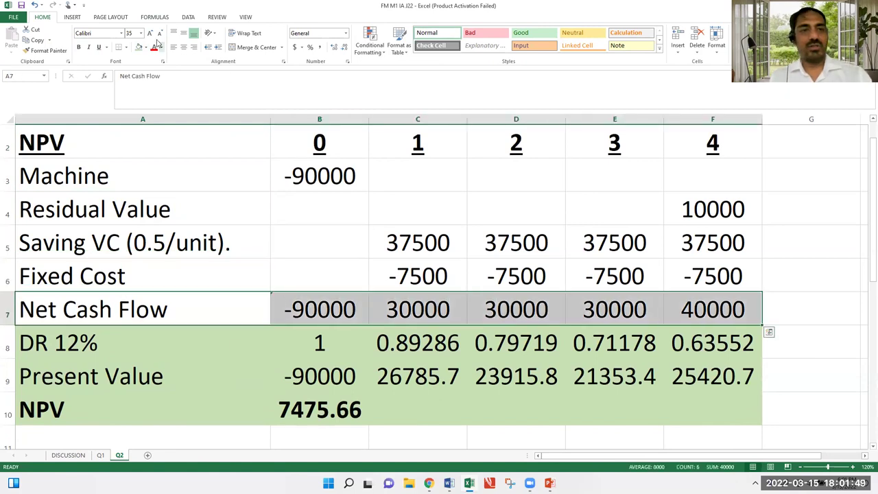
left_click(145, 48)
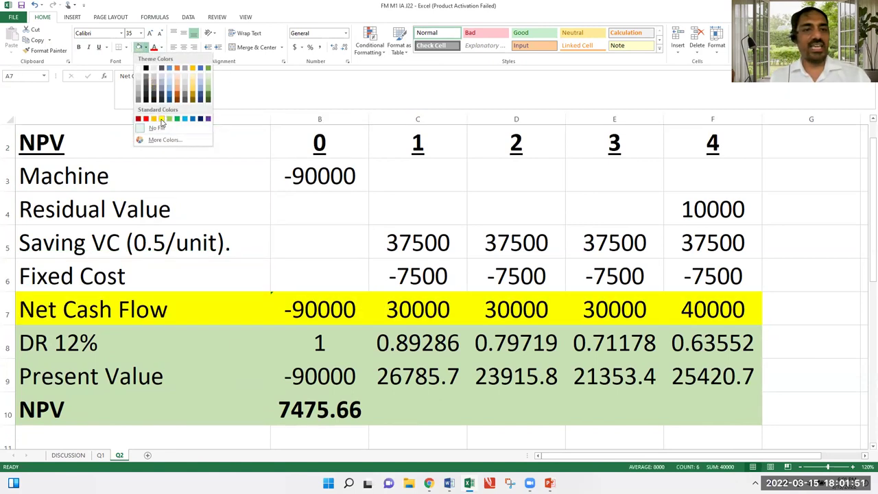
left_click(161, 120)
- Examine the 12% discount factor, present value and NPV rows that follow the net cash flow row
key("Down")
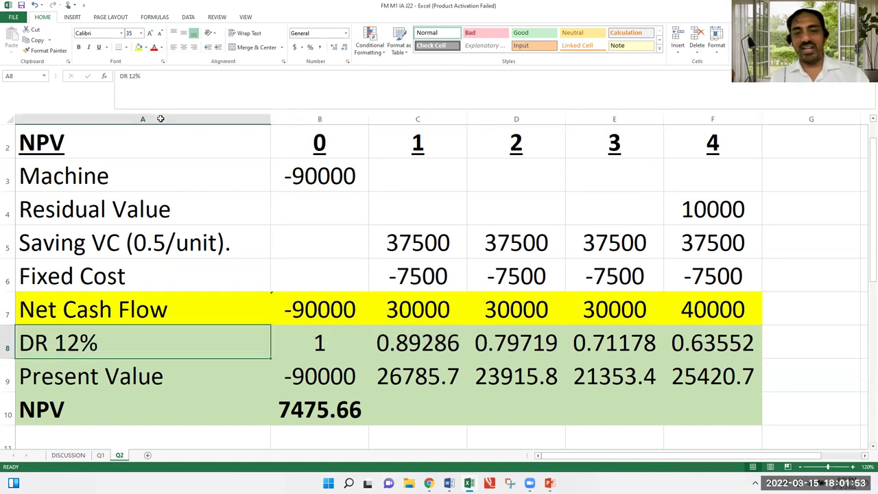
key("shift+Right")
key("shift+Right")
key("shift+Right")
key("shift+Right")
key("shift+Right")
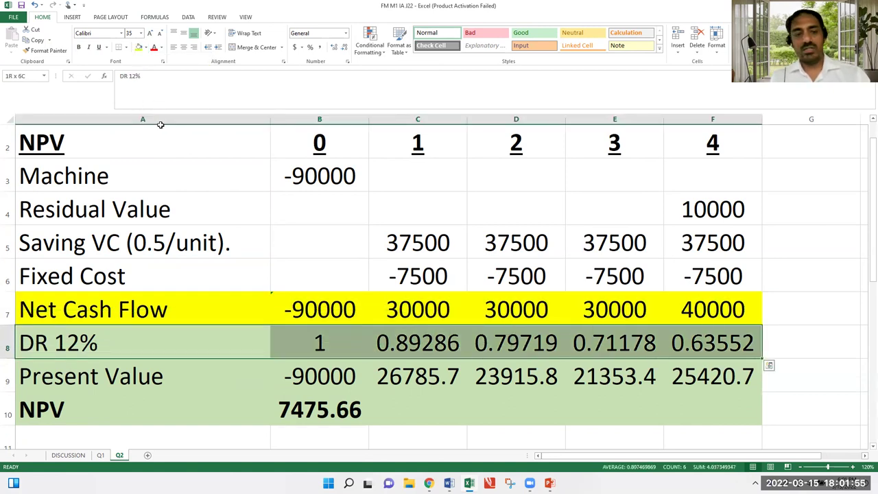
key("shift+Down")
key("Down")
key("Down")
key("Down")
key("Down")
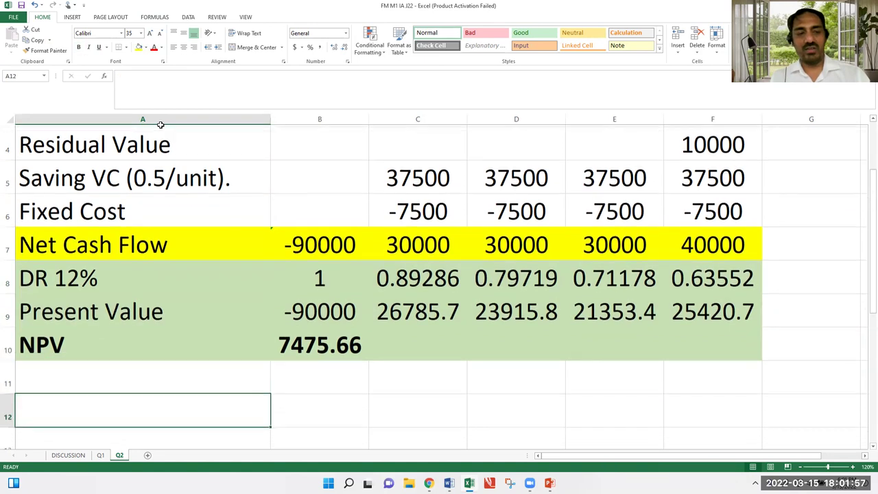
key("Up")
key("Up")
key("Up")
key("Up")
key("Up")
key("Up")
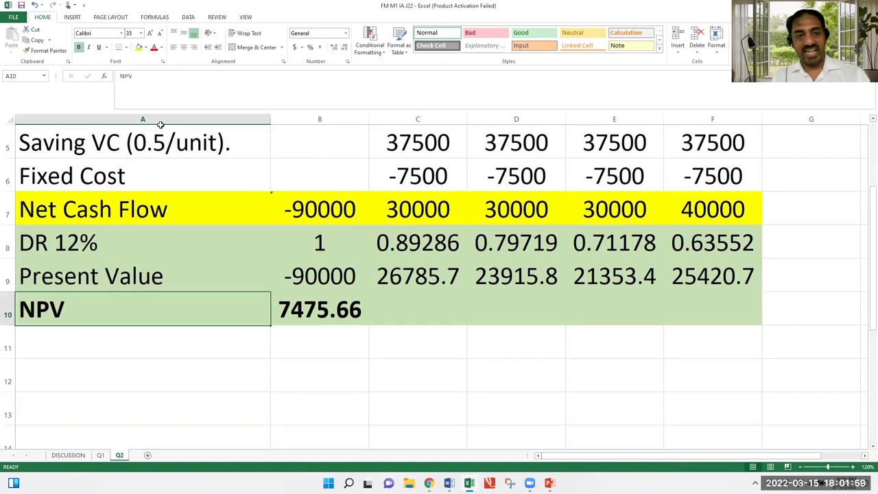
- Fill A11:B11 below the NPV row with yellow
key("Down")
key("Down")
key("Down")
key("Down")
key("Down")
key("shift+Right")
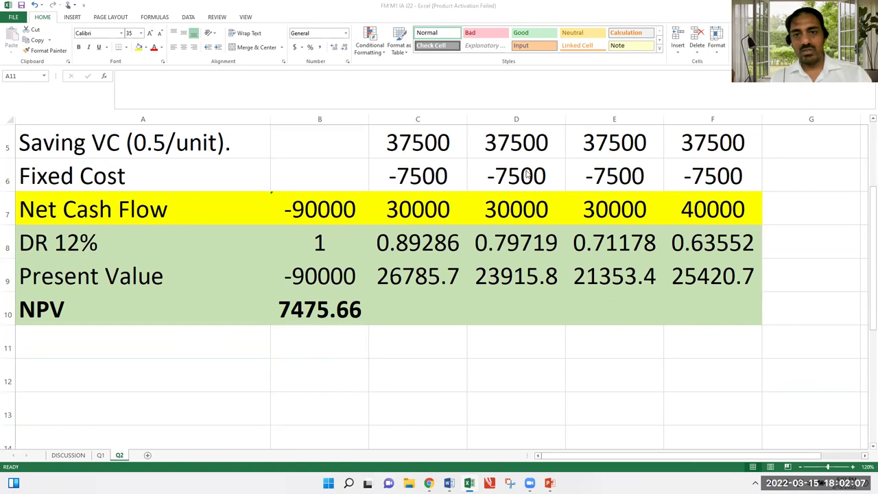
left_click(50, 343)
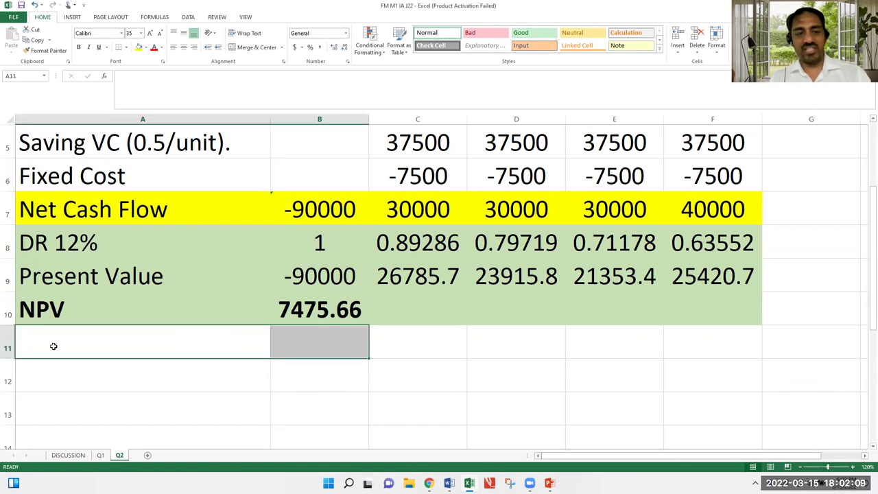
left_click(140, 48)
left_click(138, 382)
key("Up")
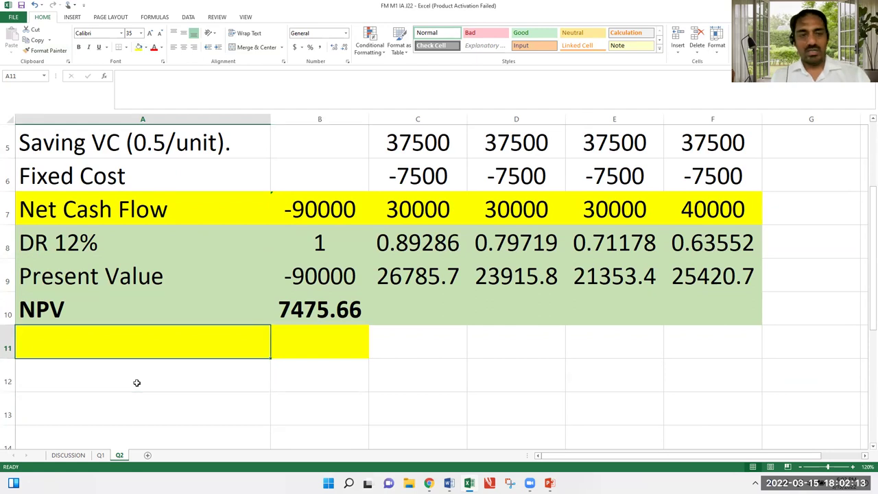
- Label A11 NPV and start an NPV function in B11 with a rate of 0.12
type("NPV")
key("Return")
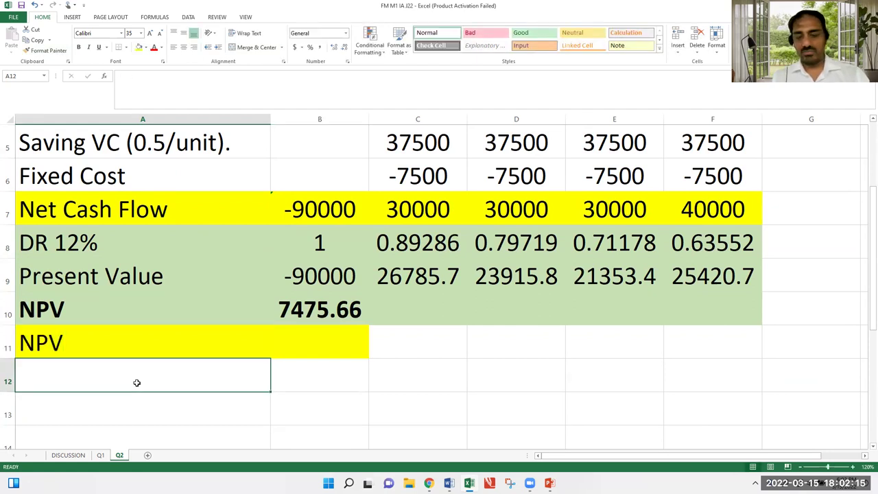
key("Up")
key("Right")
type("=")
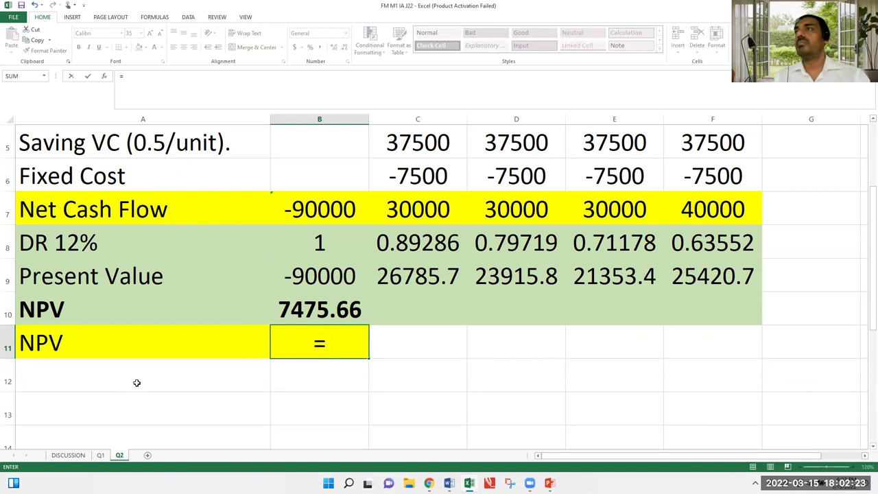
type("NPV")
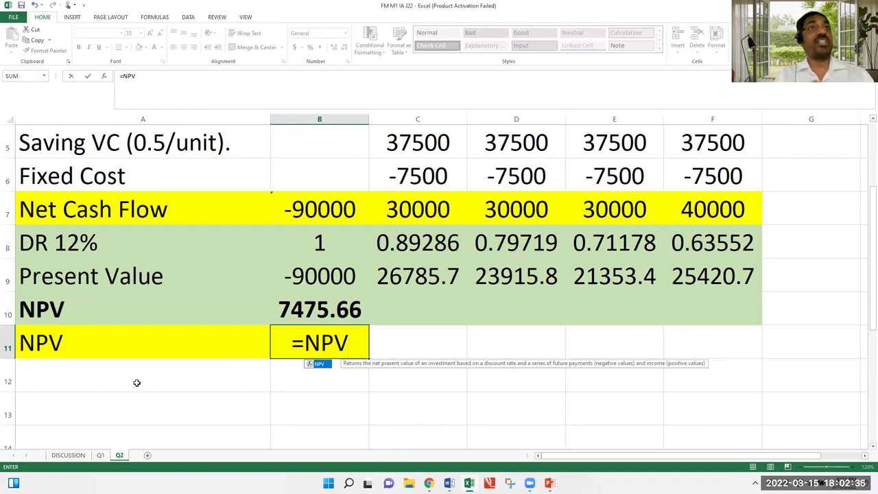
type(")")
key("BackSpace")
type("(0.12")
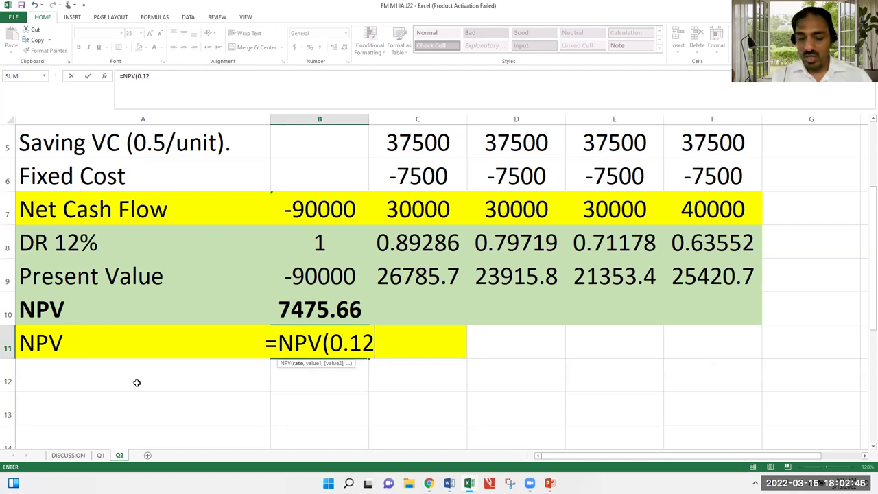
type(",")
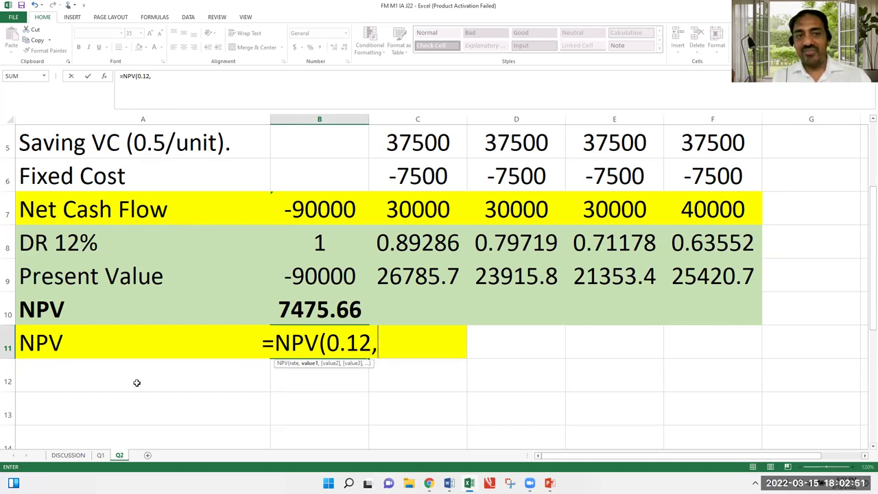
- Set the B11 NPV function's values to the year 1 to 4 net cash flows, C7:F7
key("Up")
key("Up")
key("Up")
key("Up")
key("Right")
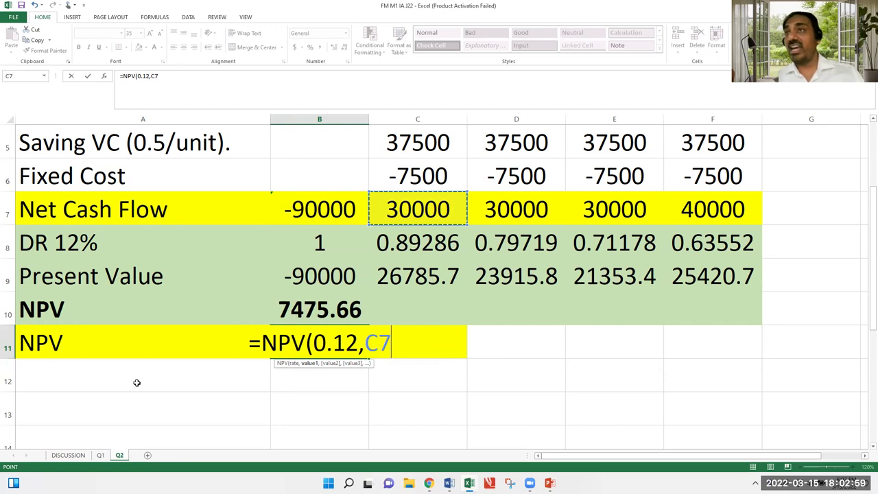
key("shift+Right")
key("shift+Right")
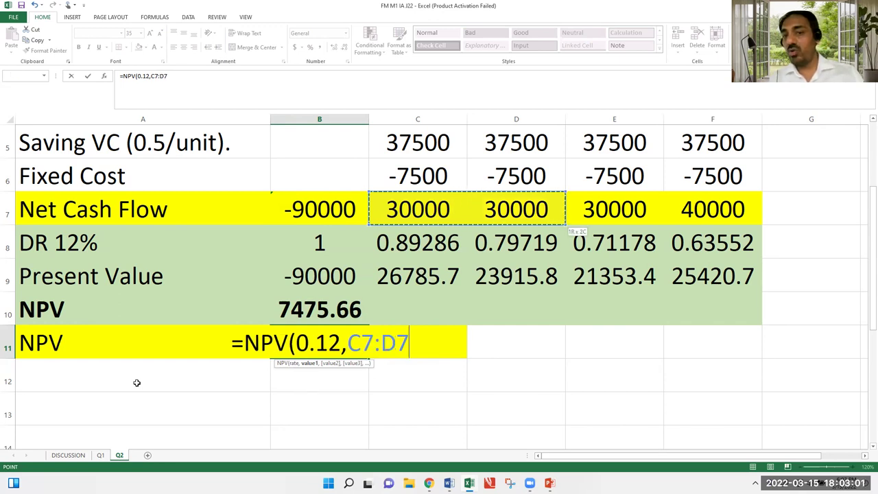
key("shift+Right")
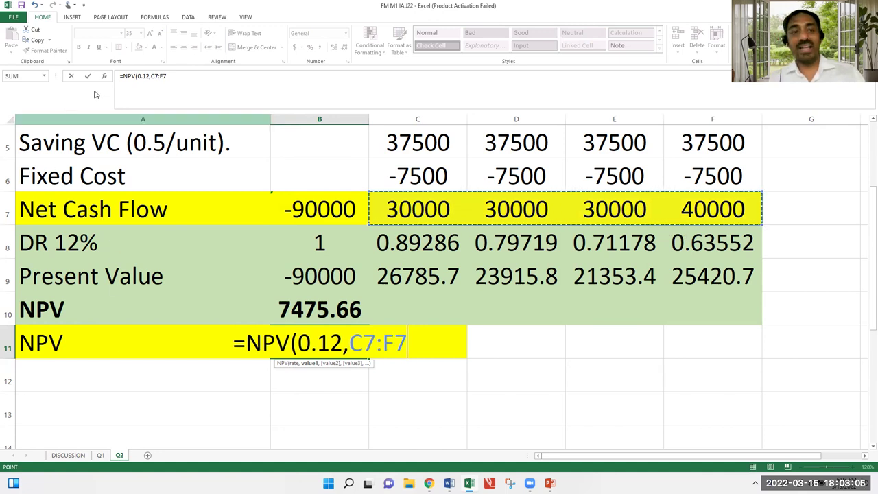
- Close the NPV function and add the initial outlay B7, completing B11 as =NPV(0.12,C7:F7)+B7
left_click(190, 75)
type(")")
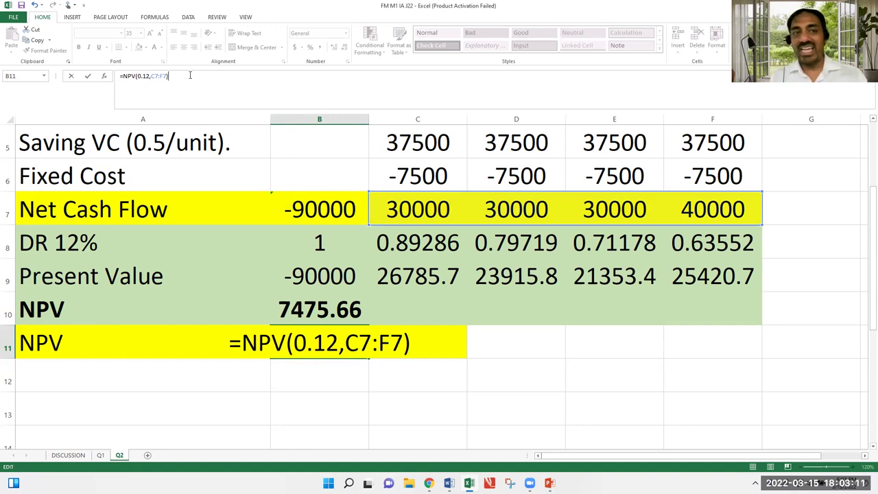
type("+")
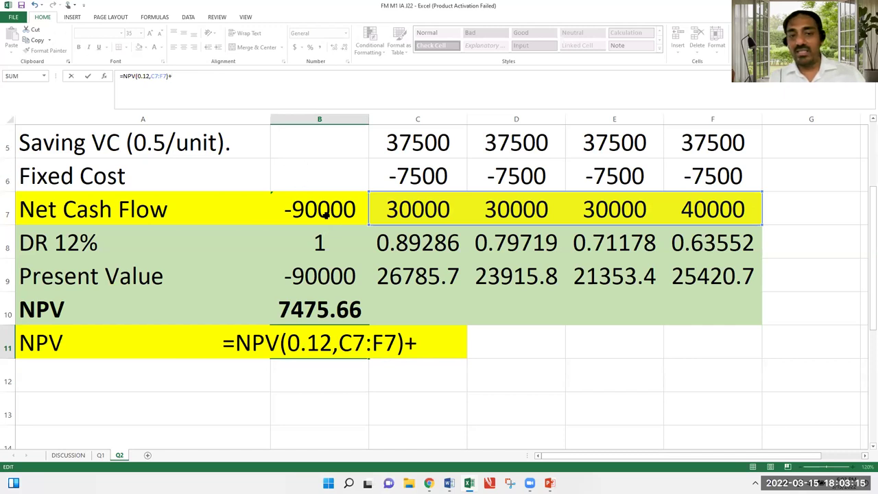
left_click(323, 213)
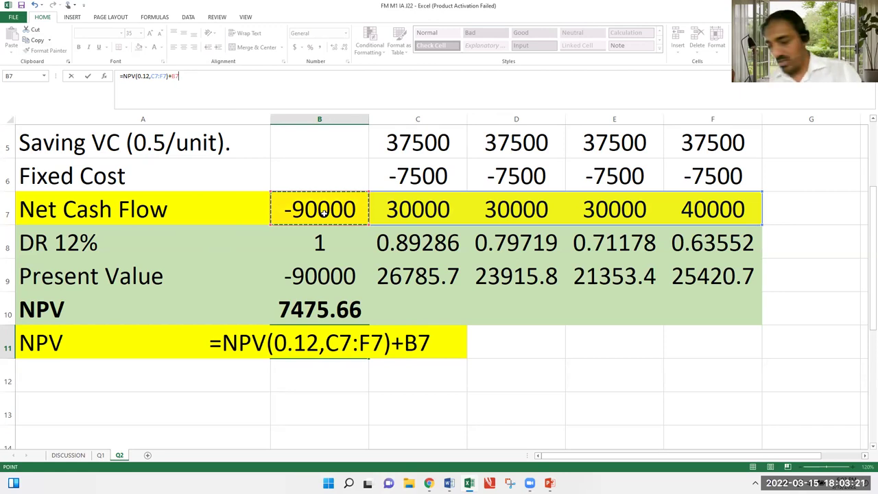
key("Return")
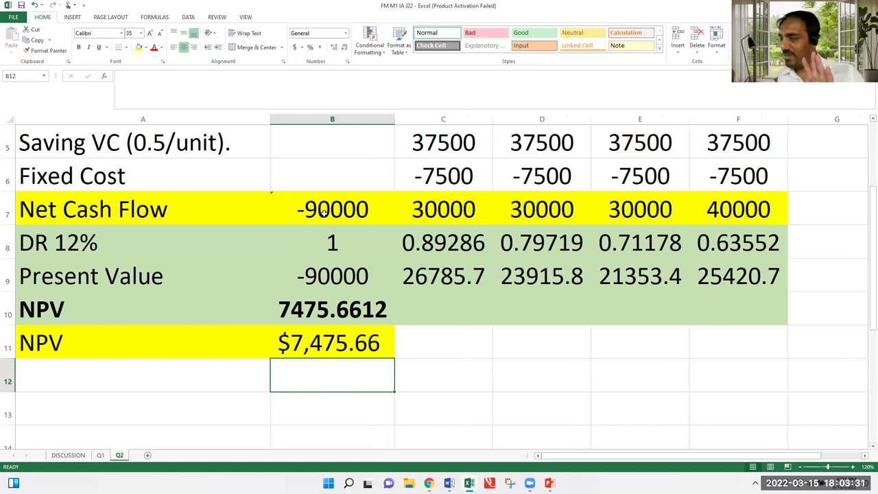
- Examine the DR 12%, Present Value and NPV rows against the formula result in B11
key("Up")
key("Up")
key("Up")
key("Up")
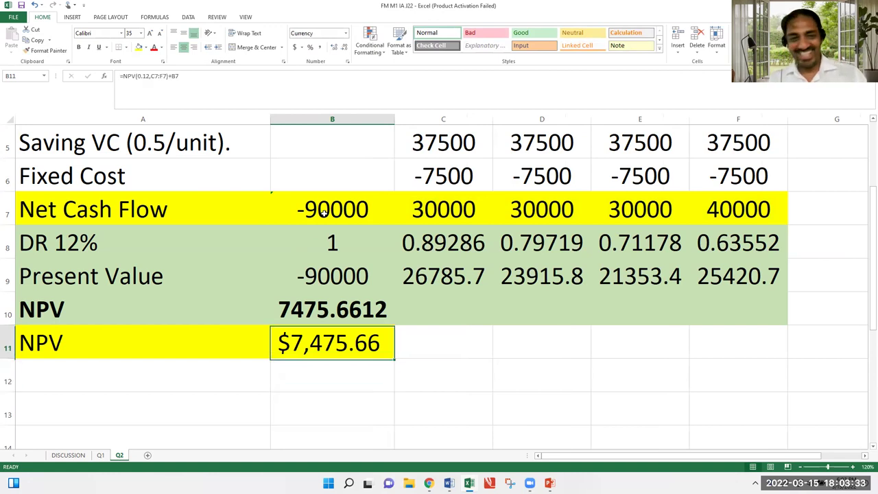
key("Left")
key("shift+Right")
key("shift+Right")
key("shift+Right")
key("shift+Right")
key("shift+Right")
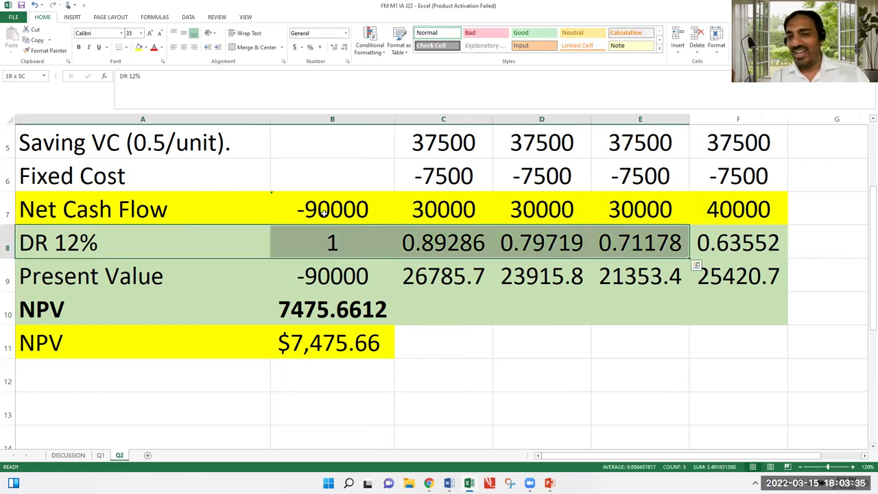
key("shift+Down")
key("shift+Down")
key("Down")
- Review the whole table from the NPV heading row down to row 11 at 100% zoom
key("Up")
key("Up")
key("Up")
key("Up")
key("Up")
key("Up")
key("Up")
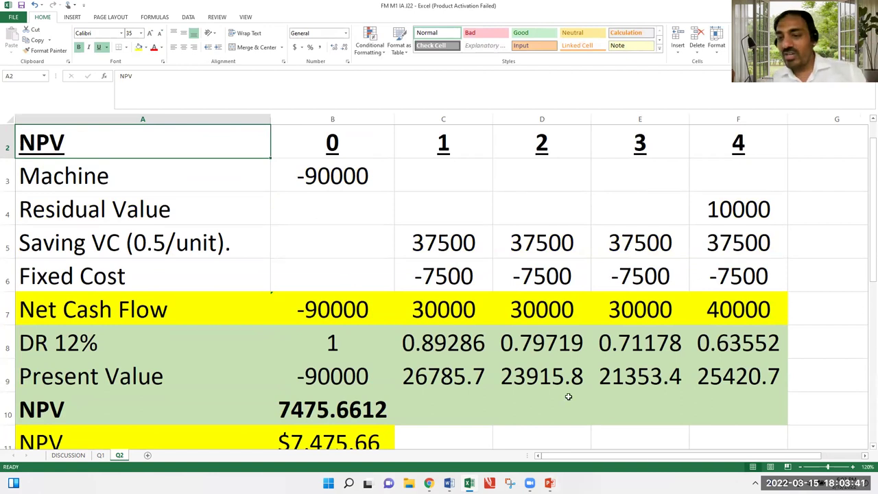
left_click(801, 467)
left_click(802, 468)
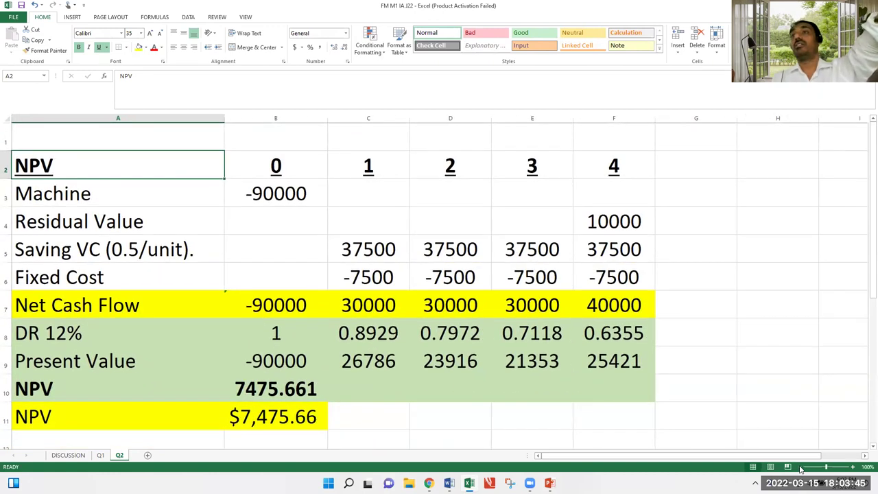
key("ctrl+Down")
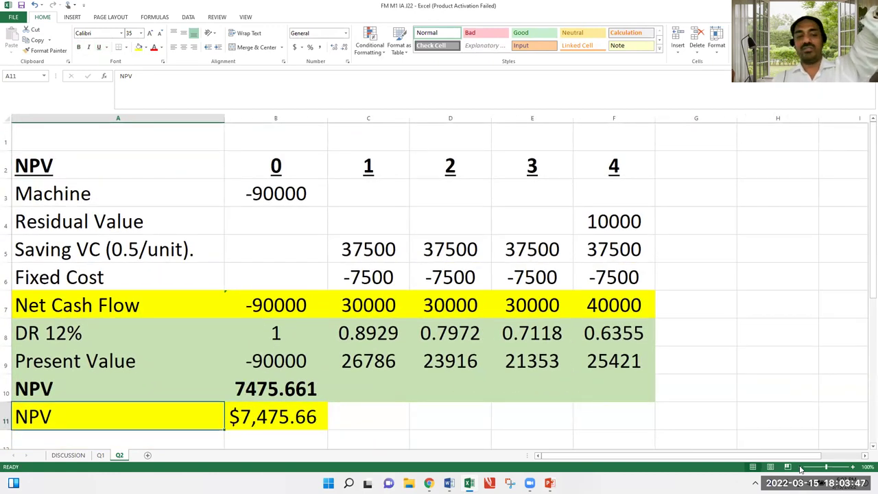
key("Down")
key("ctrl+Up")
key("ctrl+Up")
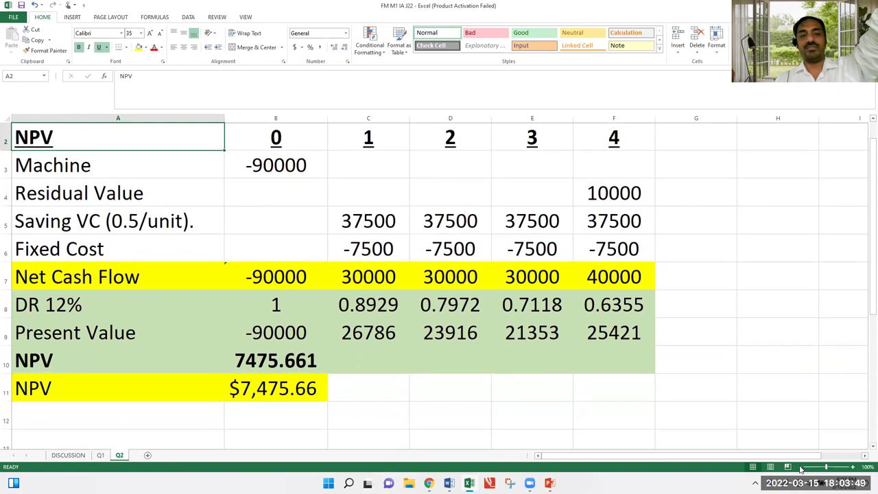
- Start a repeat NPV function in C11 with a rate of 0.12
key("Right")
key("Right")
key("Down")
key("Down")
key("Down")
key("Down")
key("Down")
key("Down")
key("Down")
key("Down")
key("Down")
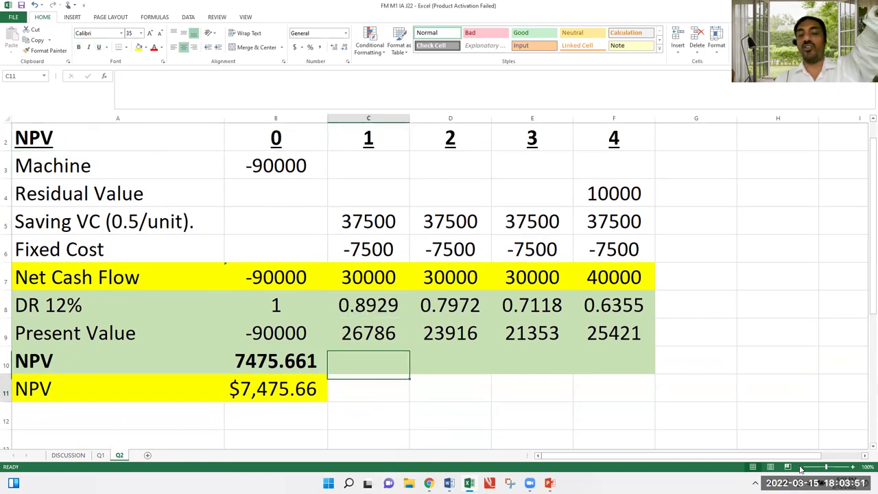
key("Right")
key("Left")
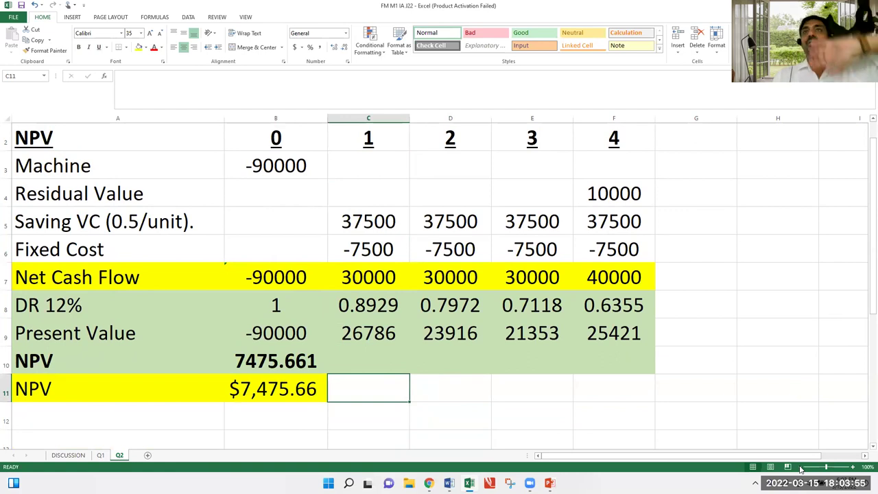
type("=")
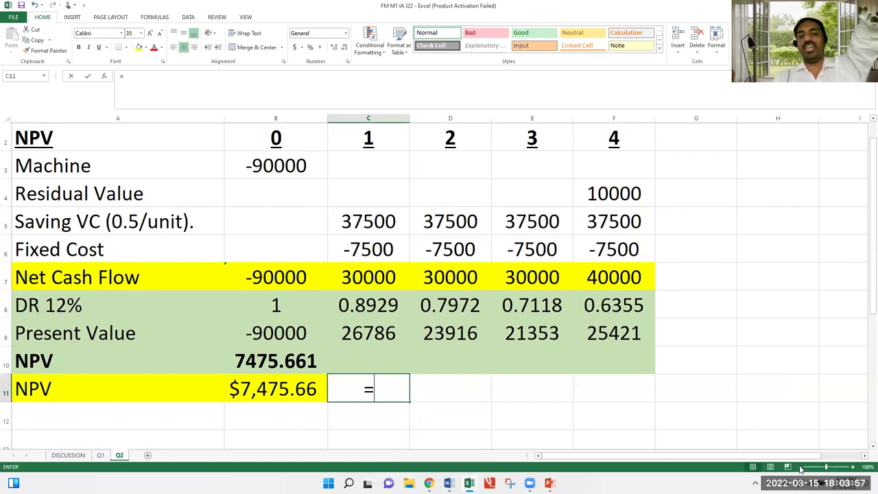
type("NPV")
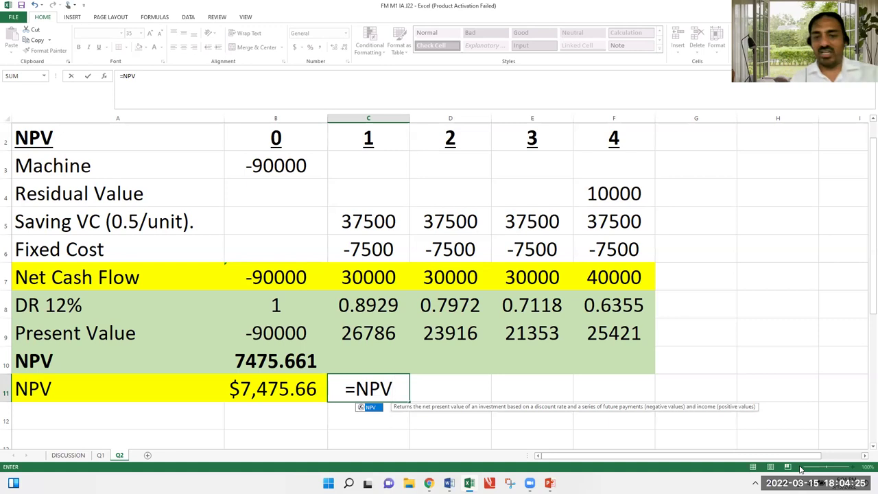
type("(")
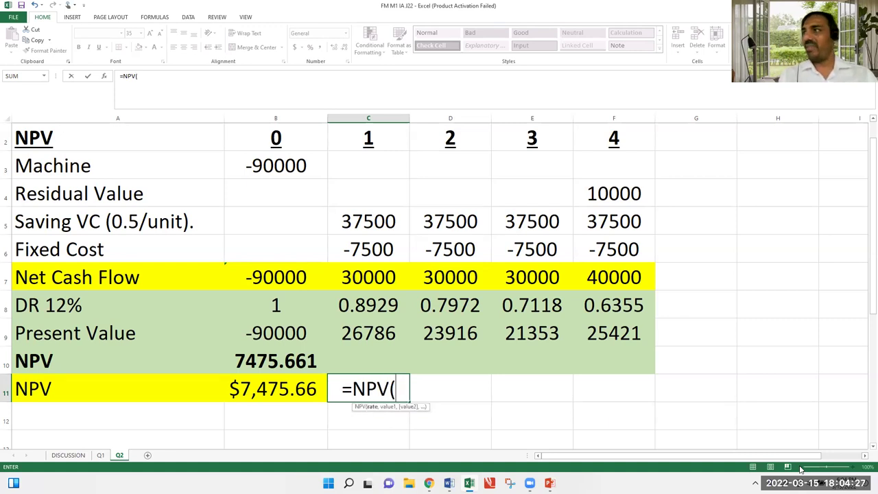
type("0.12")
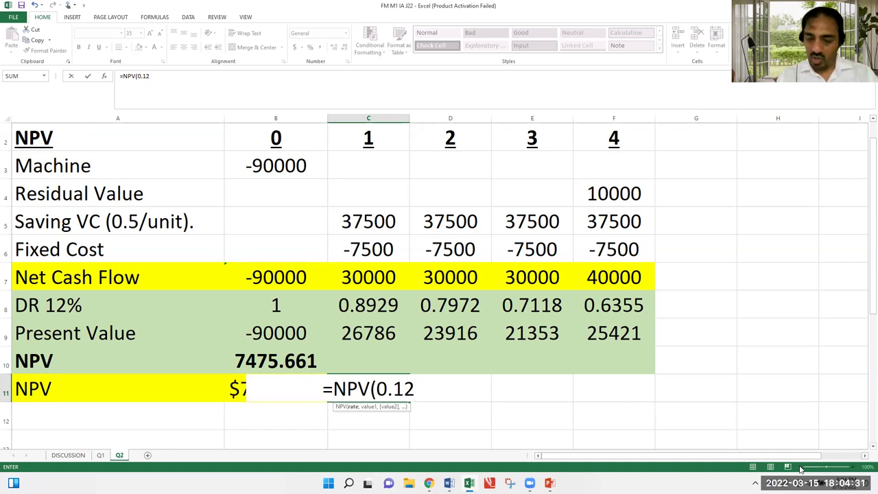
type(",")
- Use C7:F7 of the Net Cash Flow row as the values in C11 and close the function
key("Up")
key("Up")
key("Up")
key("Up")
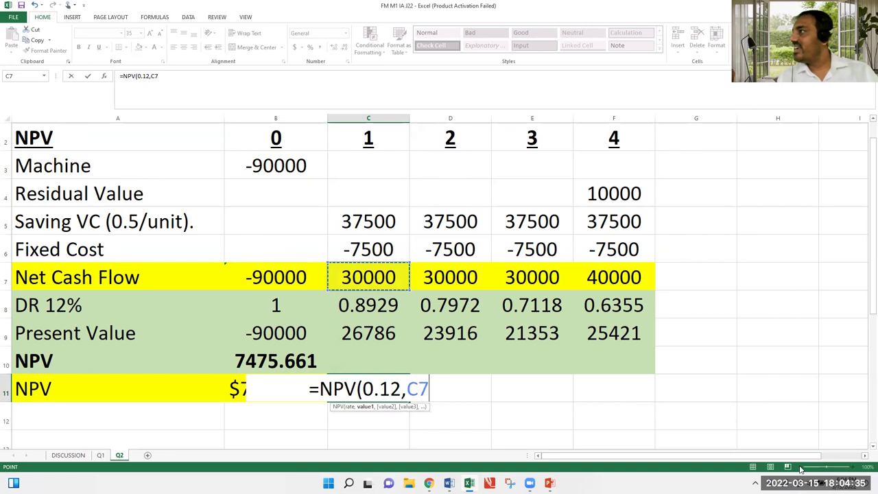
key("shift+Right")
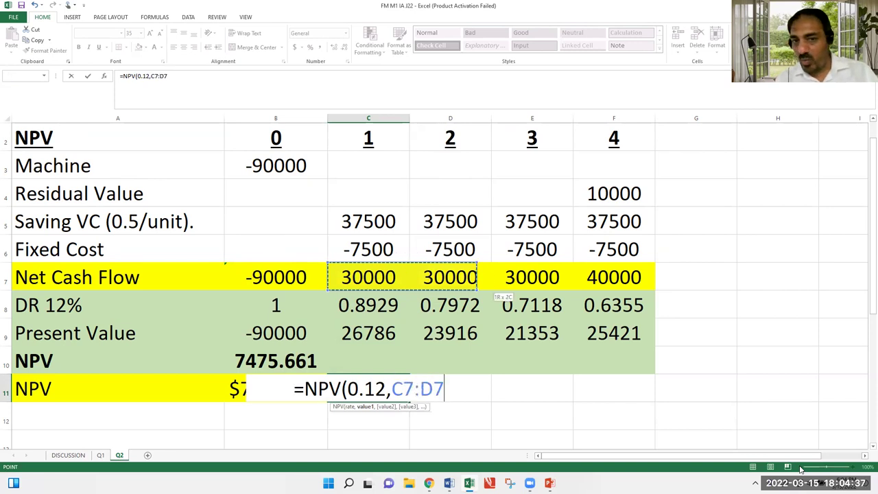
key("shift+Right")
key("shift+Right")
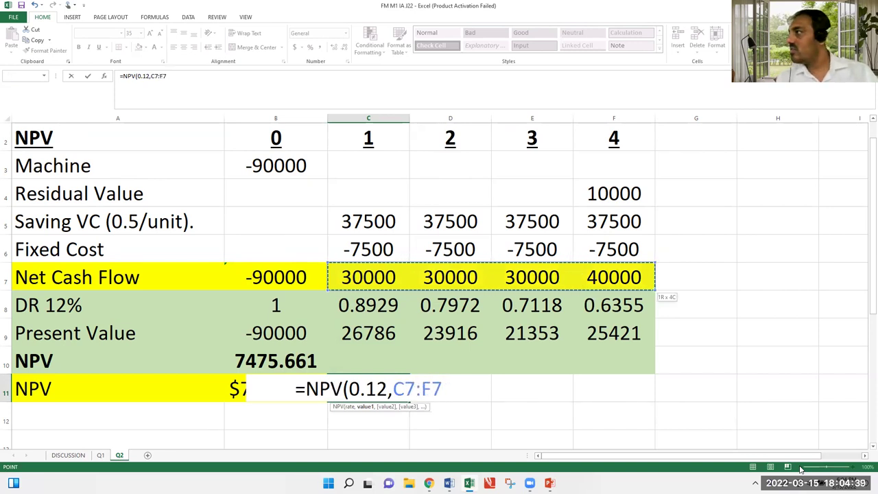
type(")")
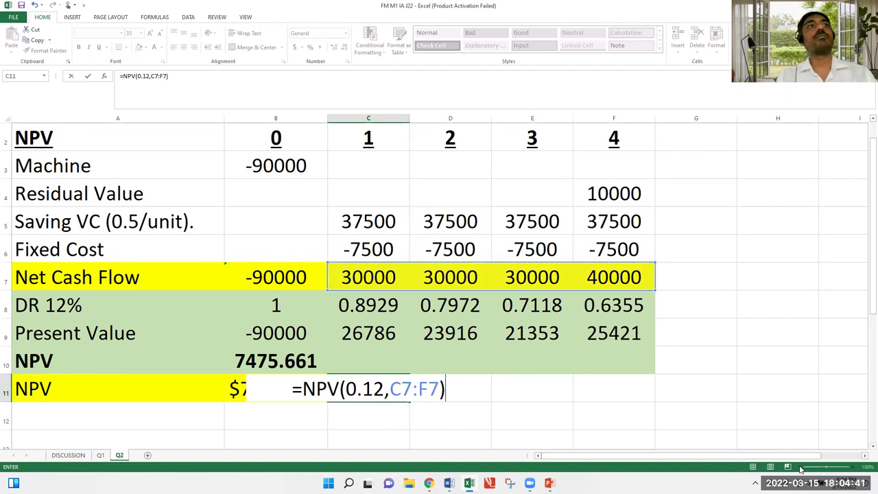
- Add the initial outlay B7 to the C11 formula, completing it as =NPV(0.12,C7:F7)+B7
type("+")
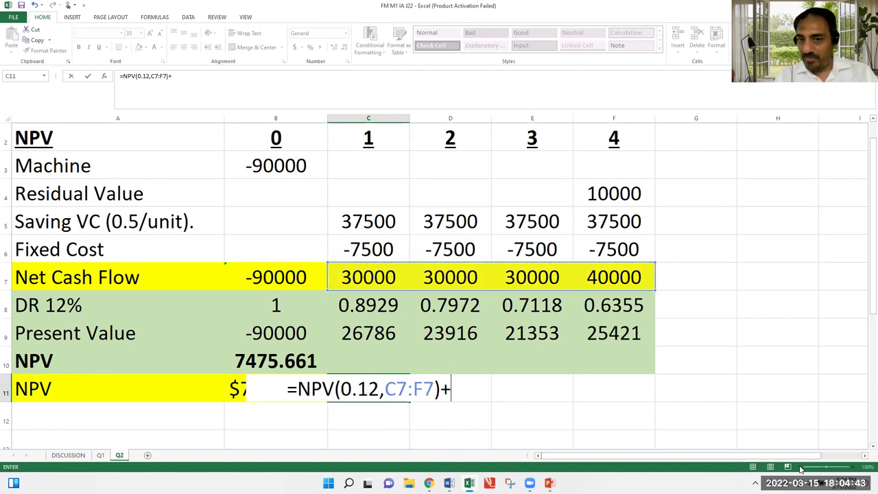
key("Up")
key("Up")
key("Up")
key("Up")
key("Left")
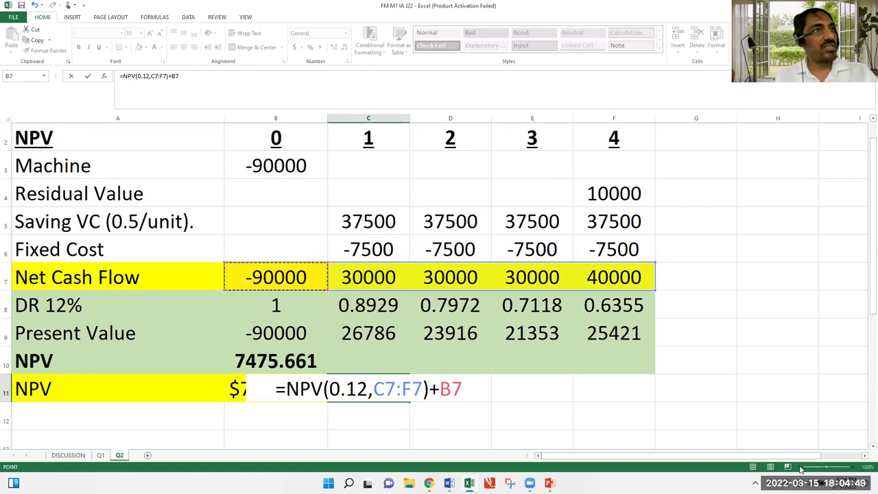
key("Return")
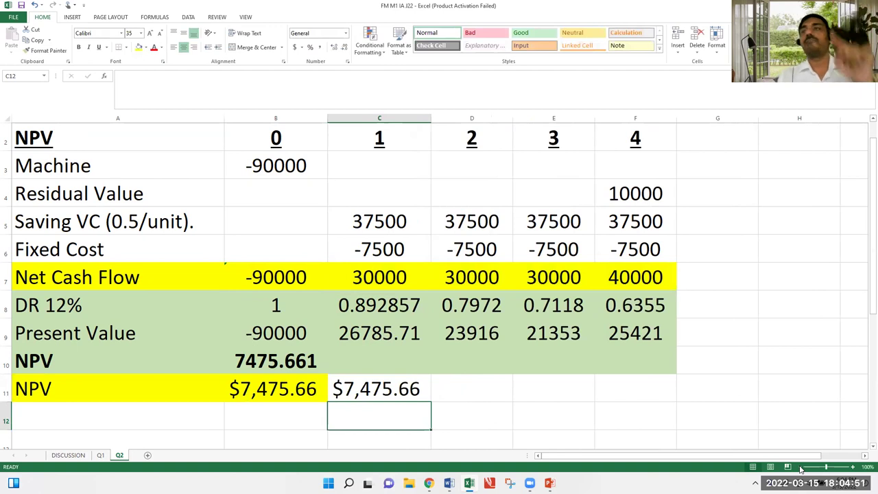
- Try copying the C11 NPV formula into D11, and clear the pasted cell
key("Up")
key("ctrl+c")
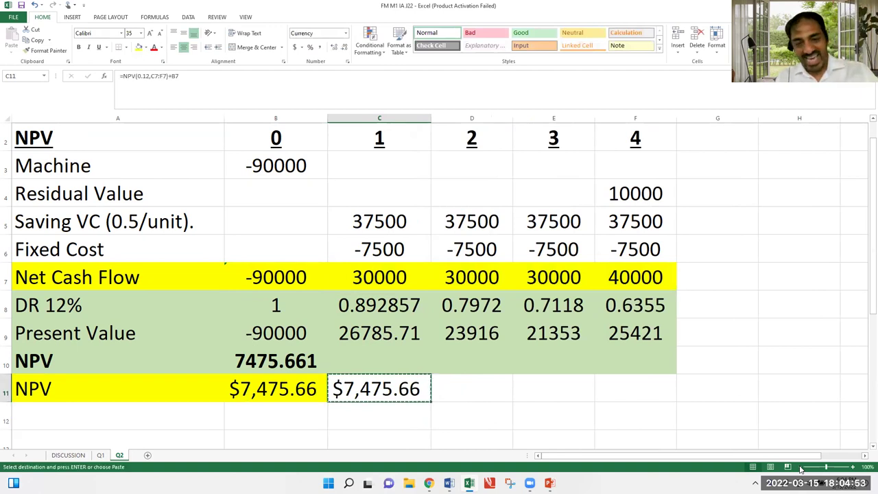
key("Right")
key("ctrl+v")
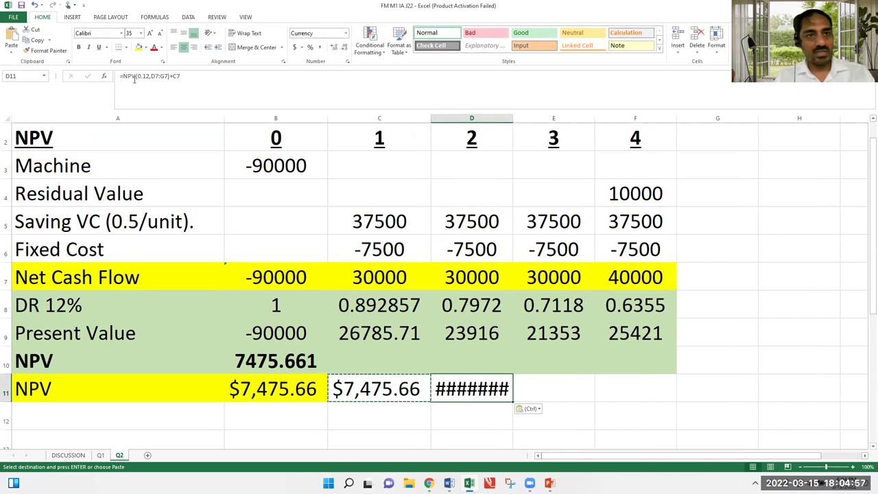
key("Delete")
- Turn the formula in C11 into visible text by removing its leading =NPV, leaving (0.12,C7:F7)+B7
key("Up")
key("Down")
key("Left")
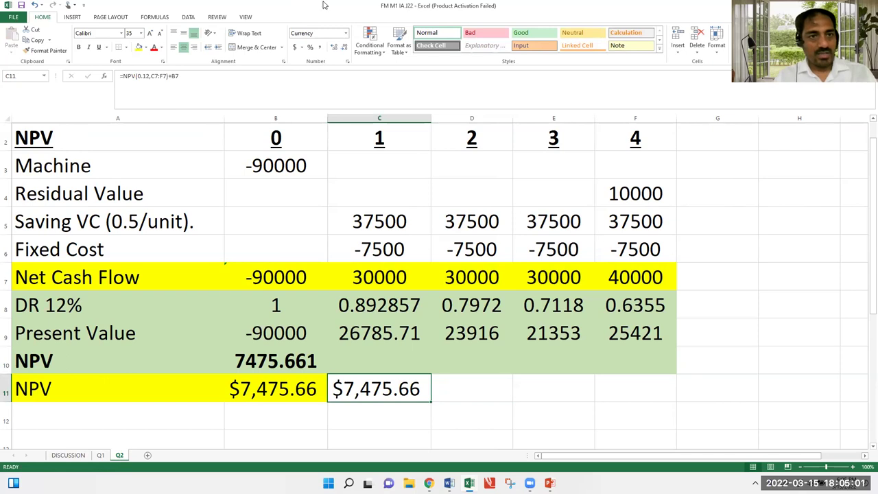
left_click(121, 77)
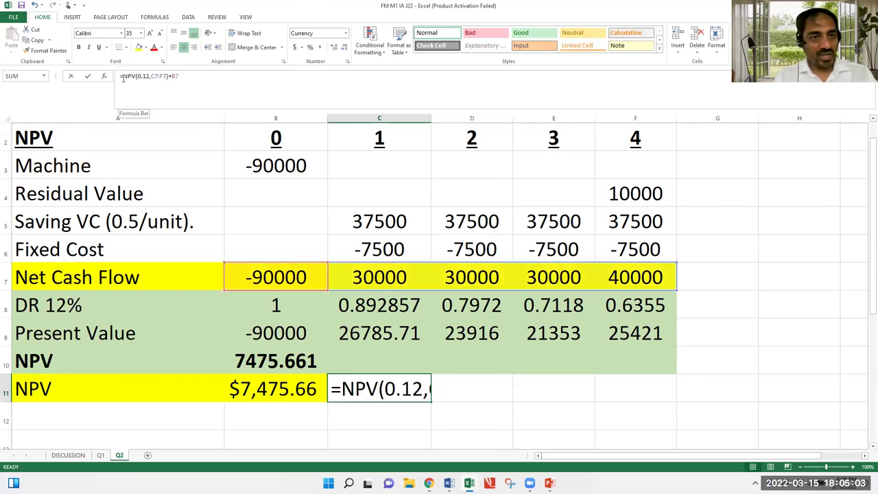
key("Delete")
key("Delete")
key("Delete")
key("Delete")
key("Return")
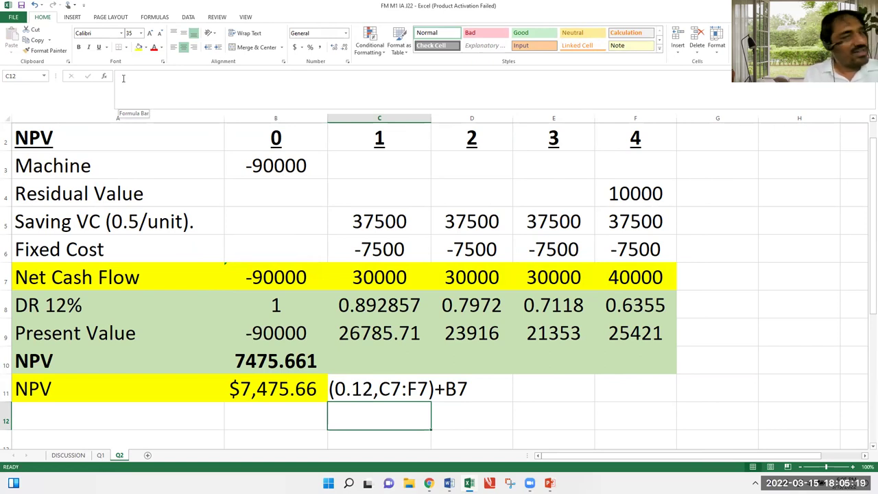
key("Up")
key("Left")
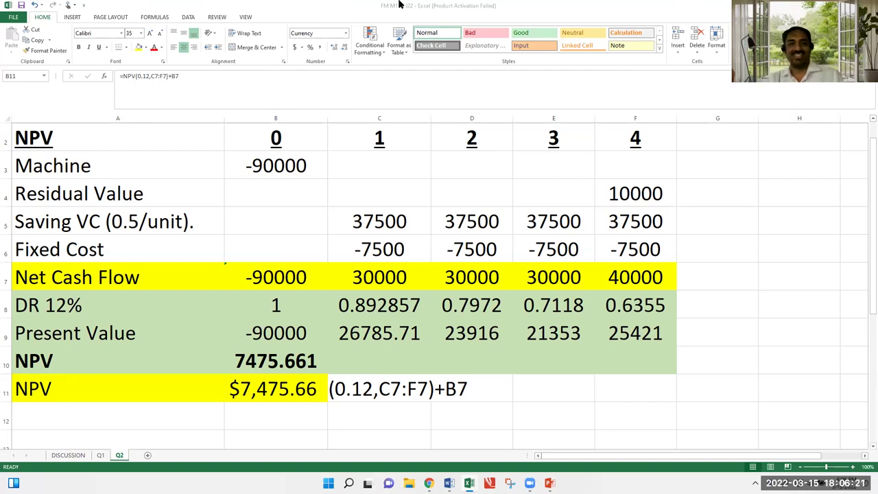
left_click(747, 221)
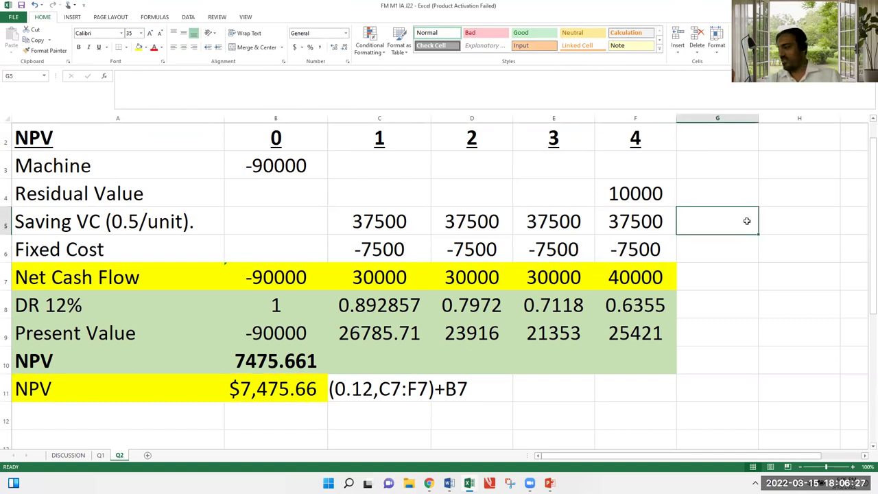
key("Down")
key("Down")
key("Down")
key("Down")
key("Down")
key("Down")
key("Down")
key("Down")
key("Down")
key("Down")
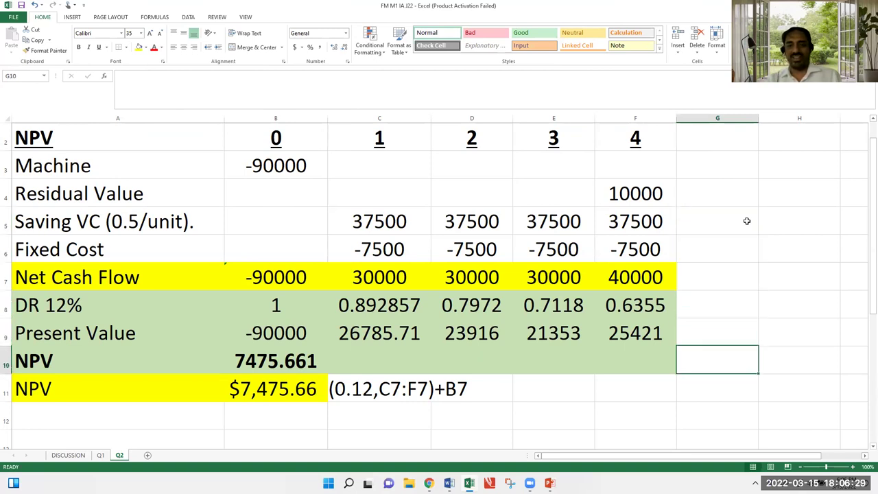
key("Left")
key("Left")
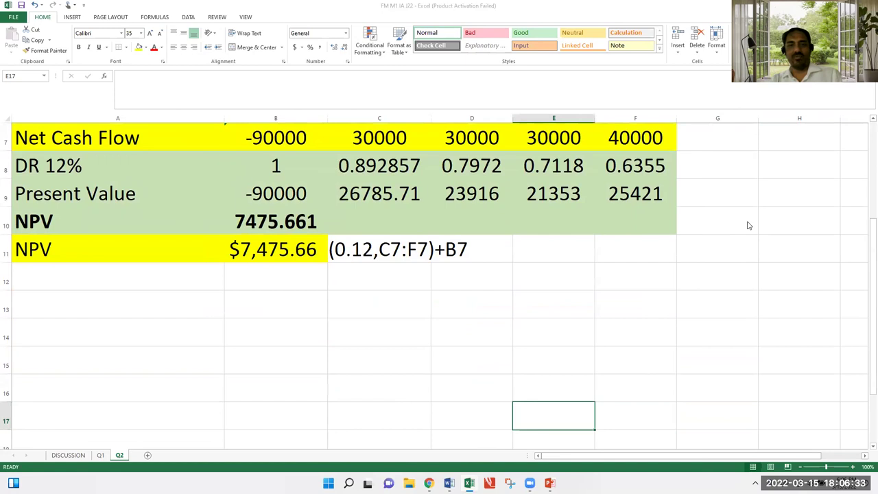
- Switch to the Investment Appraisal HQ document in Word and go to the Q.2 heading
key("super+Tab")
key("Return")
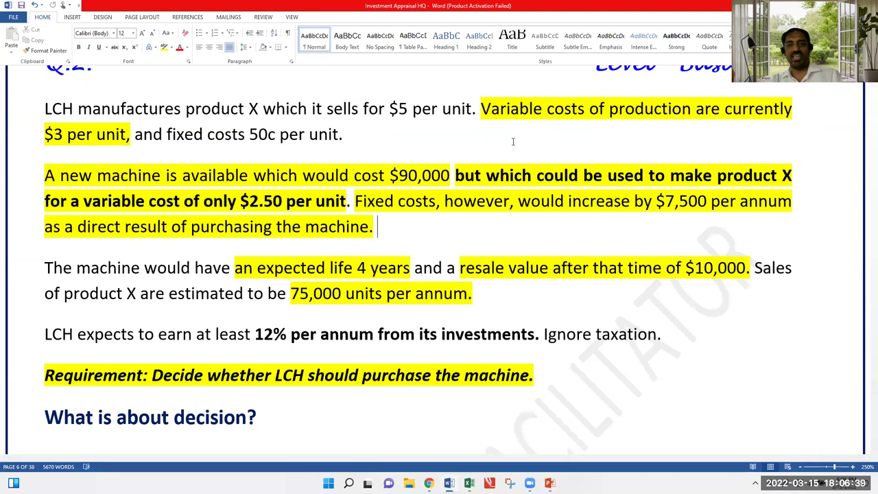
key("Up")
key("Up")
key("Up")
key("Up")
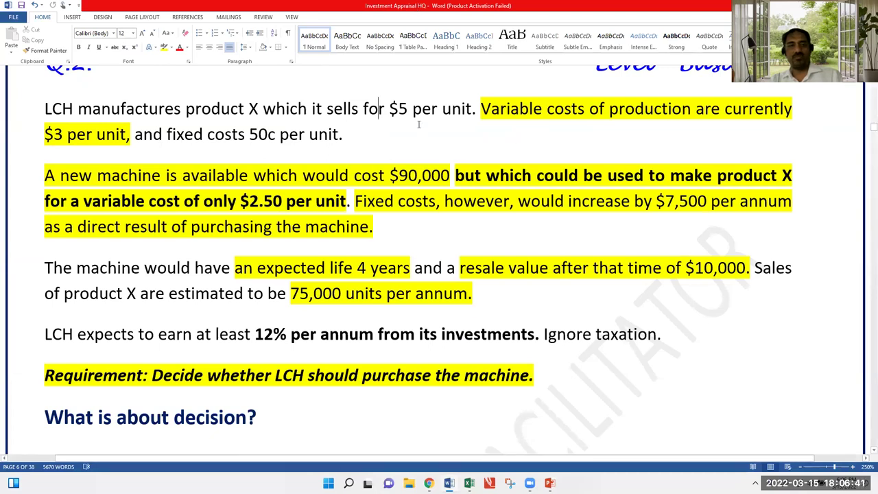
key("Up")
key("Up")
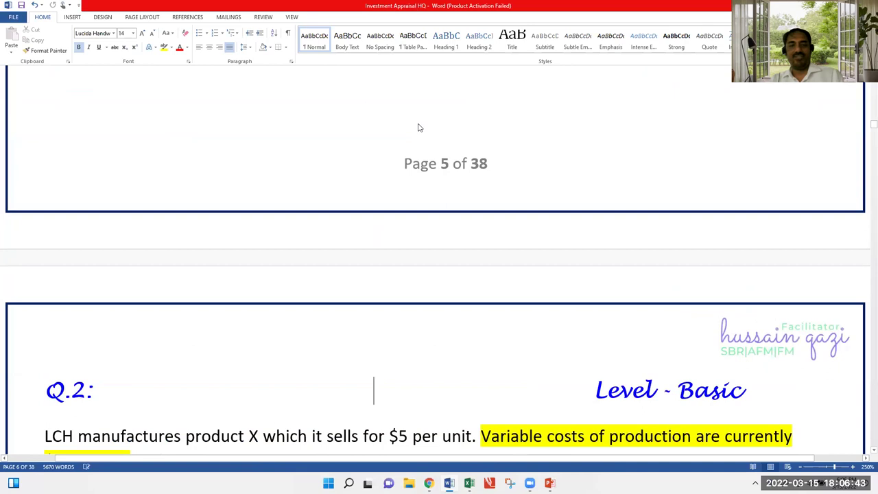
- Select the Q.2 text from "Variable costs of production are currently $3 per unit" through "and fixed costs" in the first paragraph
key("Down")
key("Down")
key("Up")
key("Right")
key("Right")
key("Right")
key("Right")
key("Right")
key("Right")
key("Right")
key("Right")
key("Right")
key("Right")
key("Right")
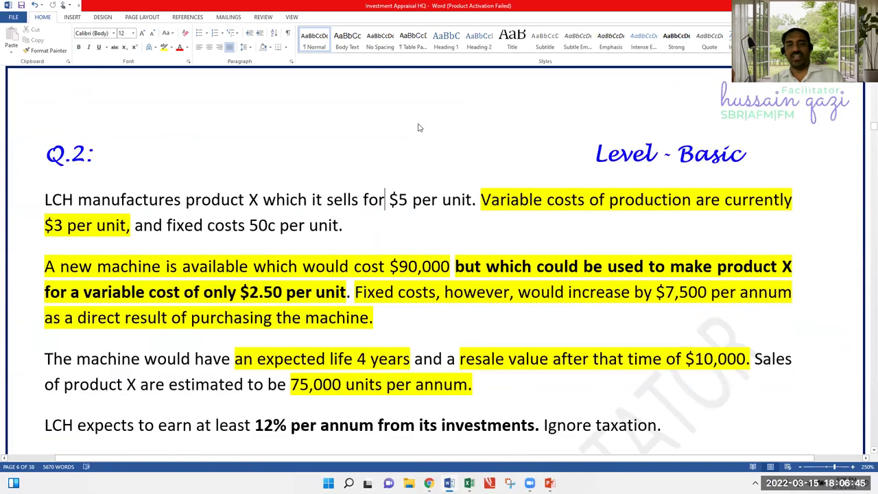
key("Right")
key("Right")
key("Right")
key("Right")
key("shift+Right")
key("shift+Right")
key("shift+Right")
key("shift+Right")
key("shift+Right")
key("shift+Right")
key("shift+Right")
key("shift+Right")
key("shift+Right")
key("shift+Right")
key("shift+Right")
key("shift+Right")
key("shift+Right")
key("shift+Right")
key("shift+Right")
key("shift+Right")
key("shift+Right")
key("shift+Right")
key("shift+Right")
key("shift+Right")
key("shift+Right")
key("shift+Right")
key("shift+Right")
key("shift+Right")
key("shift+Right")
key("shift+Right")
key("shift+Right")
key("shift+Right")
key("shift+Right")
key("shift+Right")
key("shift+Right")
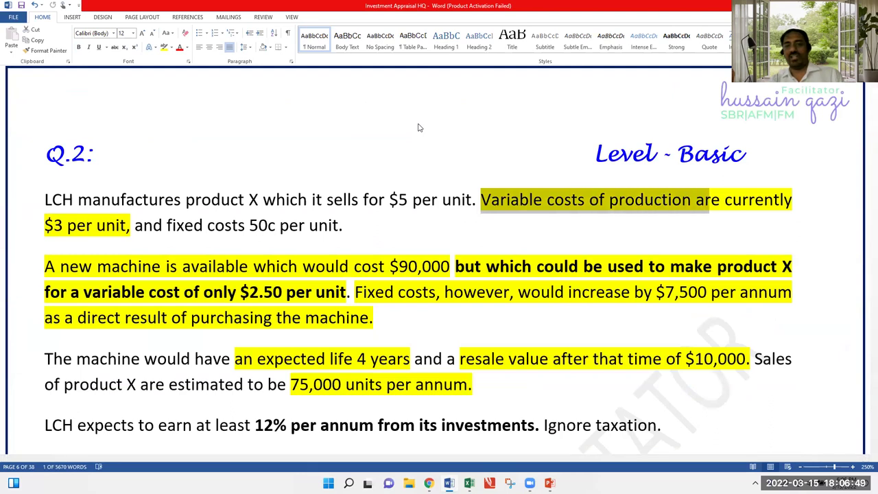
key("shift+Right")
key("shift+Right")
key("shift+Right")
key("shift+Right")
key("shift+Right")
key("shift+Right")
key("shift+Right")
key("shift+Right")
key("shift+Right")
key("shift+Right")
key("shift+Right")
key("shift+Right")
key("shift+Right")
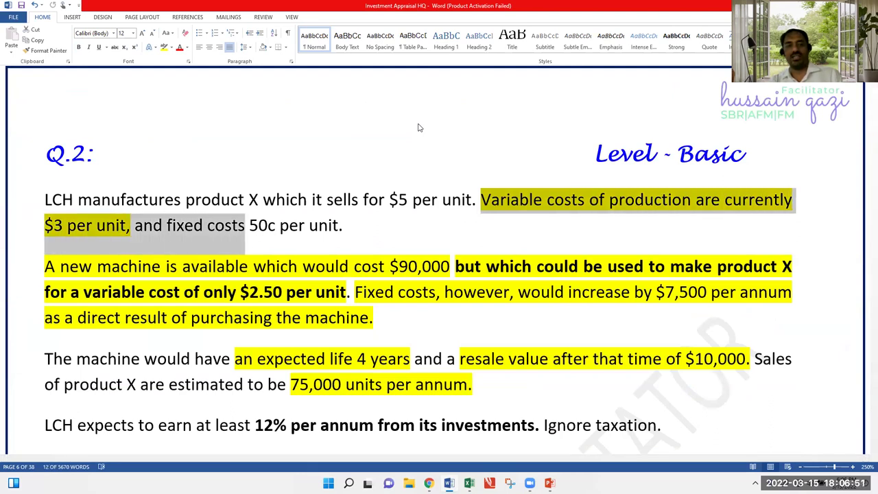
- Select the new variable cost figure "$2.50" in the second paragraph of Q.2
key("Left")
key("Down")
key("Down")
key("Down")
key("ctrl+Left")
key("ctrl+Left")
key("ctrl+Left")
key("shift+Right")
key("shift+Right")
key("shift+Right")
key("shift+Right")
key("shift+Right")
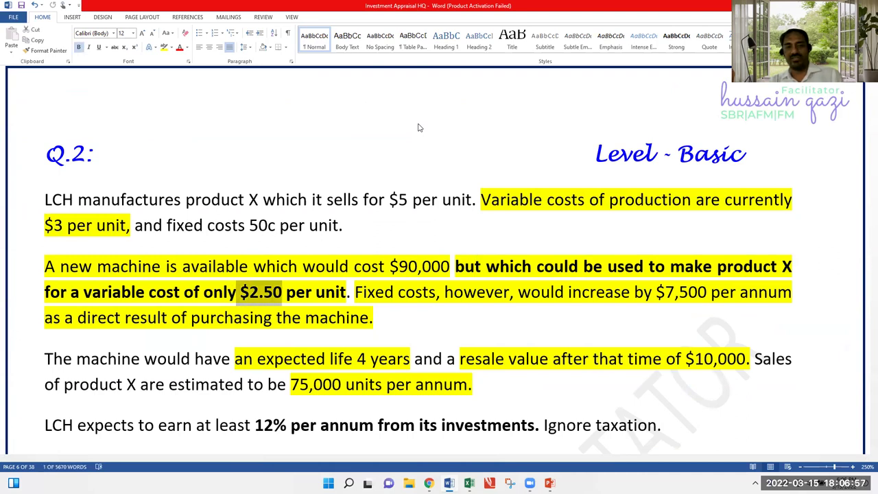
- Review the Savings of Variable Cost line in the Relevant Cash Flows list below Q.2
key("Down")
key("Down")
key("Down")
key("Down")
key("Down")
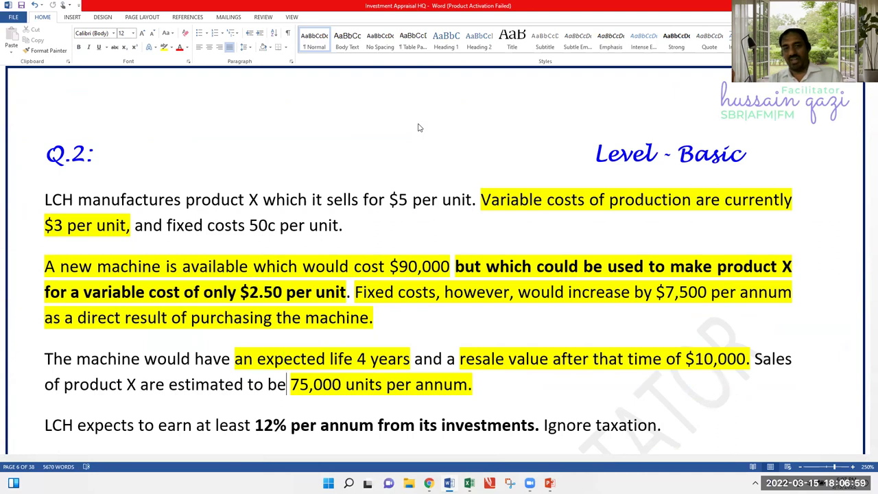
key("Down")
key("Down")
key("Down")
key("Down")
key("Down")
key("Down")
key("Down")
key("Down")
key("Down")
key("Down")
key("Down")
key("Down")
key("Down")
key("Down")
key("Down")
key("Down")
key("Down")
key("Down")
key("Up")
key("Up")
key("Up")
key("Up")
key("Up")
key("Up")
key("Up")
key("Up")
key("Up")
key("Up")
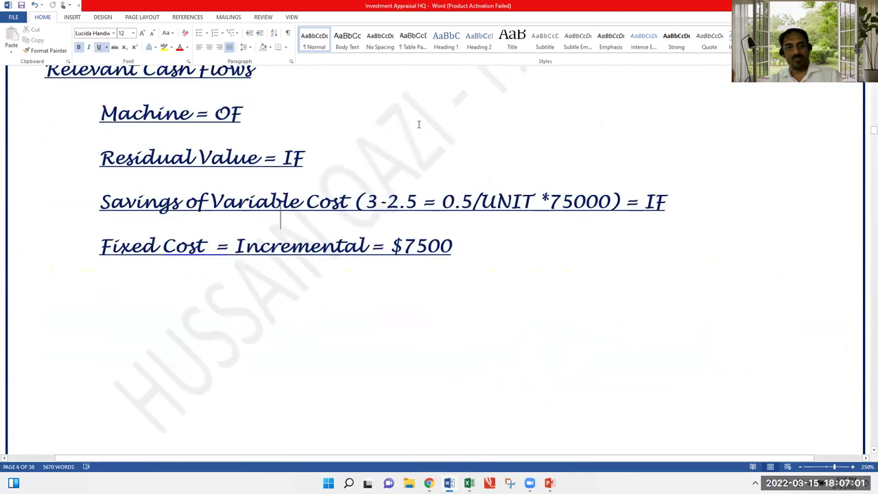
key("Down")
key("Left")
key("Left")
key("Left")
key("Left")
key("Left")
key("Left")
key("Left")
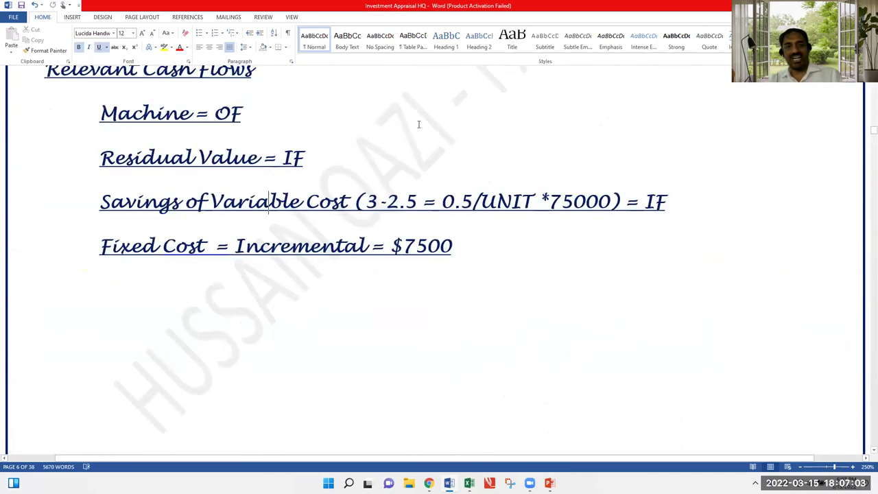
- Select "0.5/UNIT *" in the Savings of Variable Cost line of the Relevant Cash Flows list
key("Left")
key("Left")
key("Left")
key("Right")
key("Right")
key("Right")
key("Right")
key("Right")
key("Right")
key("Right")
key("Right")
key("Right")
key("Right")
key("Right")
key("Right")
key("Right")
key("Right")
key("Right")
key("Right")
key("Right")
key("Right")
key("Right")
key("Right")
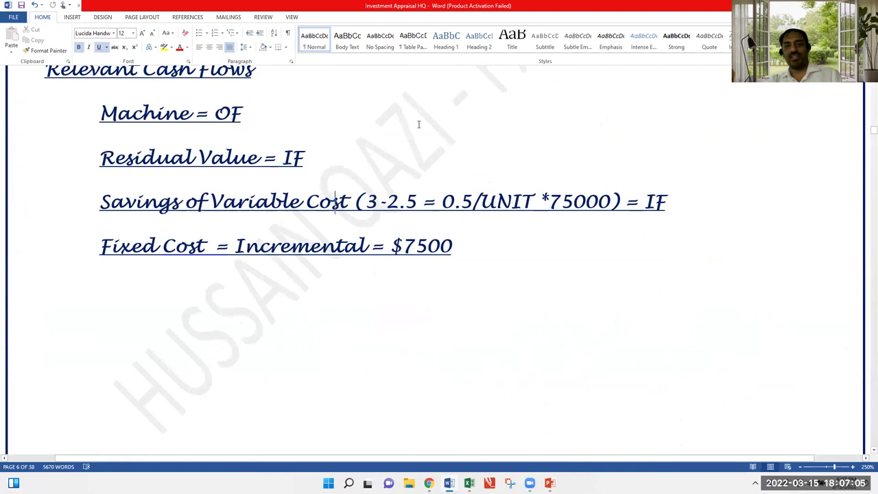
key("Right")
key("Right")
key("Right")
key("shift+Right")
key("shift+Right")
key("shift+Right")
key("shift+Right")
key("shift+Right")
key("shift+Right")
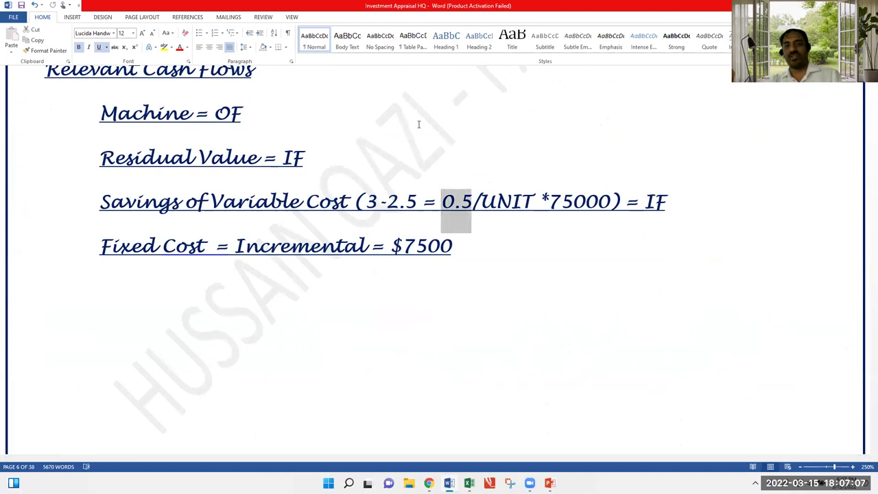
key("shift+Right")
key("shift+Right")
key("shift+Right")
key("shift+Right")
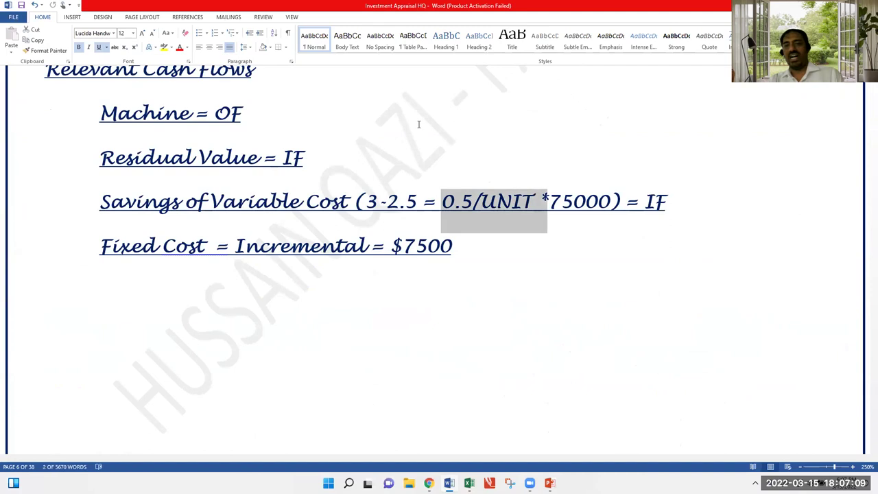
- Select the 75000 units figure in the Savings of Variable Cost line, and clear the selection
key("Right")
key("shift+Right")
key("shift+Right")
key("shift+Right")
key("shift+Right")
key("shift+Right")
key("shift+Right")
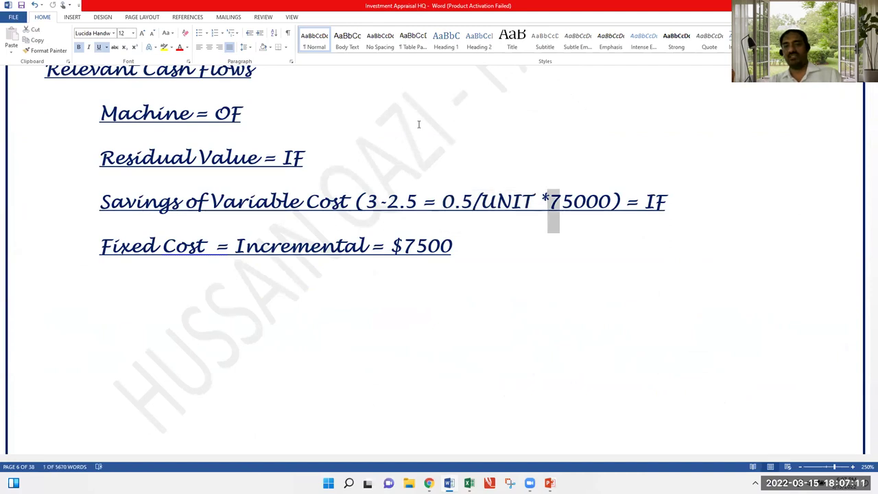
key("Left")
key("Left")
key("Left")
key("Left")
key("Left")
key("Left")
key("Left")
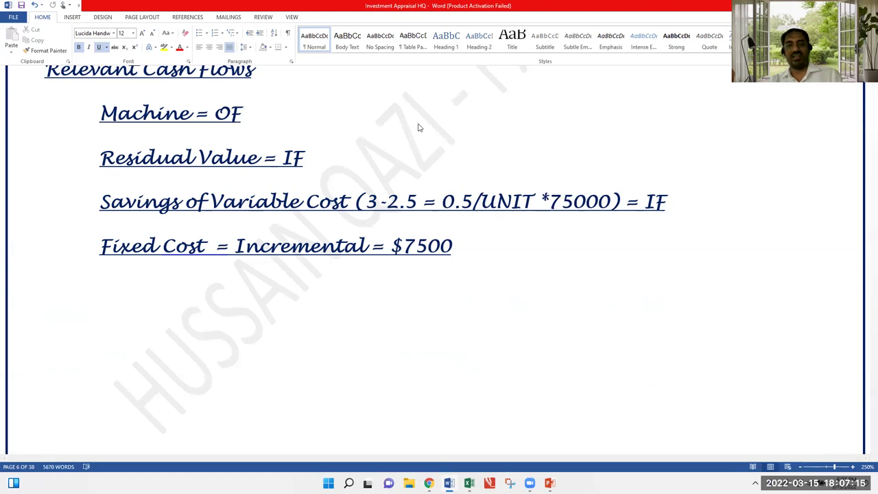
- Switch to the FM M1 IA J22 workbook in Excel and go to the Saving VC row on the Q2 sheet
key("alt+Tab")
key("Up")
key("Up")
key("Up")
key("Up")
key("Up")
key("Up")
key("Up")
key("Up")
key("Up")
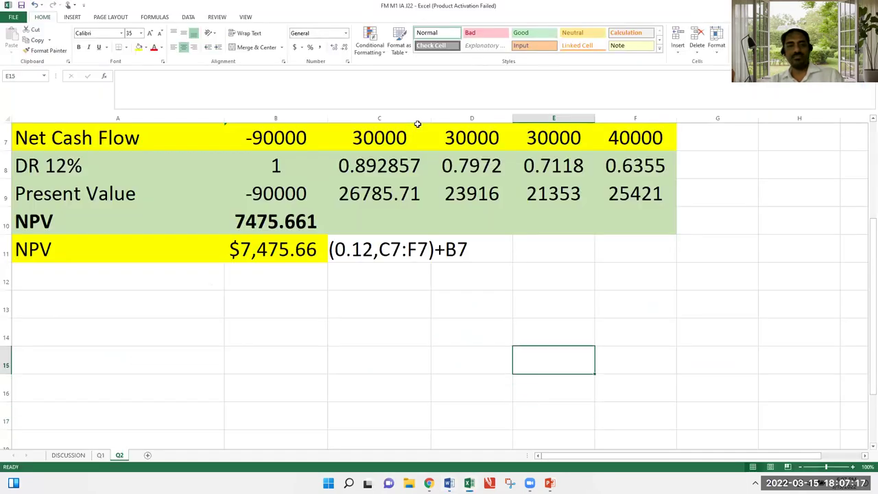
key("Up")
key("Up")
key("Up")
key("Up")
key("Up")
key("Left")
key("Left")
key("Left")
key("Down")
key("Down")
key("Down")
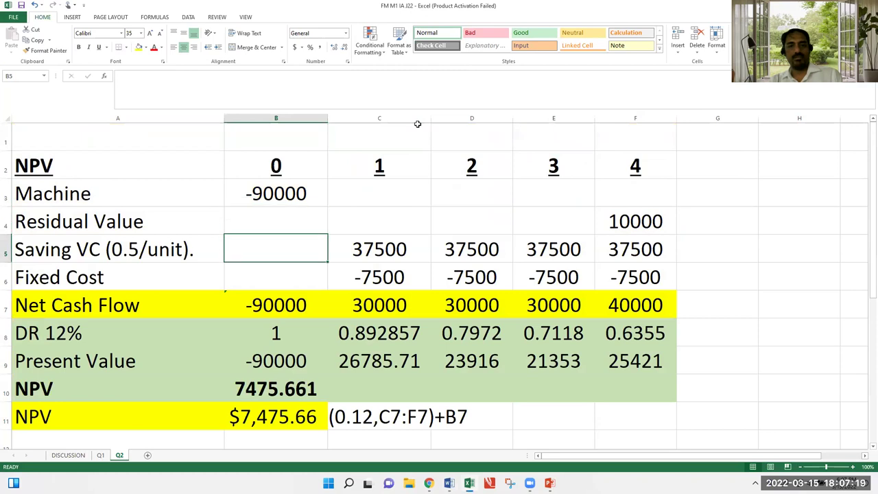
- Re-enter the year 1 variable cost saving in cell C5 as =0.5*75000
key("Right")
key("Down")
key("Up")
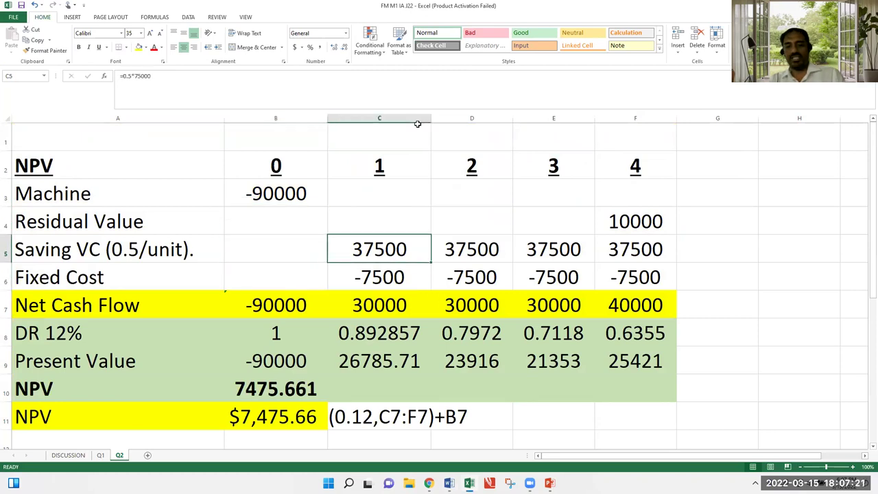
type("=0.5*")
type("7500")
key("Return")
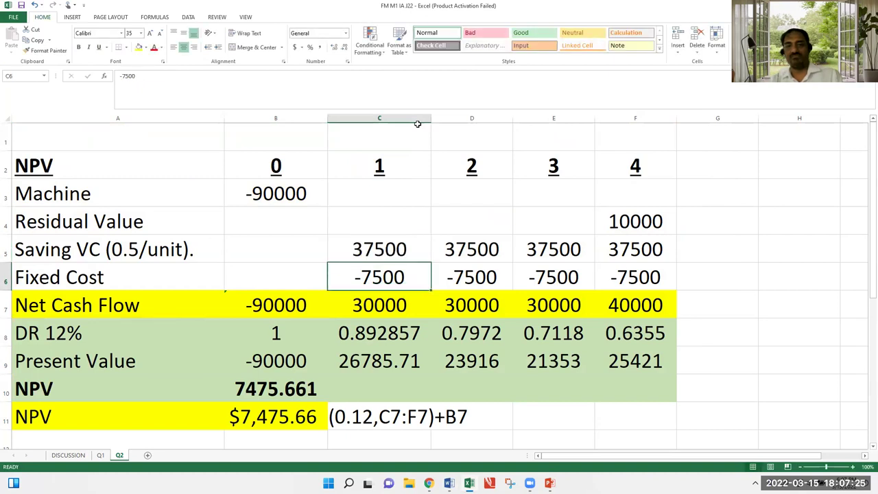
- Review the Saving VC formulas across years 1 to 4 in cells C5 to F5
key("Up")
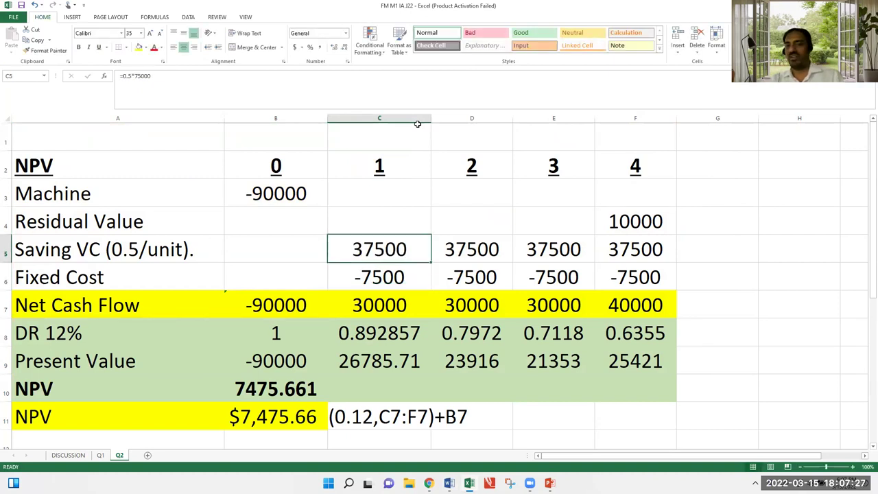
key("Right")
key("Right")
key("Right")
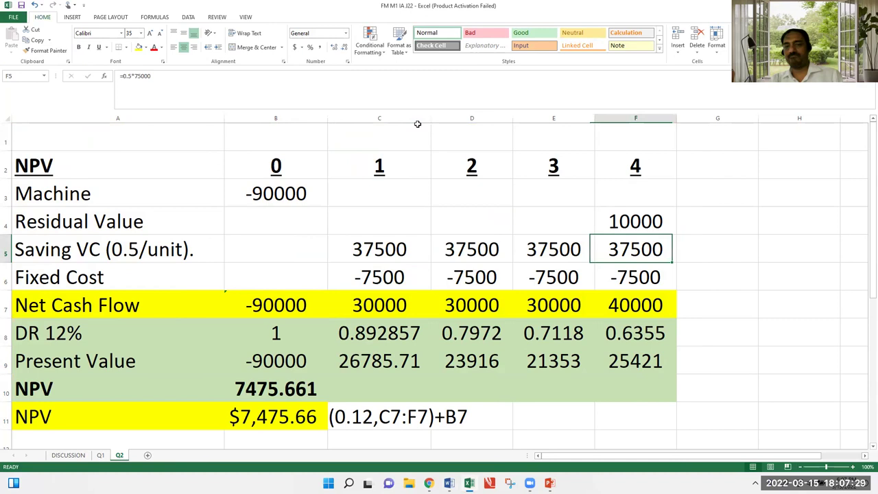
key("Left")
key("Left")
key("Left")
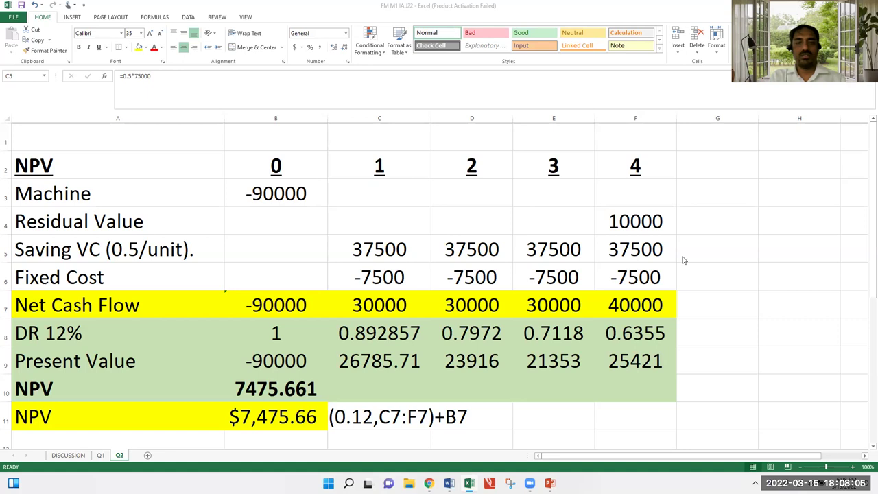
- Start an NPV formula in cell C12, below the written-out formula, with a rate of 0.12
left_click(403, 240)
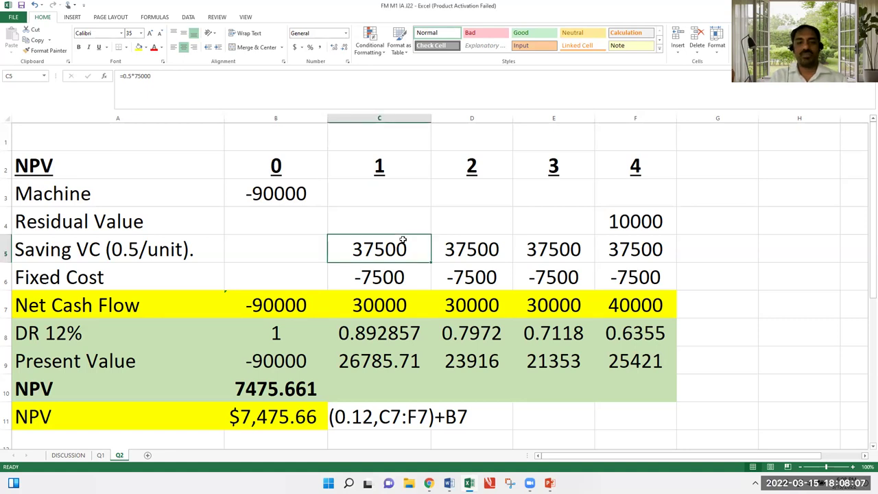
scroll(266, 214, "down", 1)
key("Down")
key("Down")
key("Down")
key("Down")
key("Down")
key("Down")
key("Down")
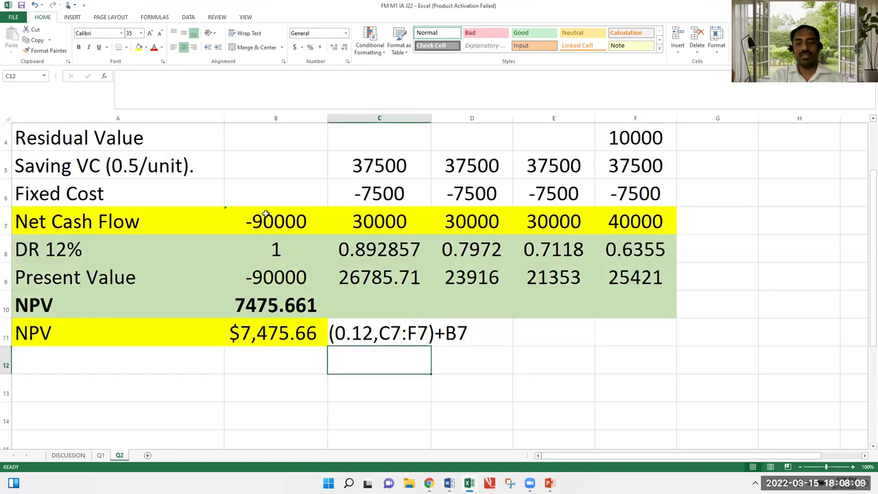
type("=")
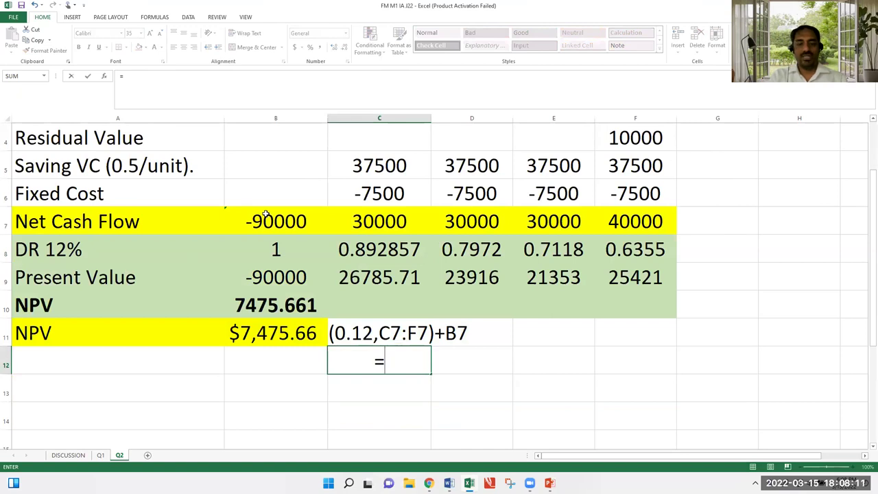
type("NPV(")
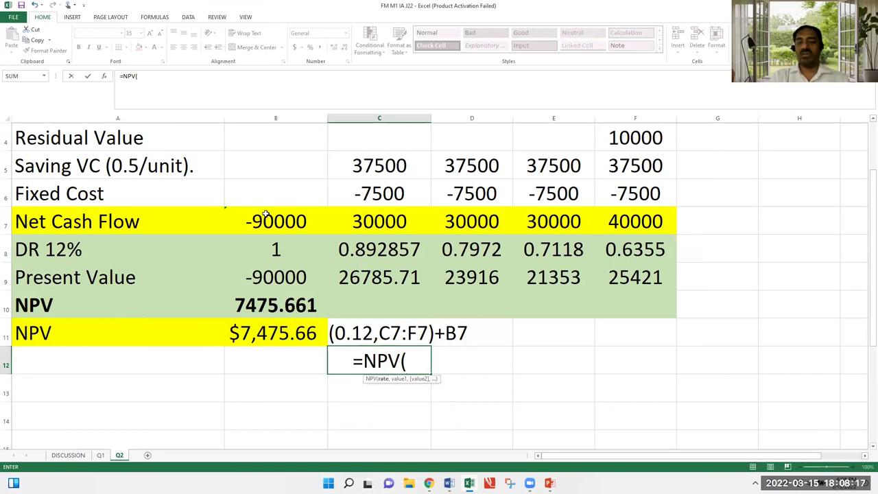
type("0.12")
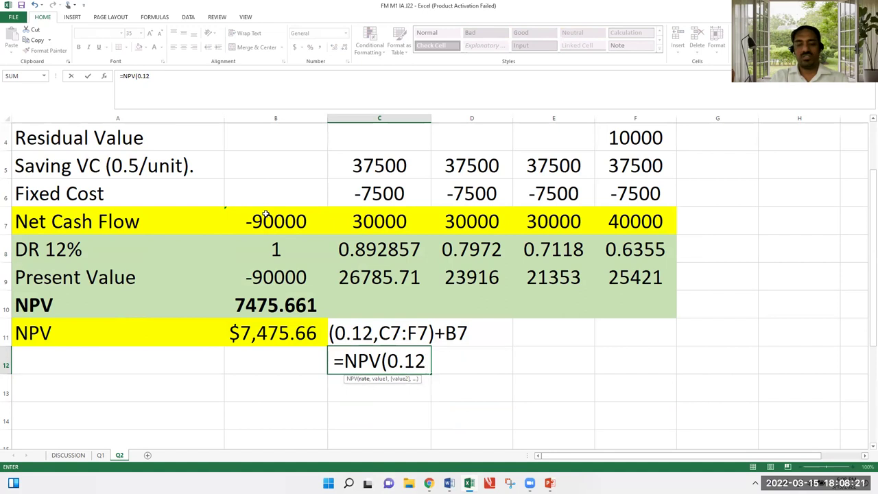
type(",")
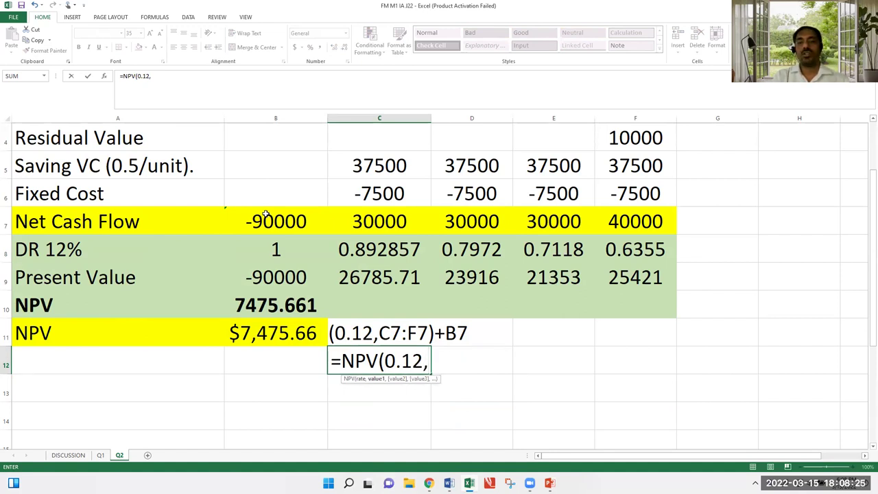
- Complete the NPV formula with the year 1 to 4 net cash flows C7:F7 and add the year 0 cash flow B7
key("Up")
key("Up")
key("Up")
key("Up")
key("Up")
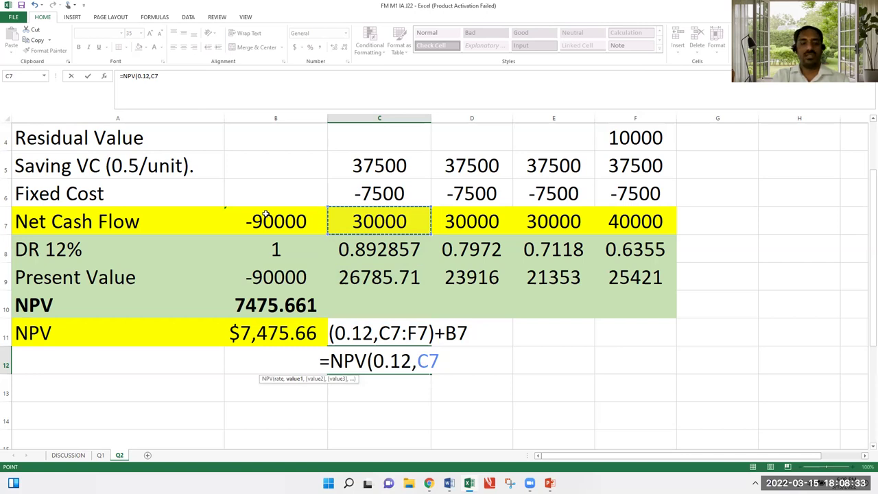
key("shift+Right")
key("shift+Right")
key("shift+Right")
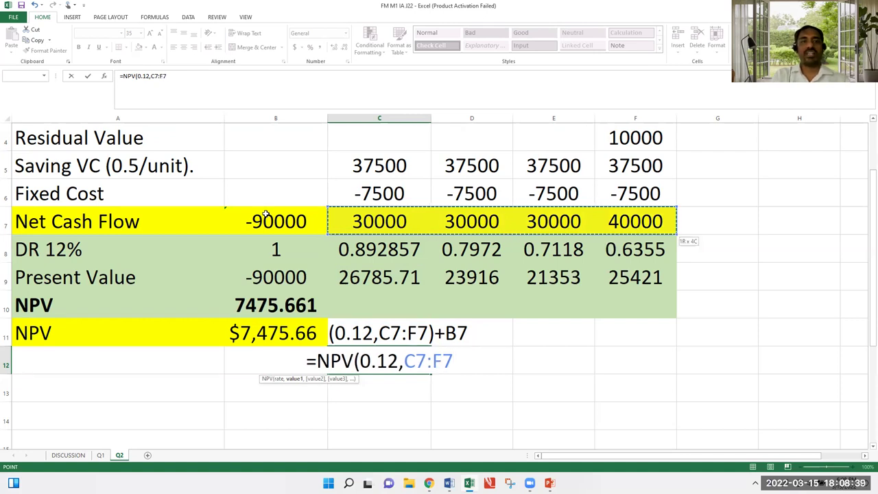
left_click(204, 84)
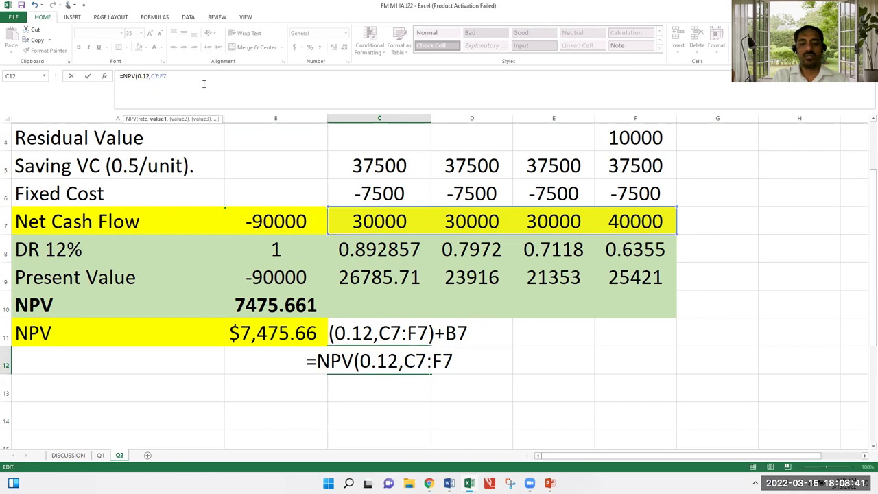
type(")+")
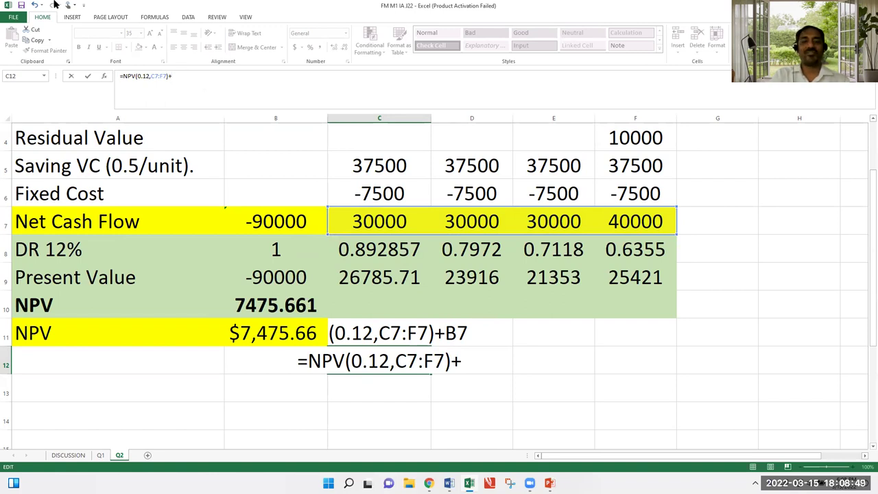
left_click(293, 217)
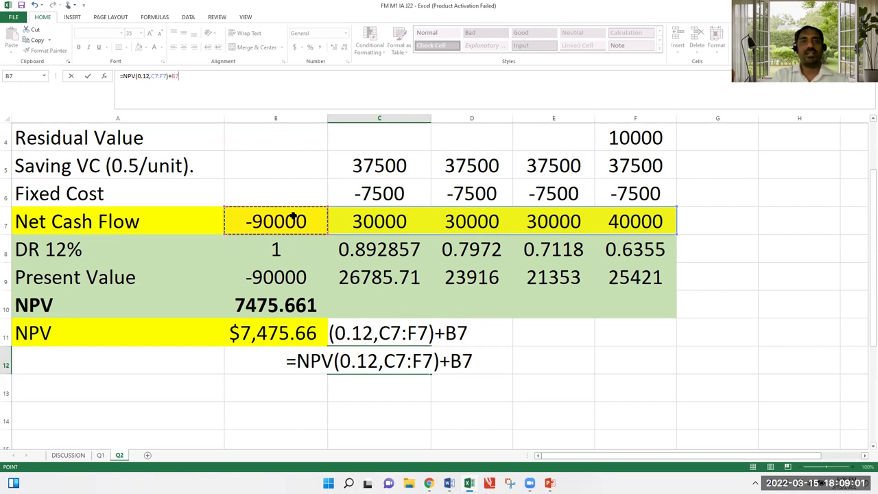
key("Return")
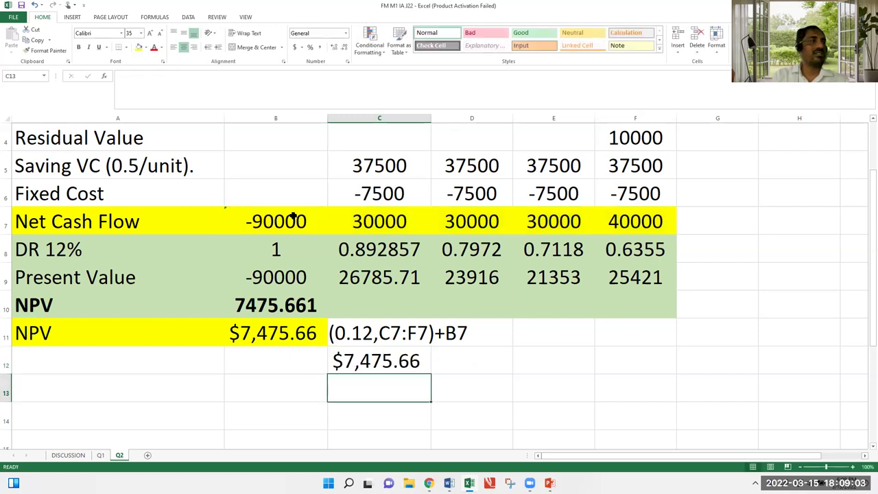